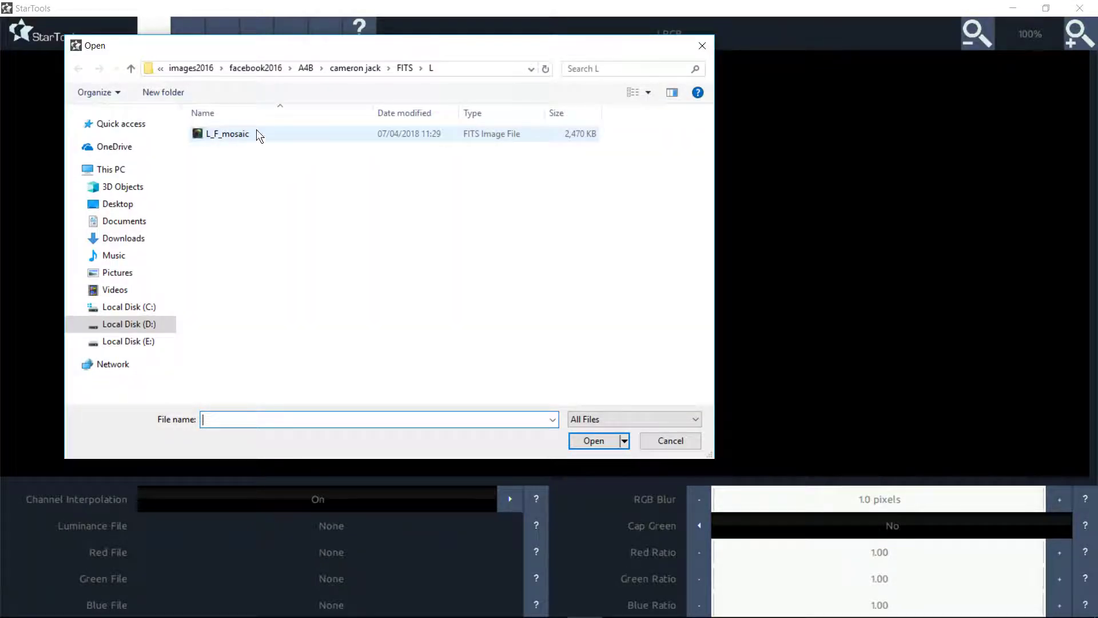
Step: Load L_F_mosaic from the FITS/L folder as the luminance channel
left_click(356, 66)
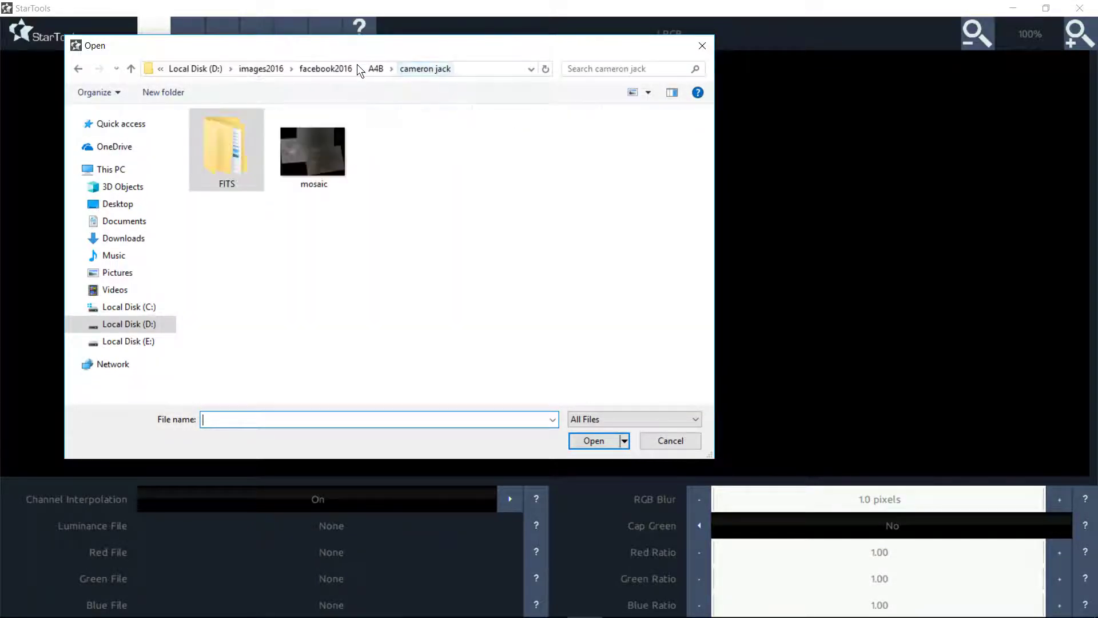
double_click(228, 146)
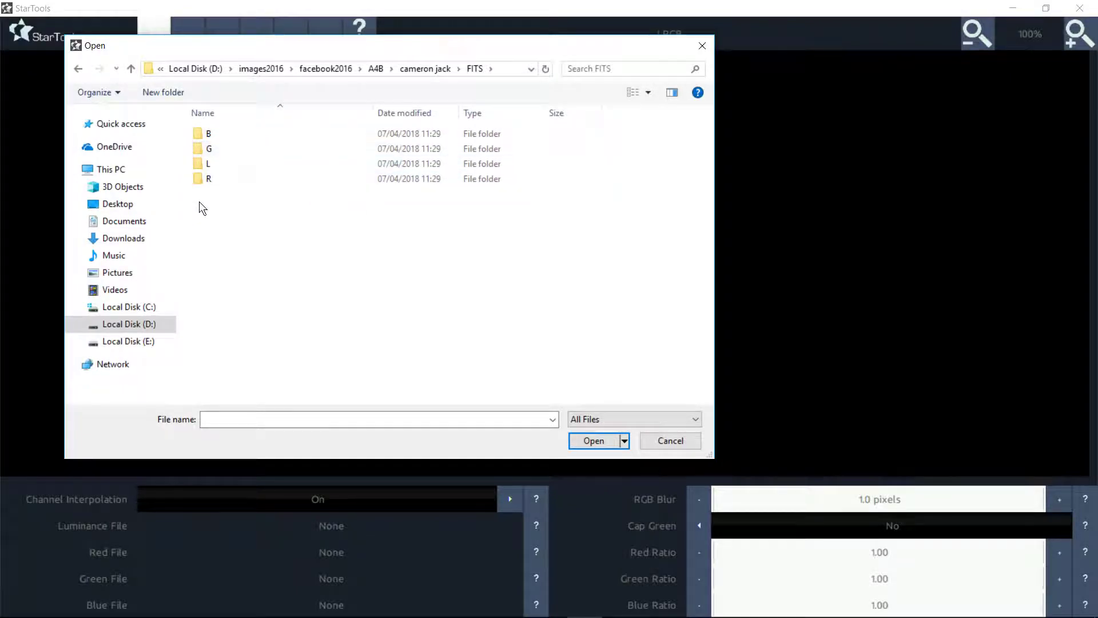
double_click(195, 164)
double_click(231, 132)
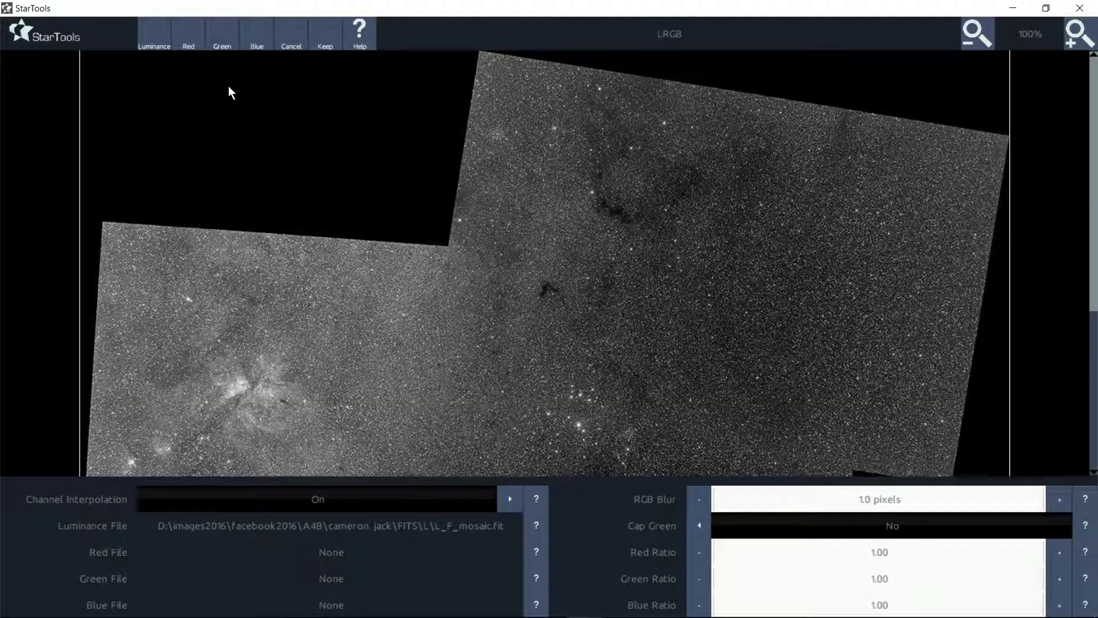
Step: Load R_F_mosaic from the FITS/R folder as the red channel
left_click(186, 42)
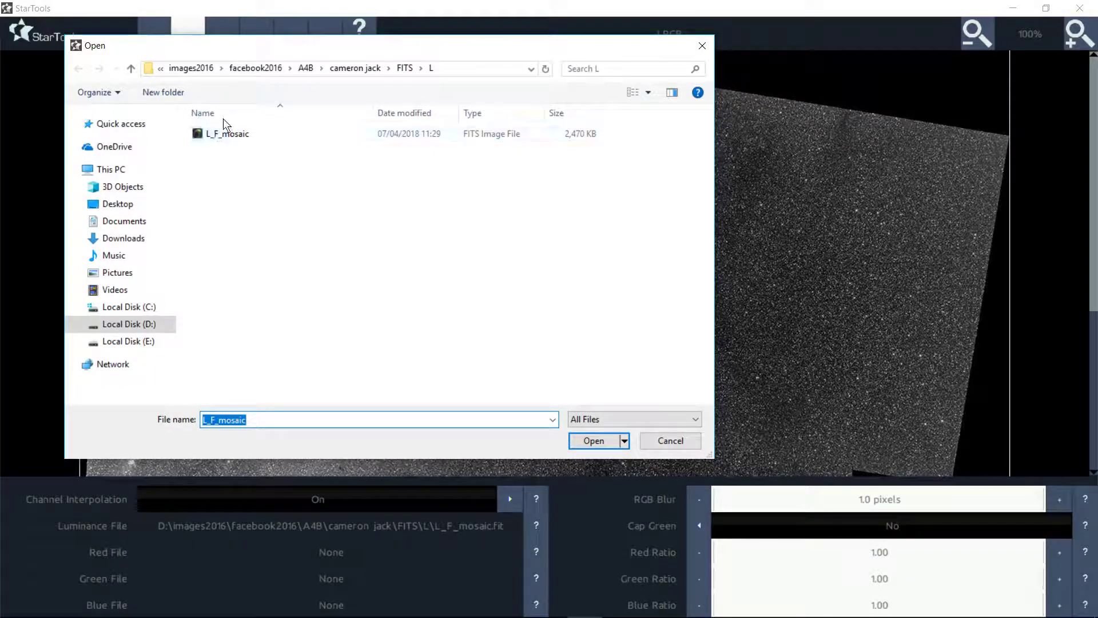
left_click(403, 68)
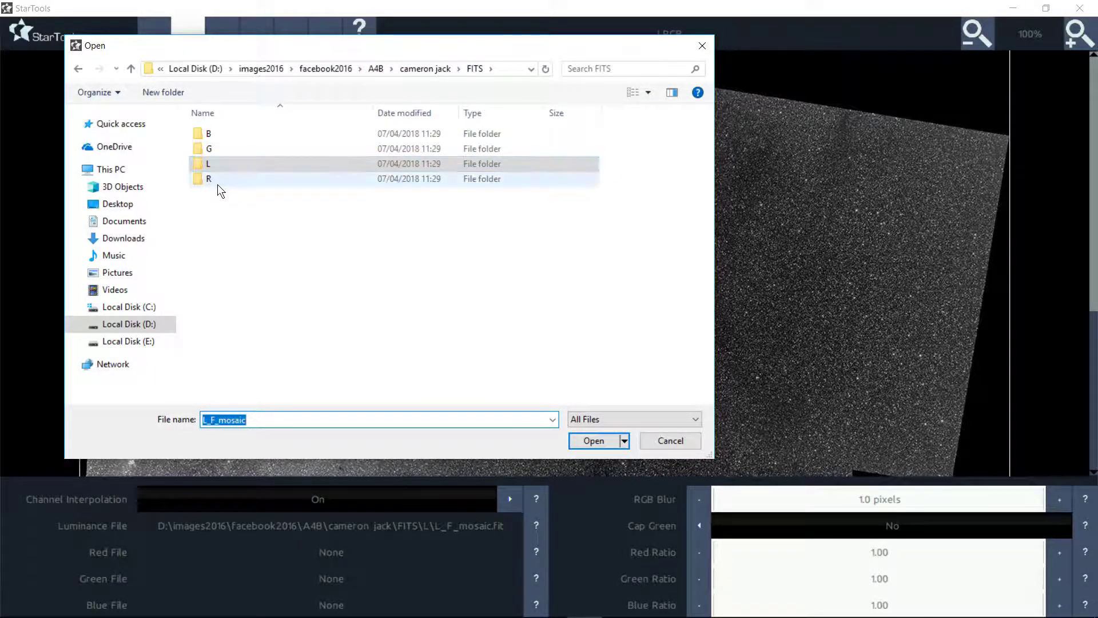
double_click(215, 180)
double_click(245, 131)
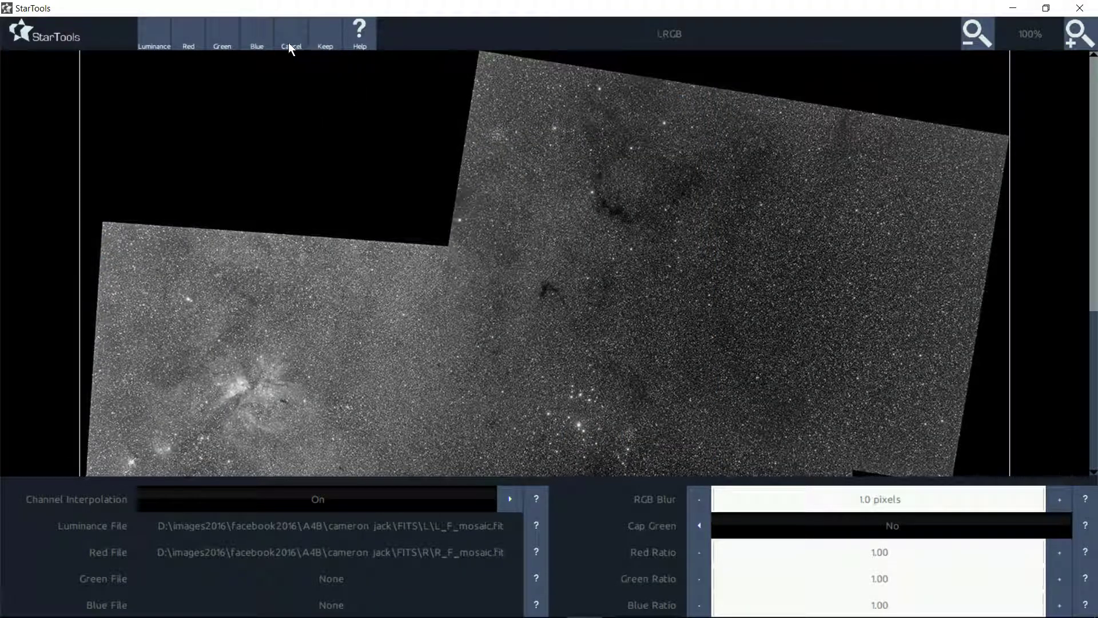
Step: Load G_F_mosaic from the FITS/G folder as the green channel
left_click(221, 37)
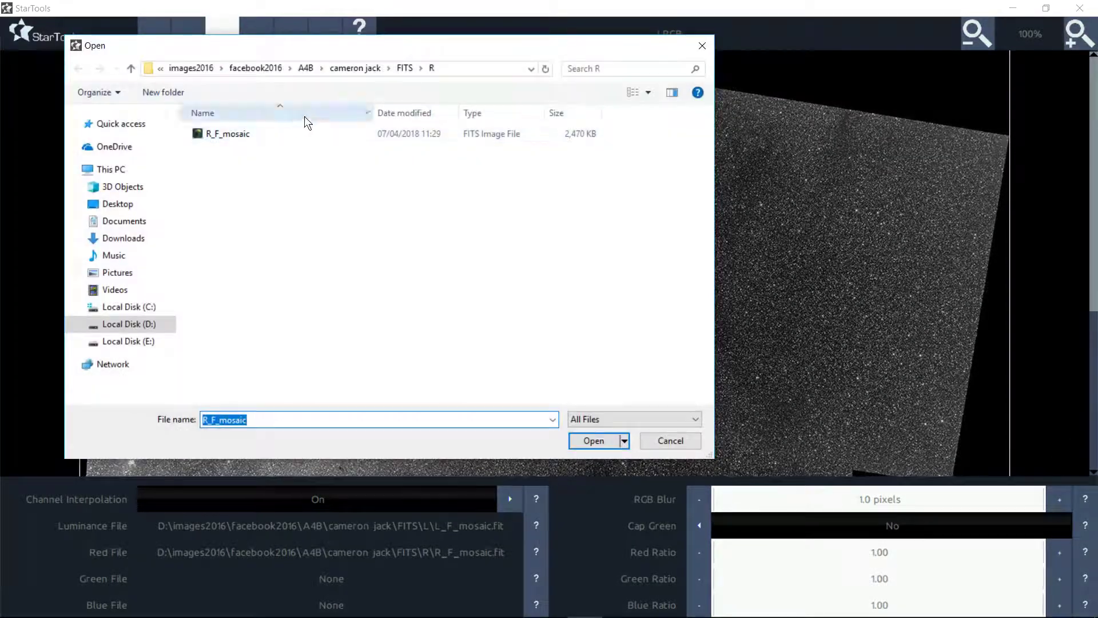
left_click(405, 67)
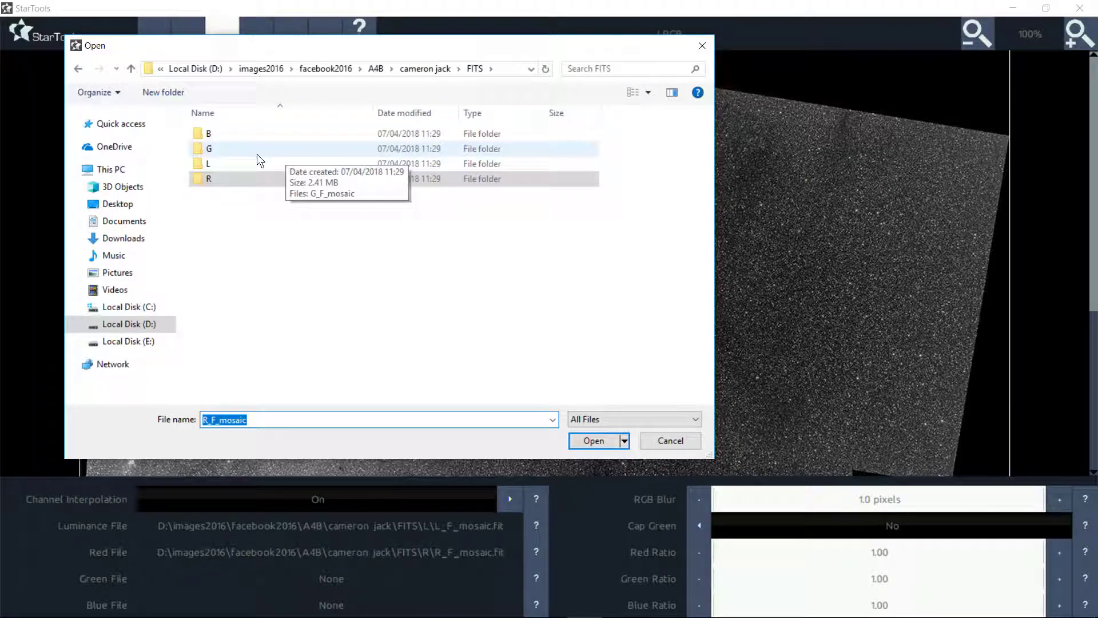
double_click(227, 146)
double_click(224, 133)
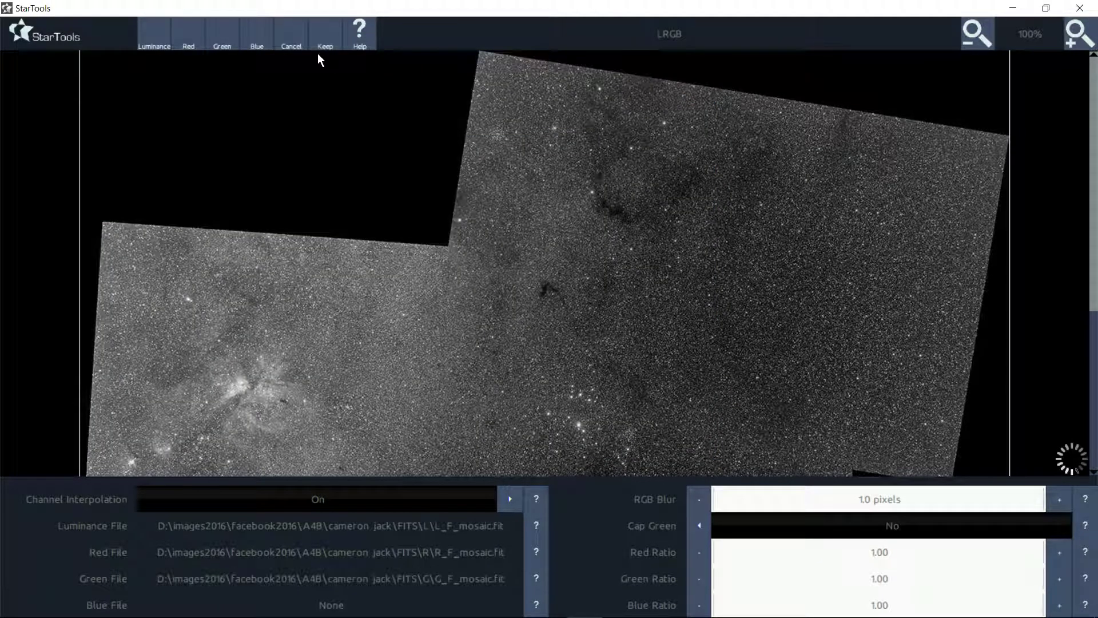
Step: Load B_F_mosaic from the FITS/B folder as the blue channel
left_click(255, 39)
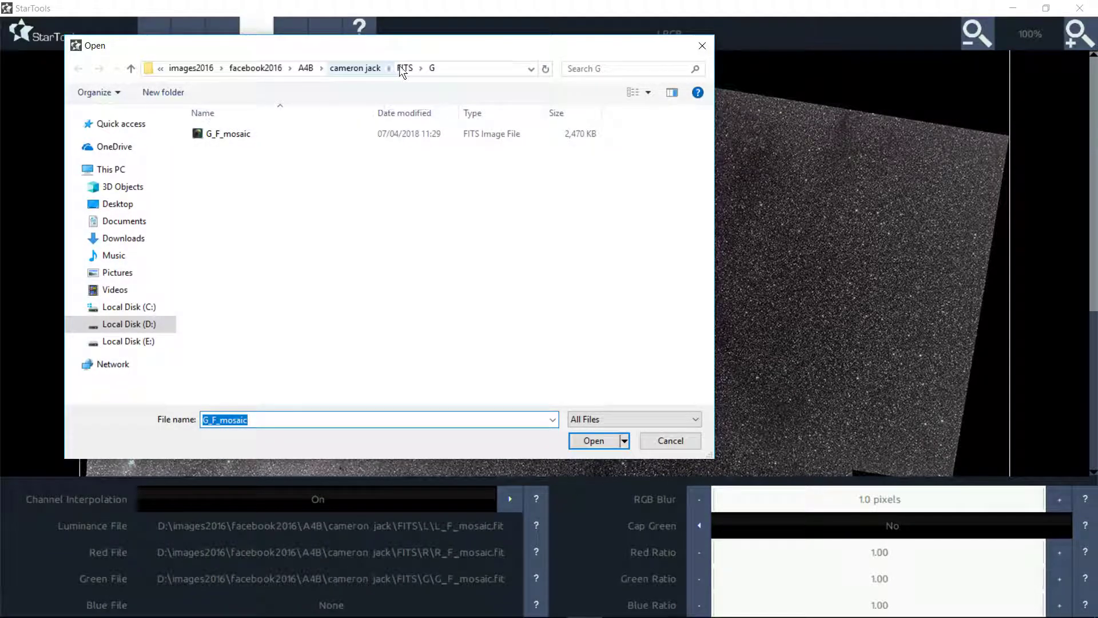
left_click(403, 68)
left_click(252, 131)
double_click(252, 129)
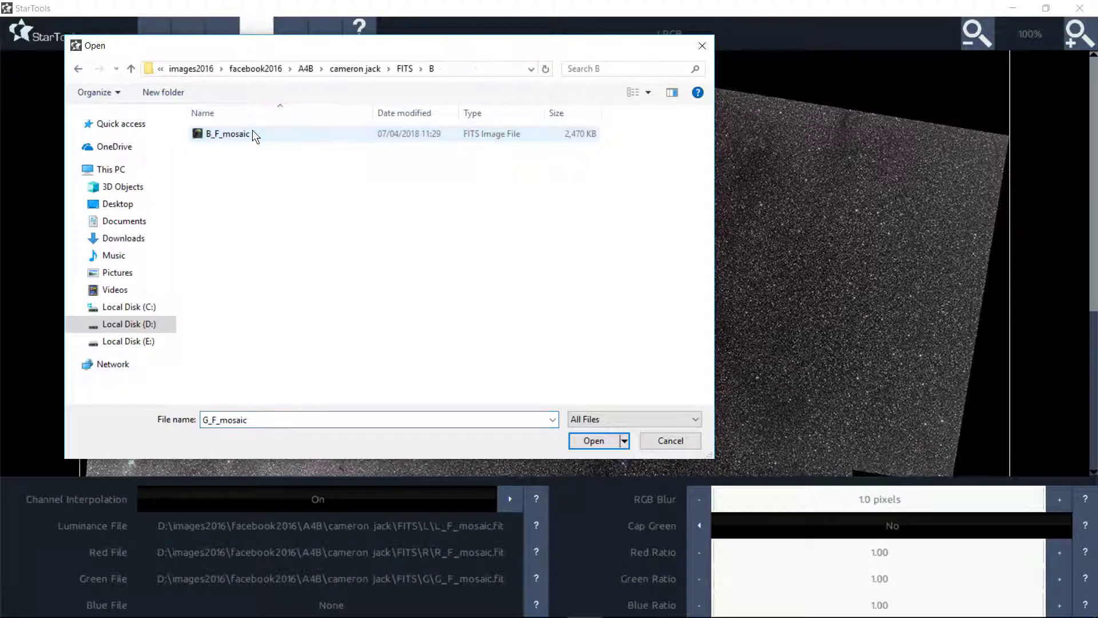
double_click(243, 134)
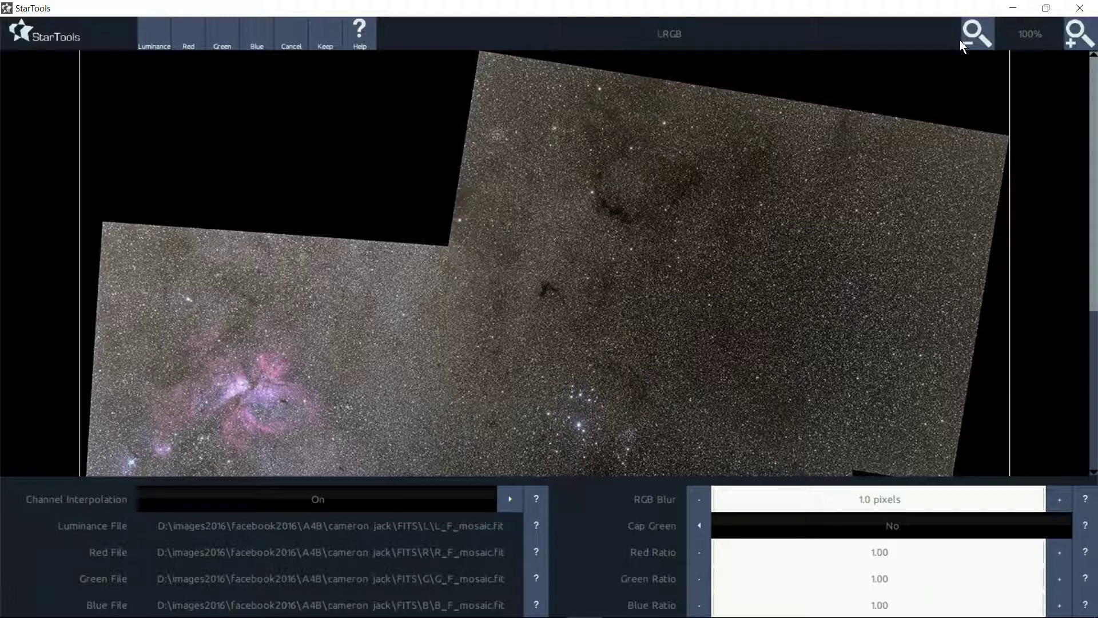
Step: Keep the composite as 'Linear, was Bayered, is not whitebalanced' data and dismiss the artifacts warning
left_click(974, 34)
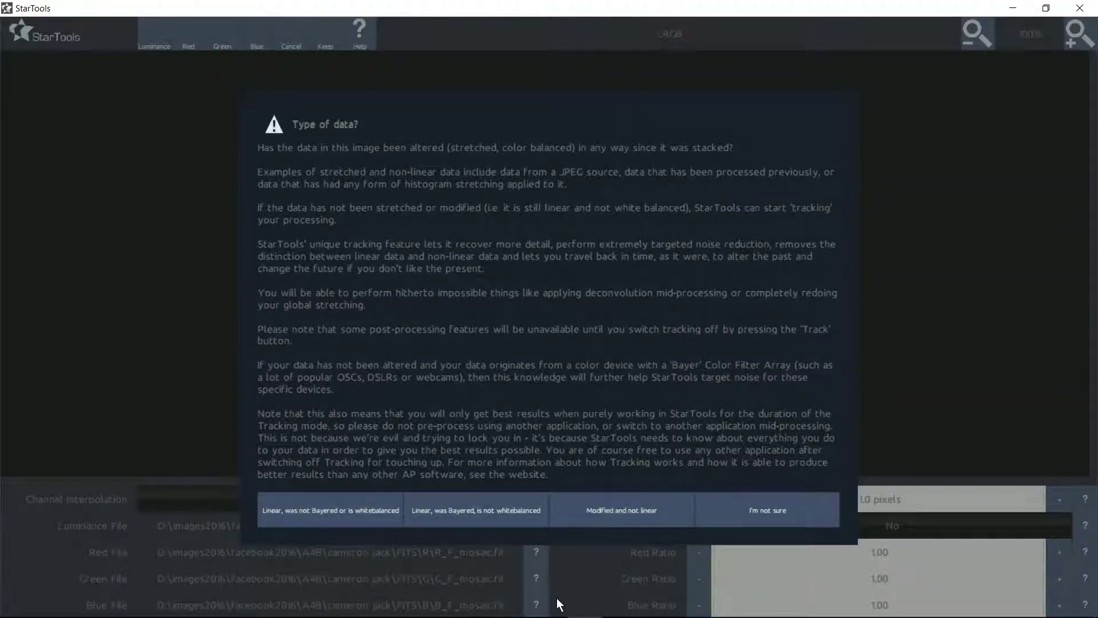
left_click(465, 510)
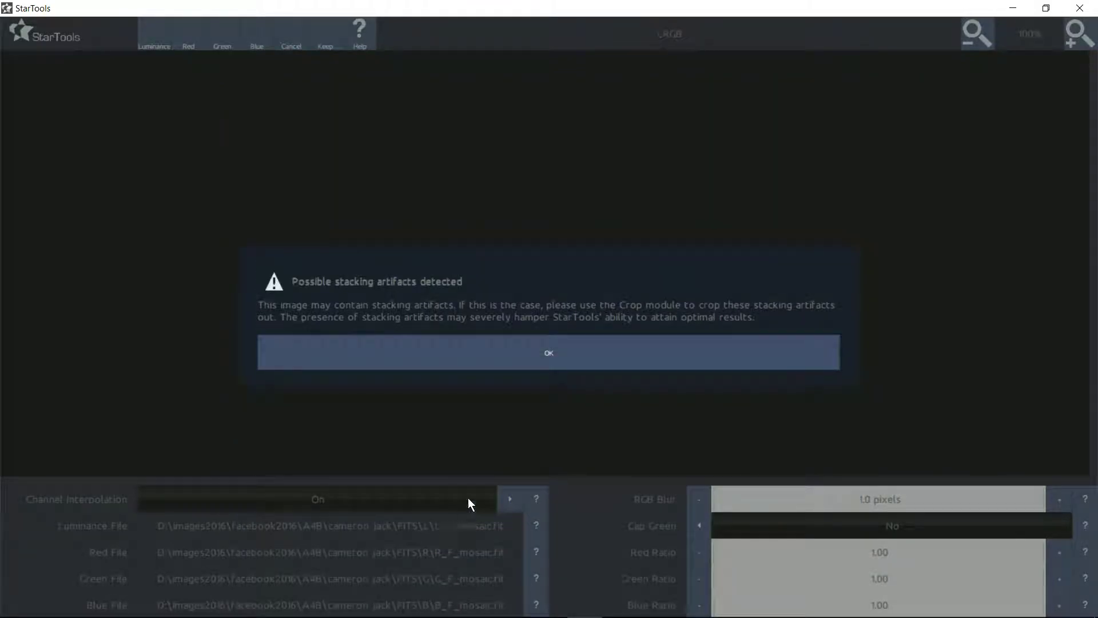
left_click(451, 340)
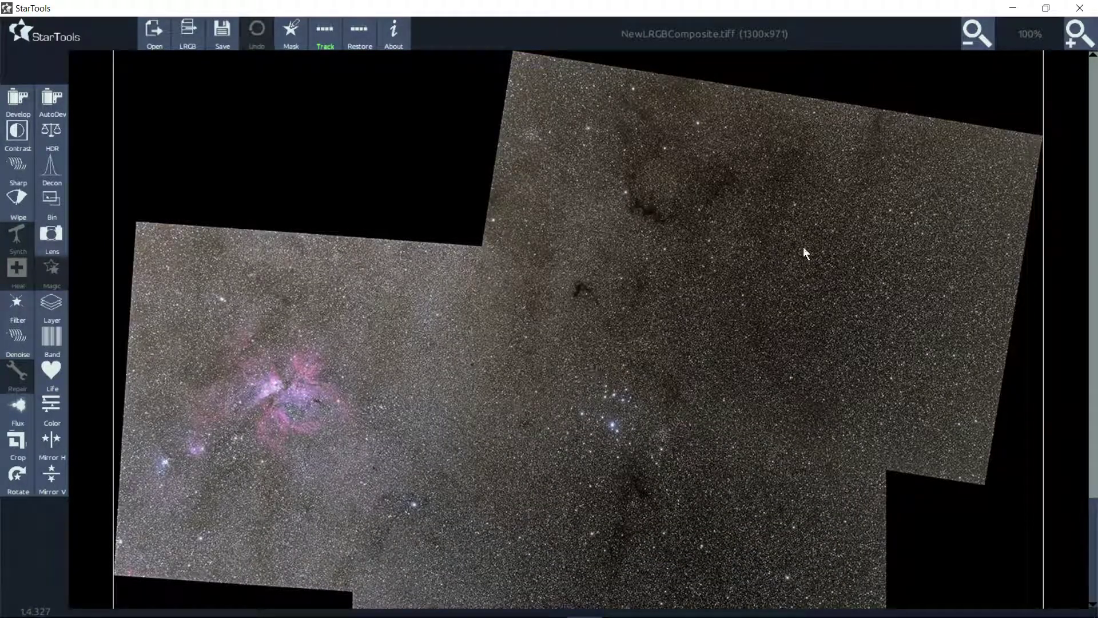
Step: Fit the mosaic to the view and keep an AutoDev stretch of the composite
left_click(972, 37)
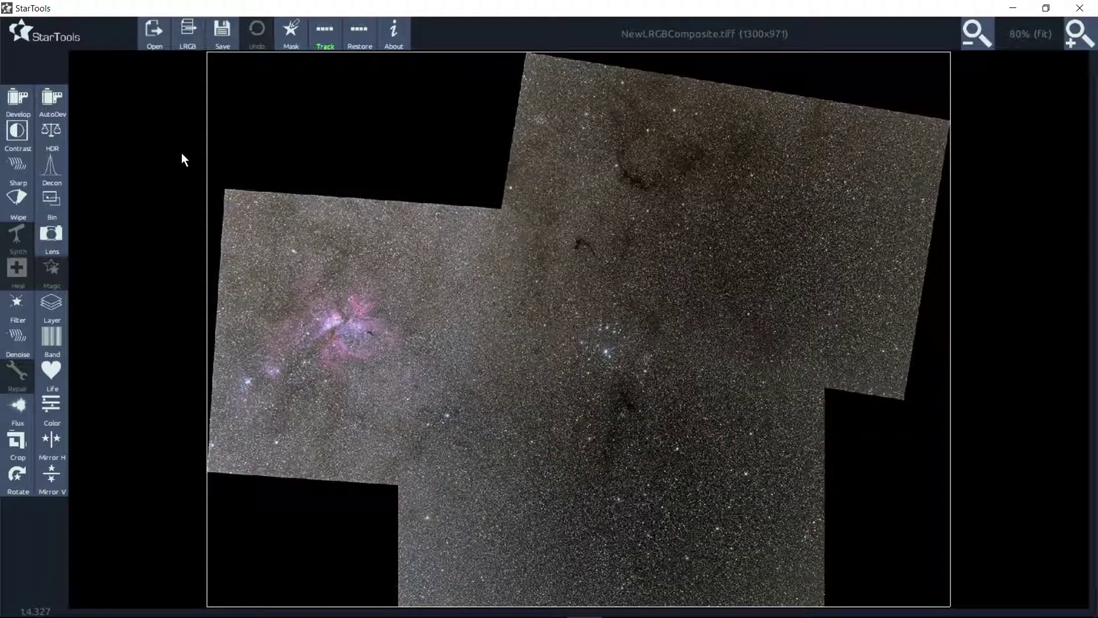
left_click(40, 100)
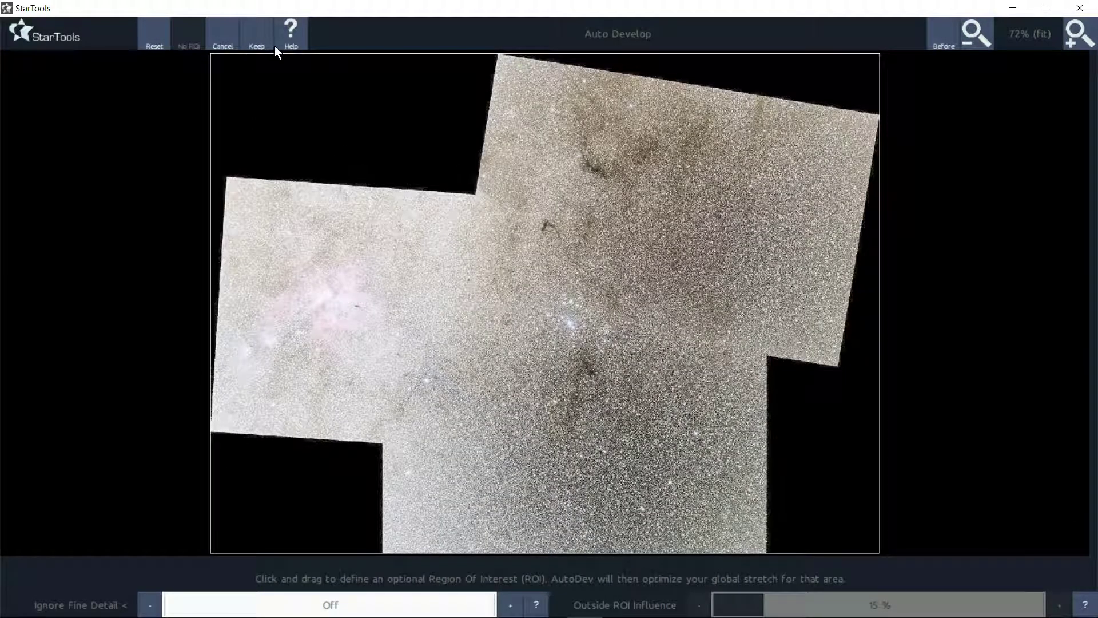
left_click(256, 36)
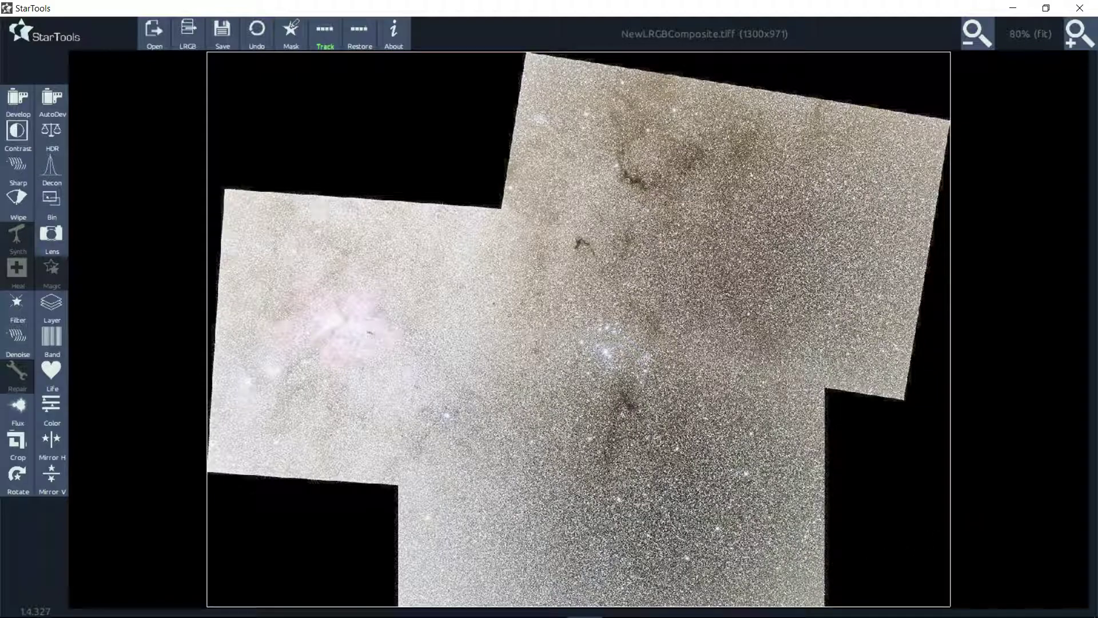
Step: Open the mask editor, invert the full mask to empty, and inspect it at 150%
left_click(290, 36)
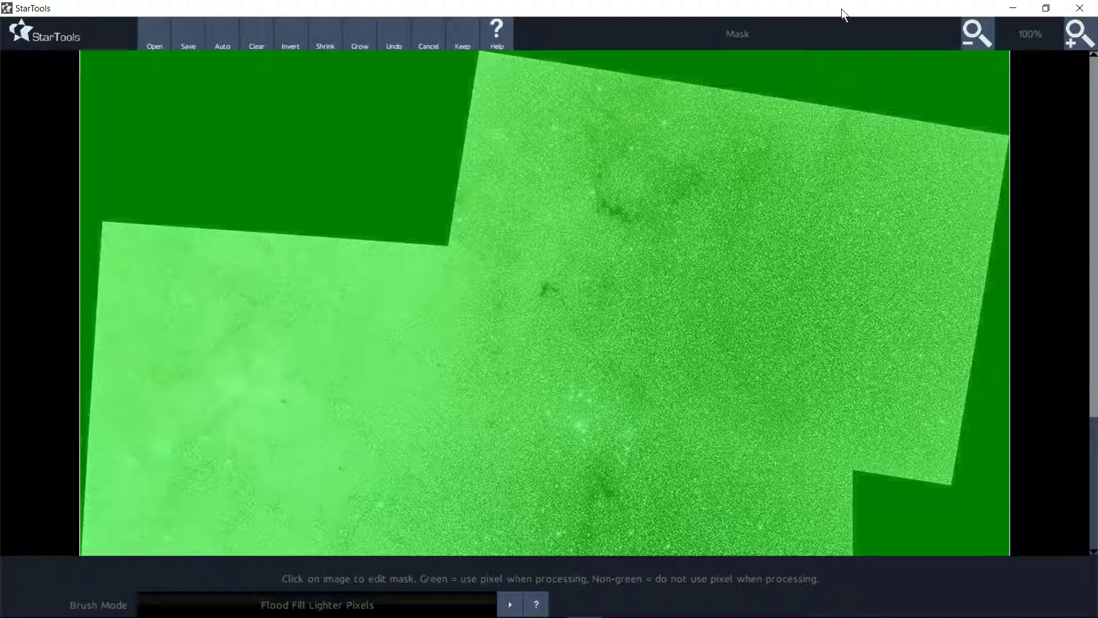
left_click(977, 30)
left_click(977, 29)
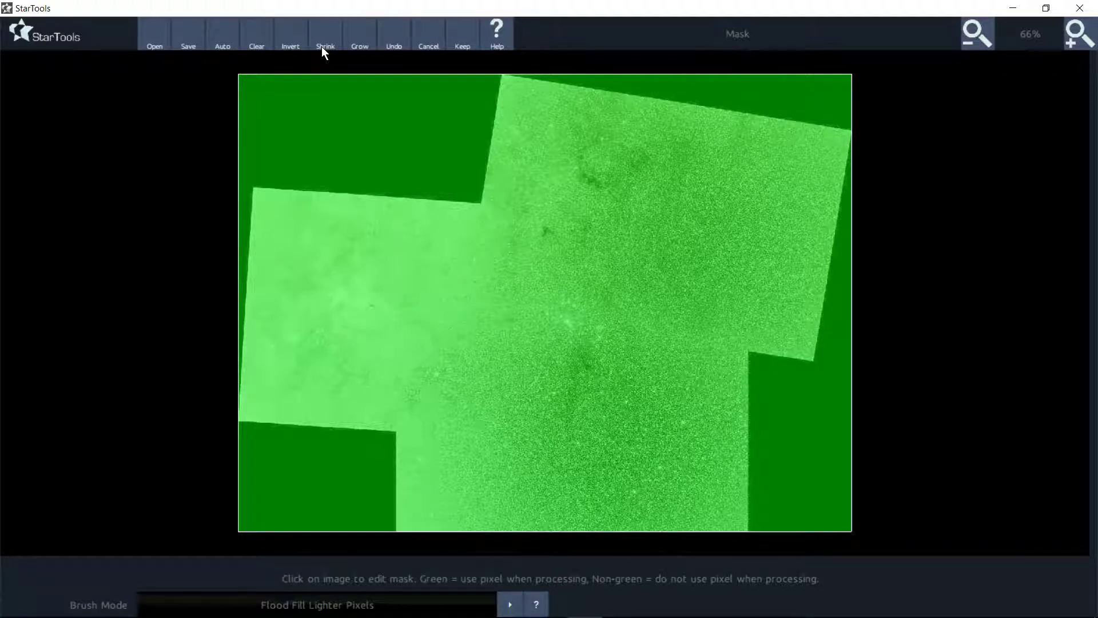
left_click(286, 36)
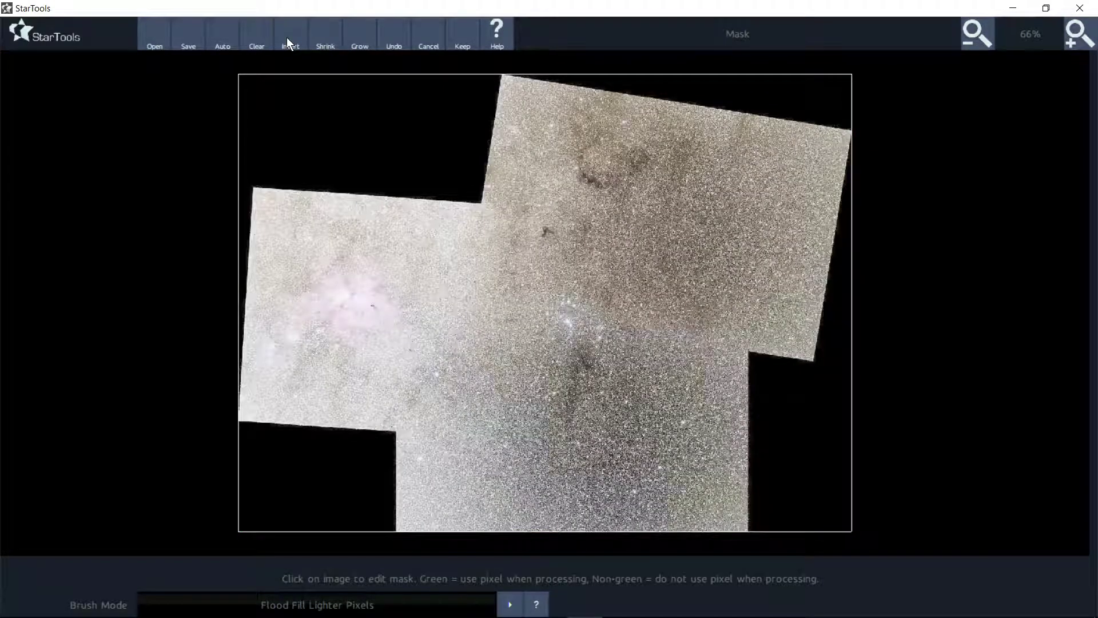
left_click(1079, 33)
left_click(1079, 34)
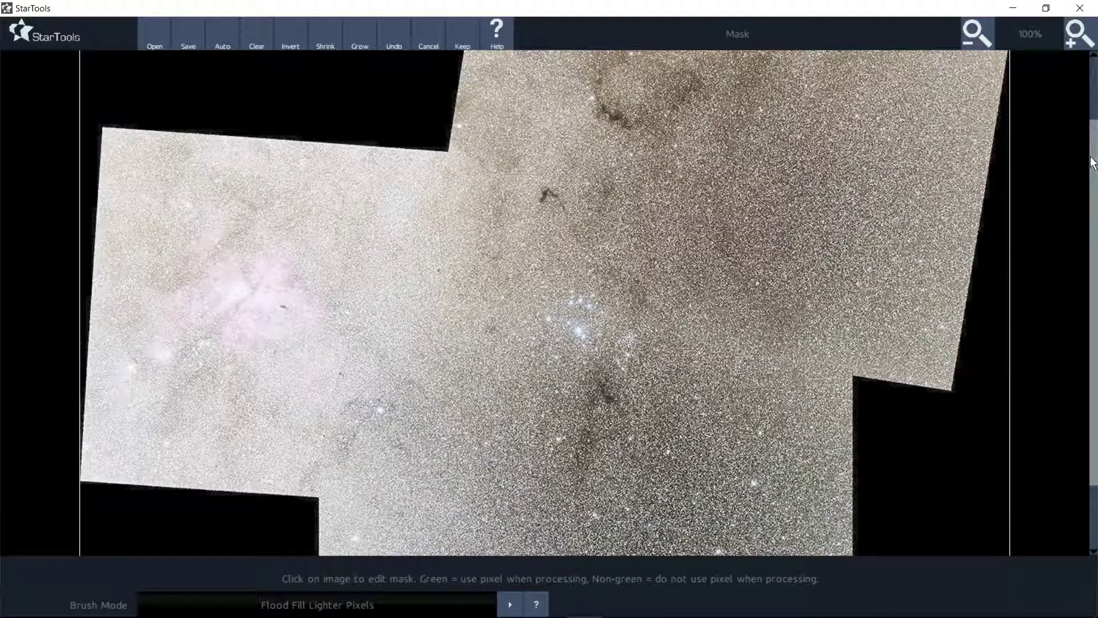
scroll(1092, 140, "up", 2)
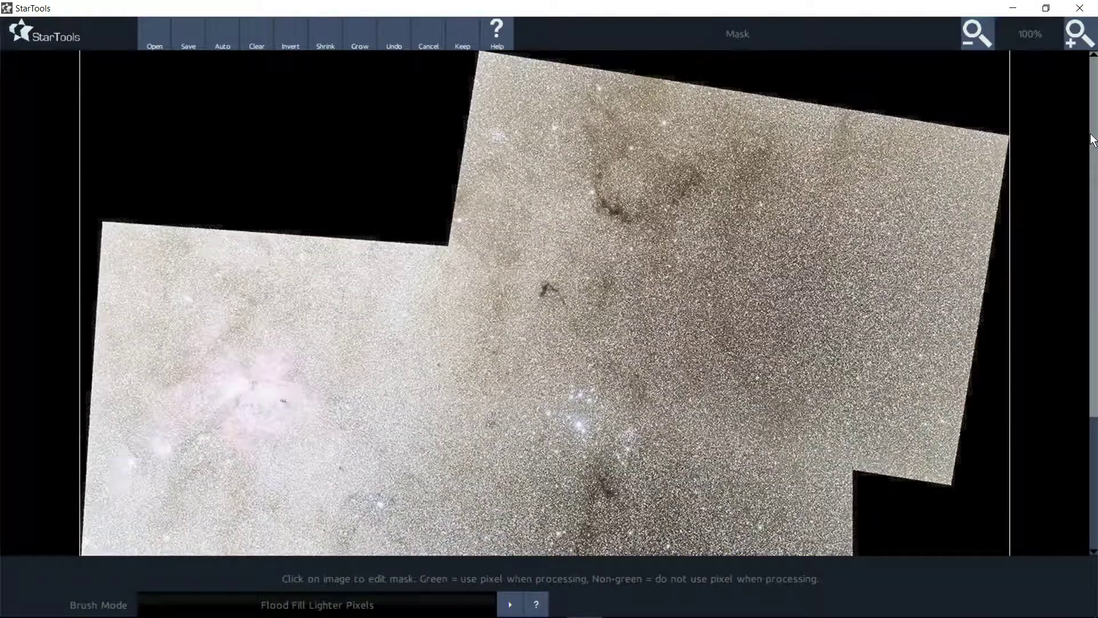
left_click(1078, 33)
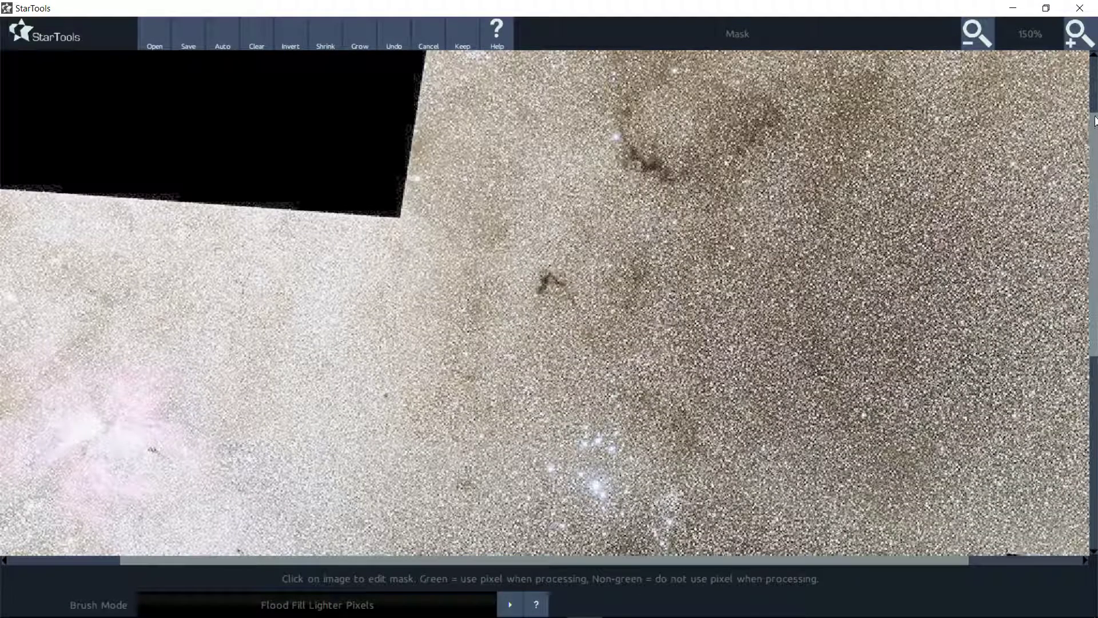
scroll(1093, 123, "up", 2)
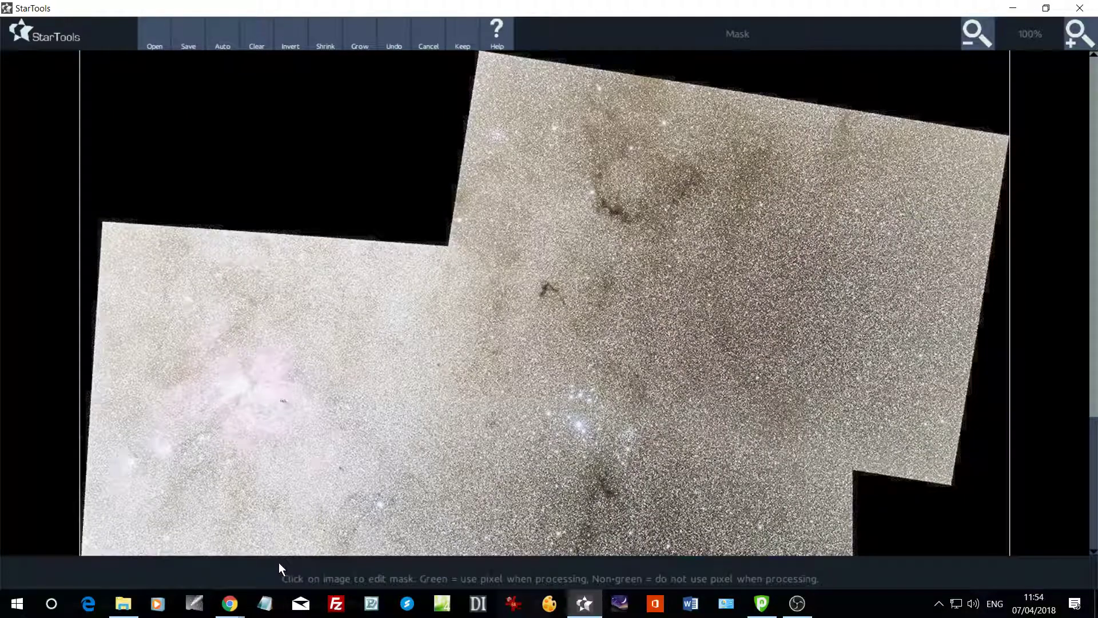
left_click(277, 603)
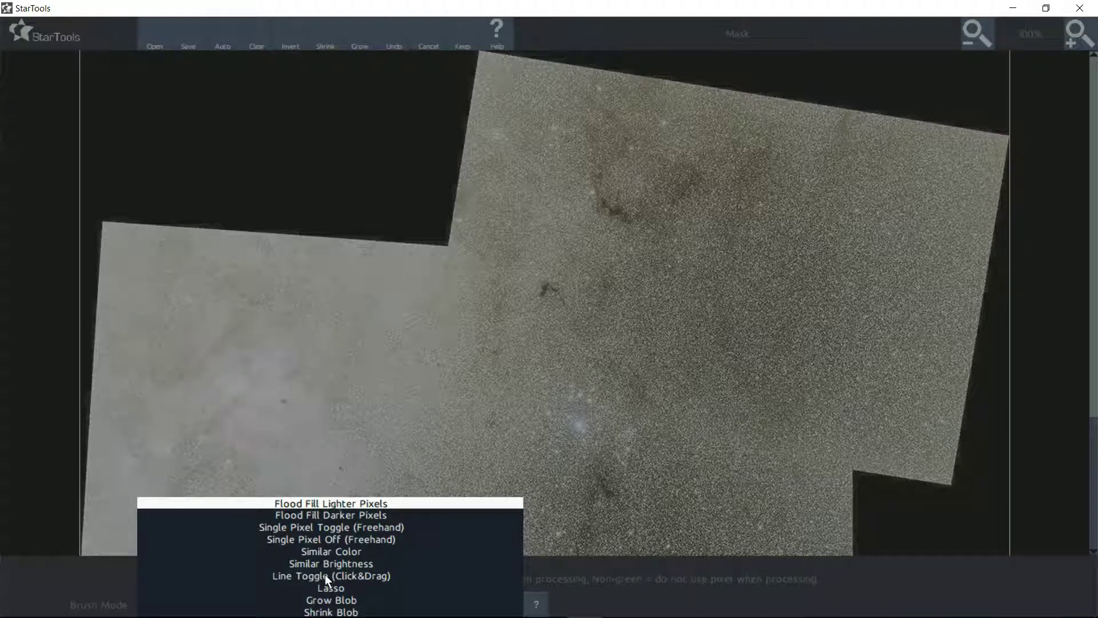
left_click(321, 515)
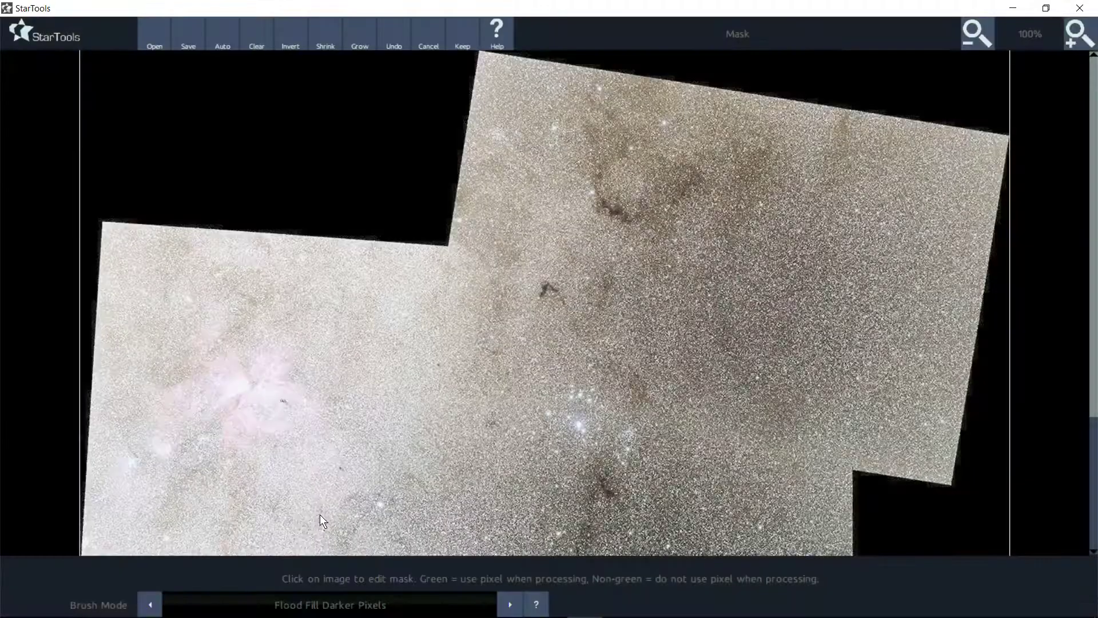
left_click(242, 105)
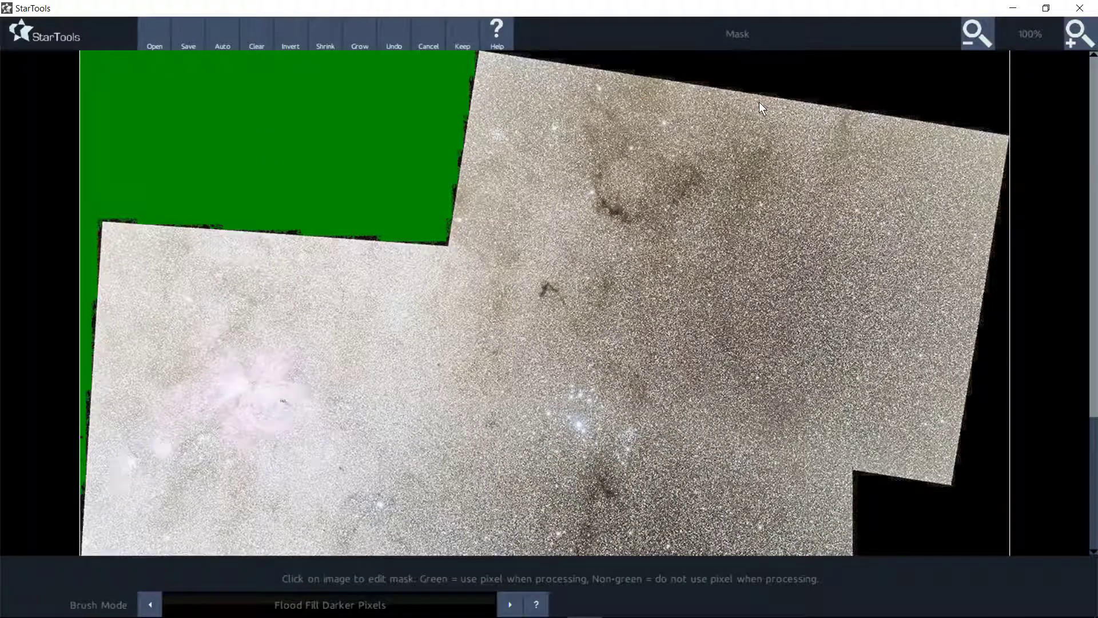
left_click(824, 80)
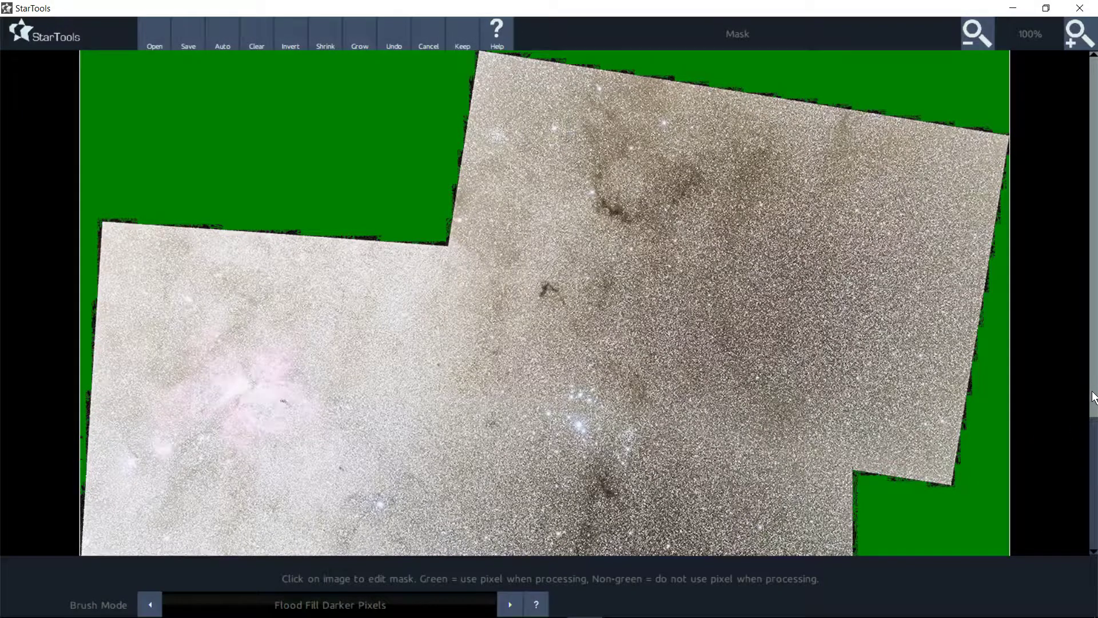
left_click(1093, 433)
left_click(167, 486)
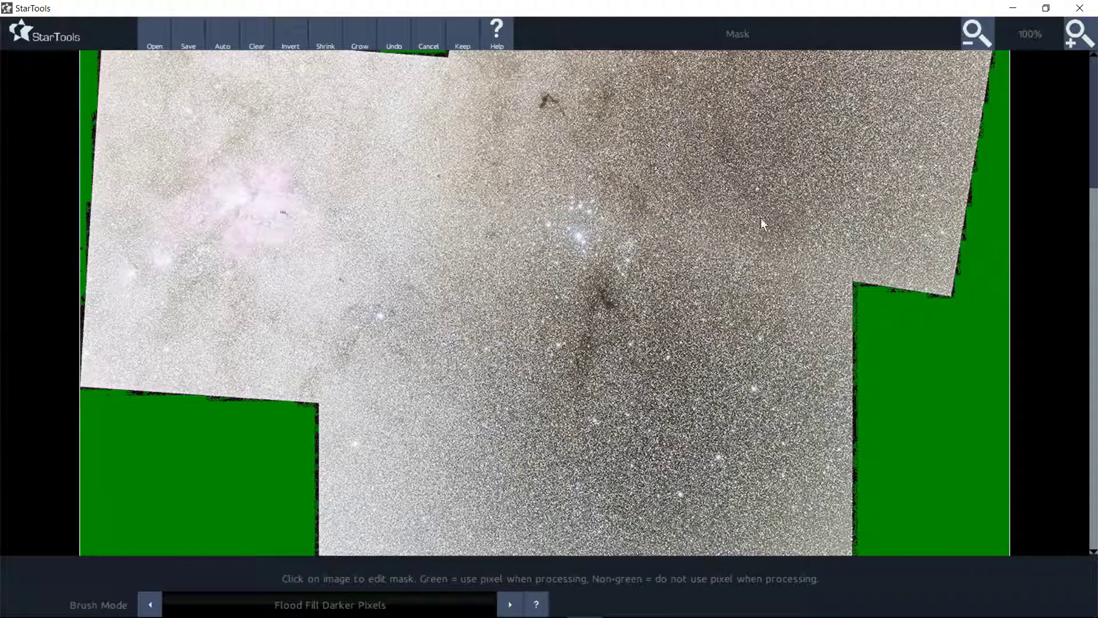
Step: Grow the border mask five times so it covers the black edge fringe
left_click(968, 35)
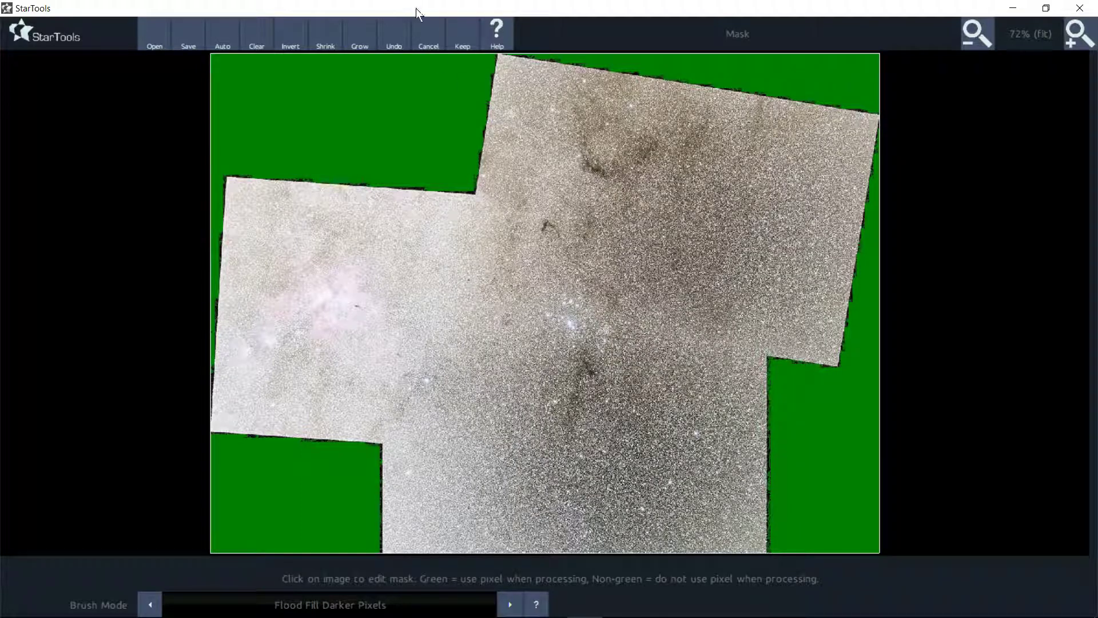
left_click(364, 40)
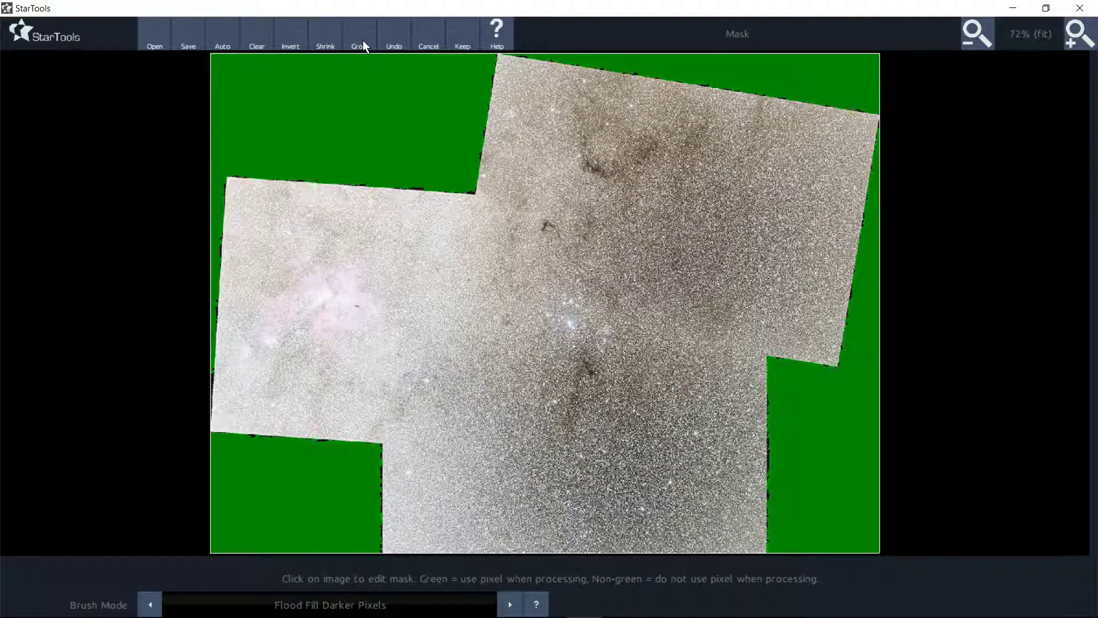
left_click(363, 40)
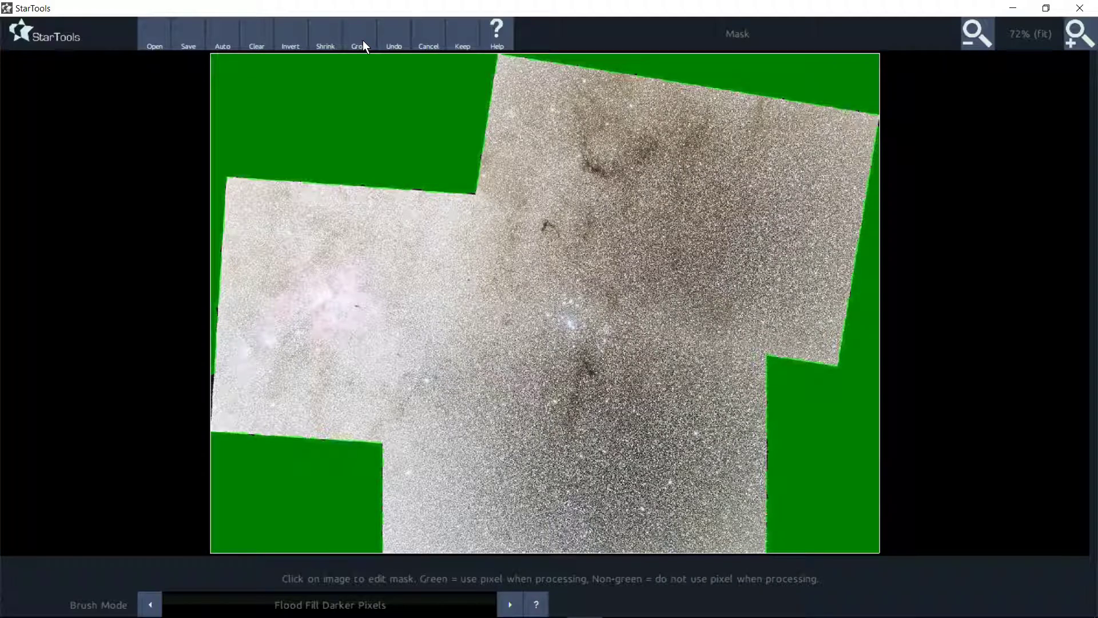
left_click(363, 40)
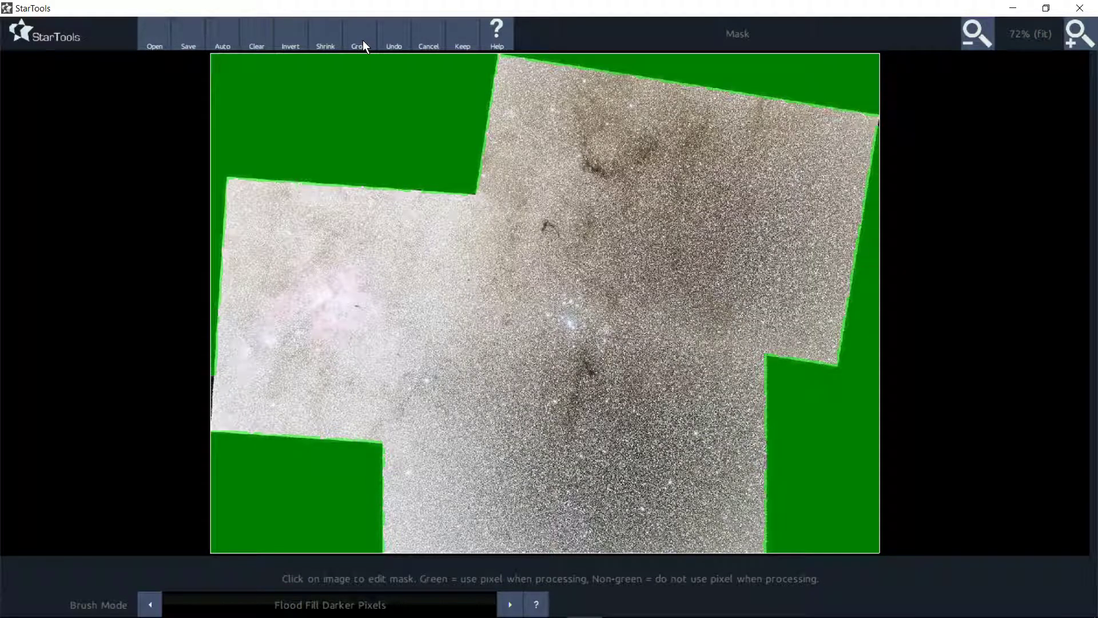
left_click(363, 40)
left_click(358, 40)
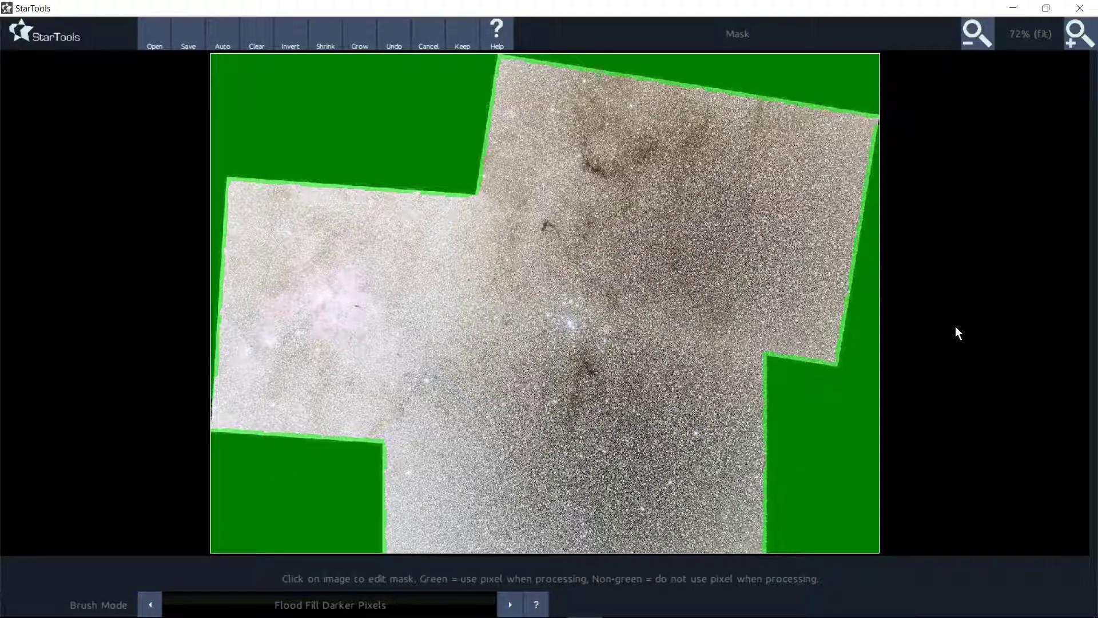
Step: At 150% zoom, toggle the left border region out of and back into the mask
left_click(1068, 46)
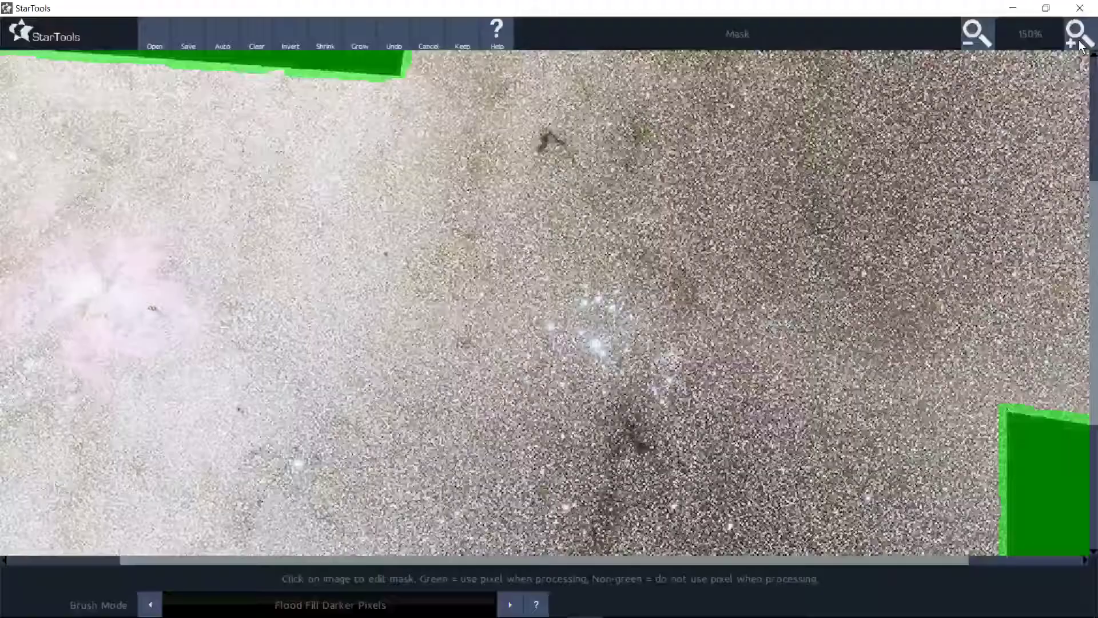
left_click(21, 558)
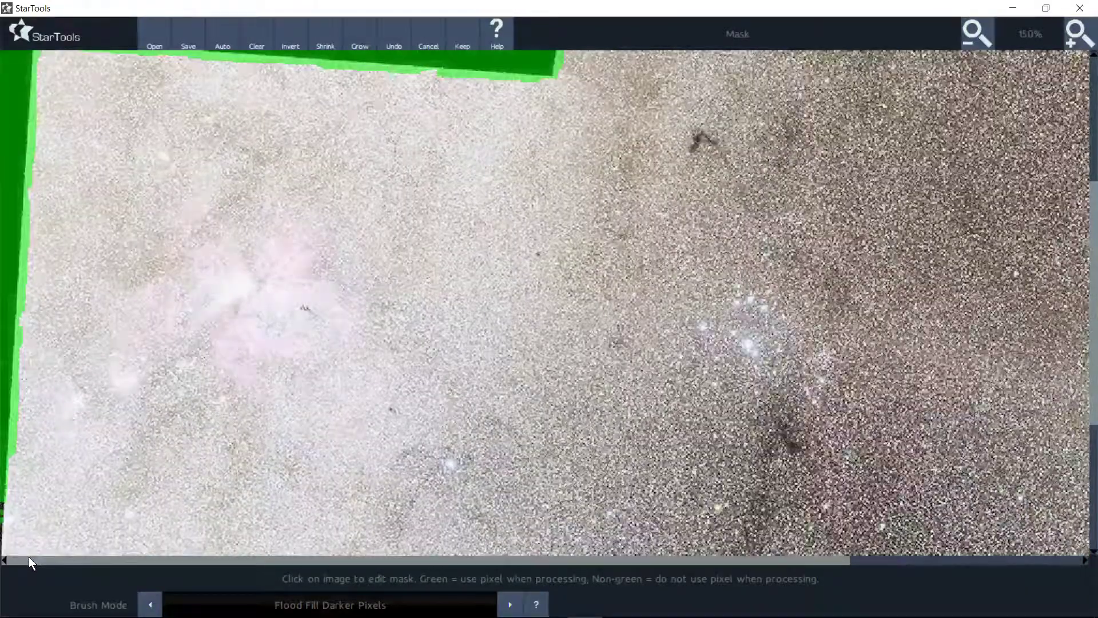
left_click(3, 521)
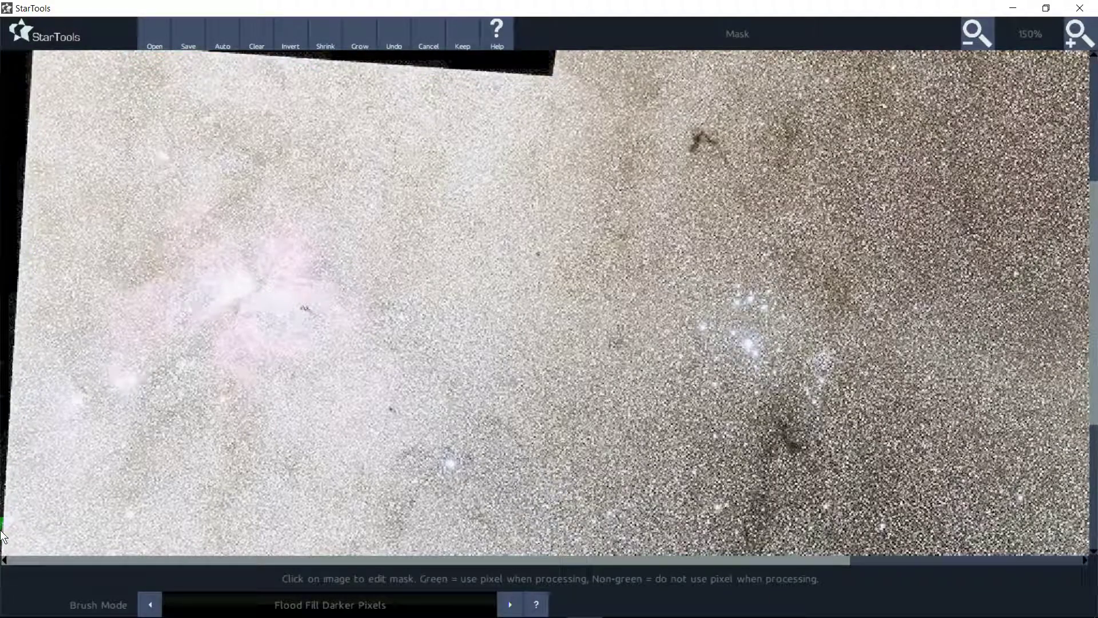
left_click(7, 367)
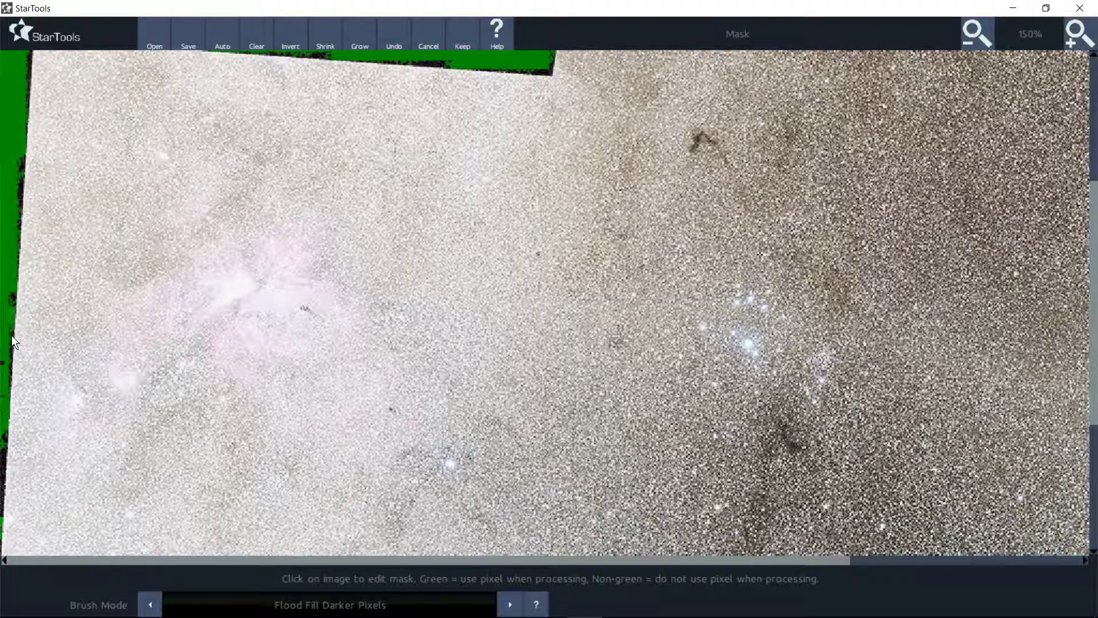
left_click(12, 335)
left_click(7, 331)
Step: Remove the area right of the mosaic, keeping top-right and bottom-left corners masked
left_click(976, 26)
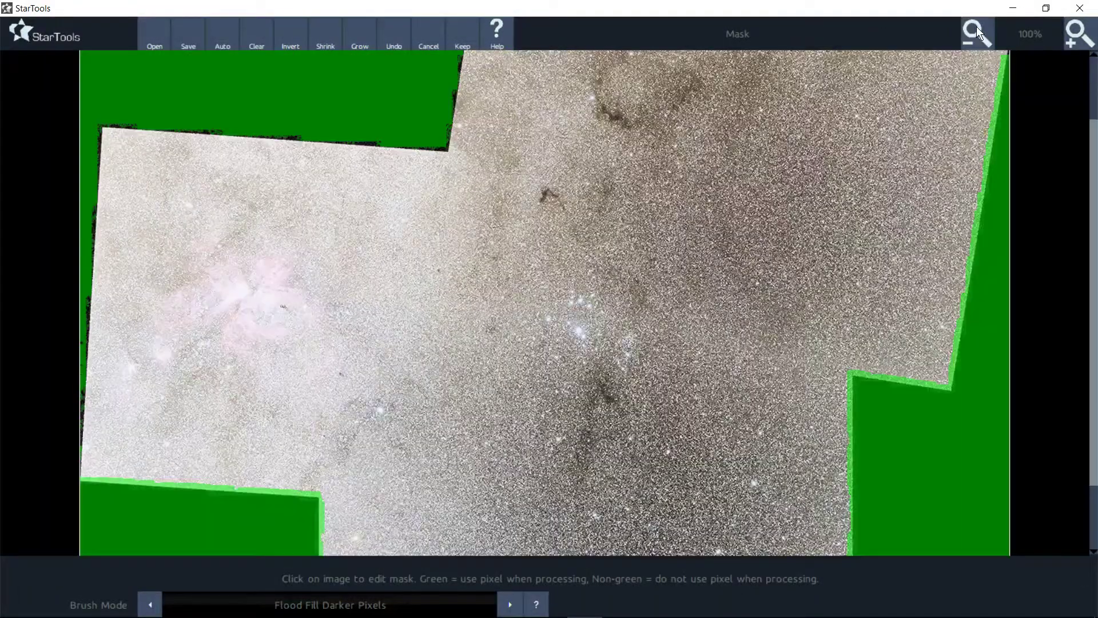
left_click(976, 27)
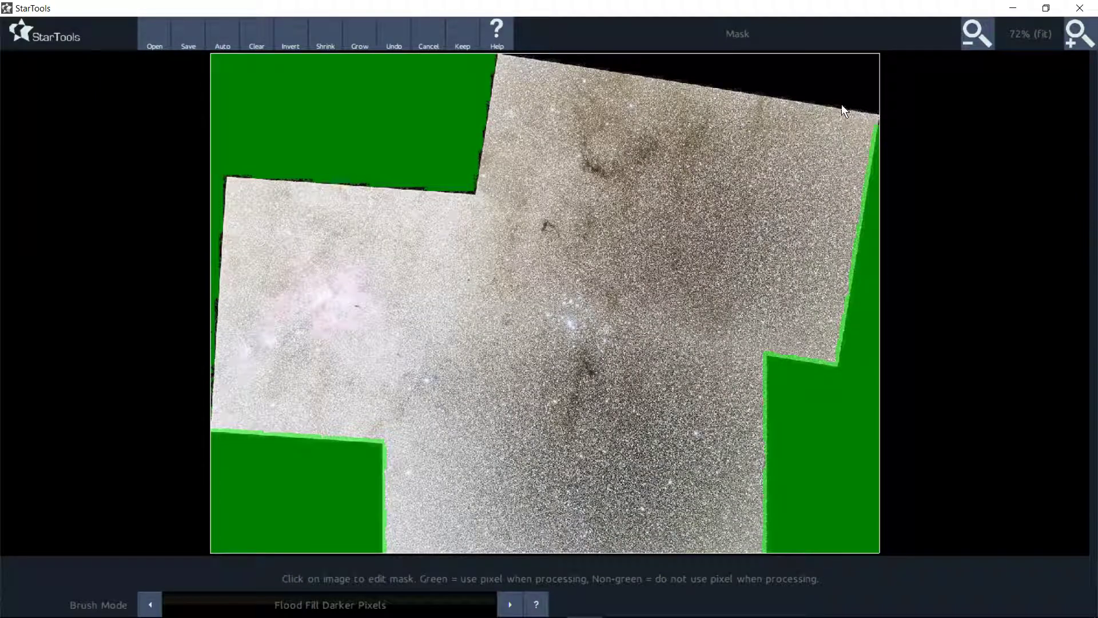
left_click(799, 75)
left_click(851, 459)
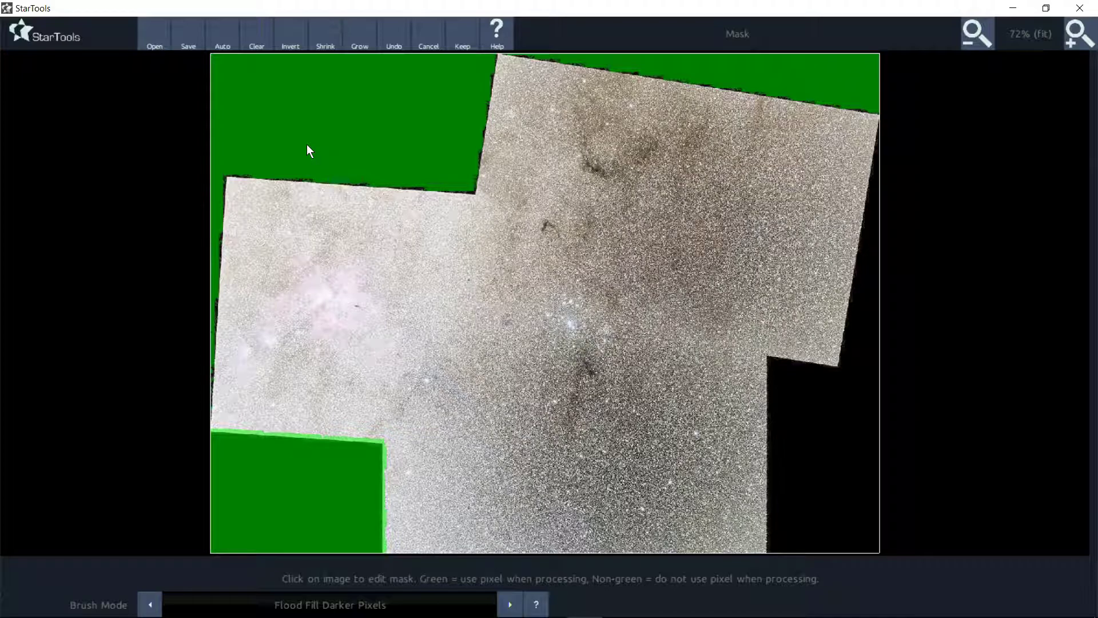
left_click(331, 499)
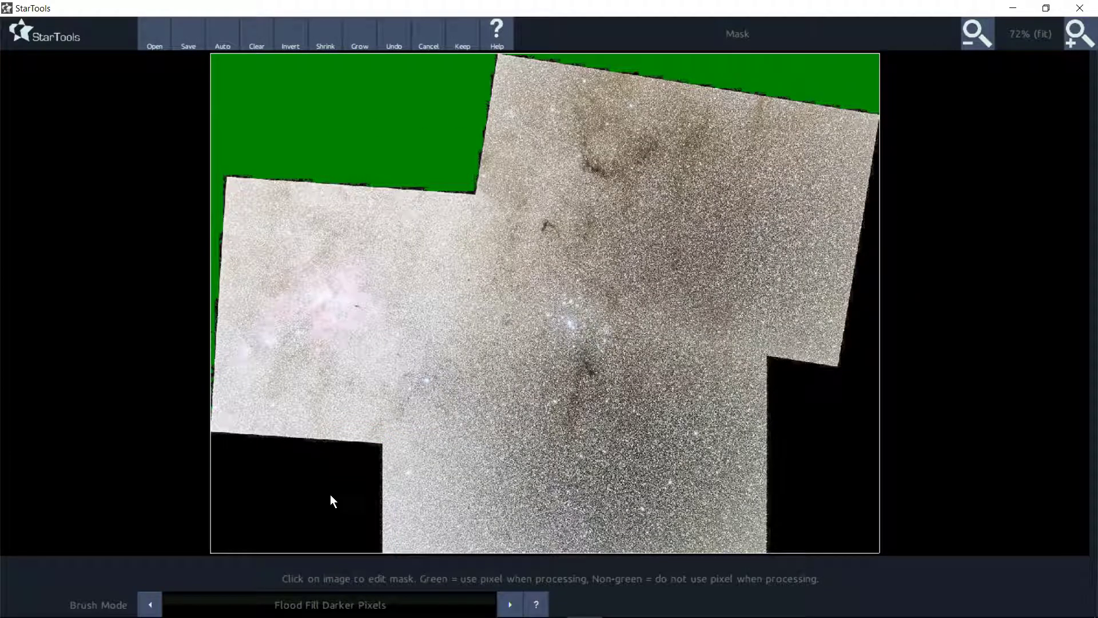
left_click(331, 496)
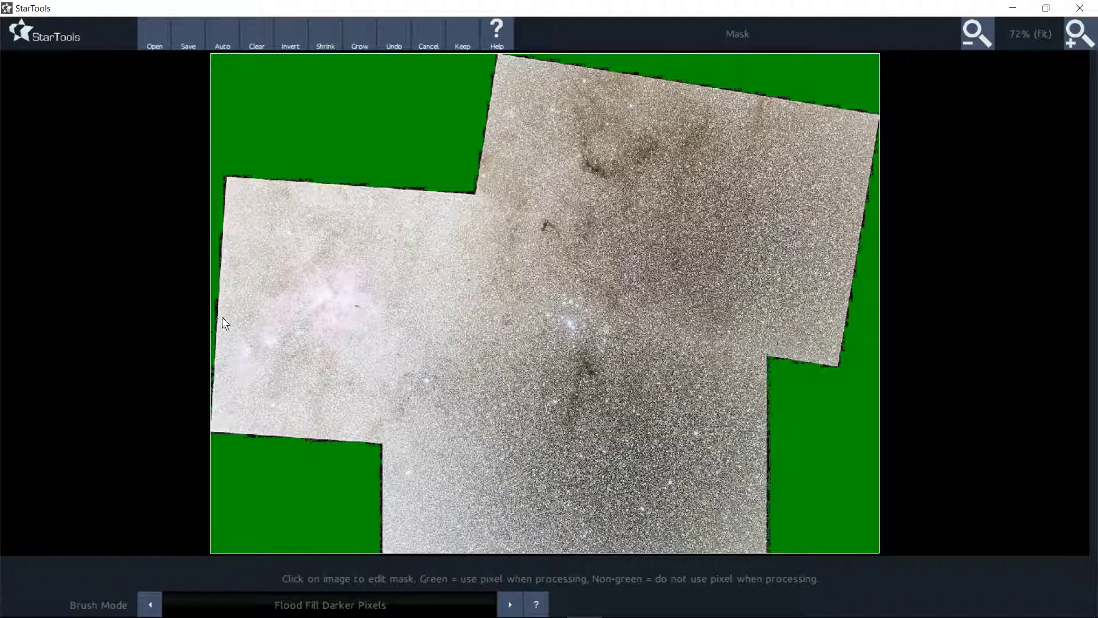
Step: Switch the mask brush mode to Grow Blob
left_click(313, 608)
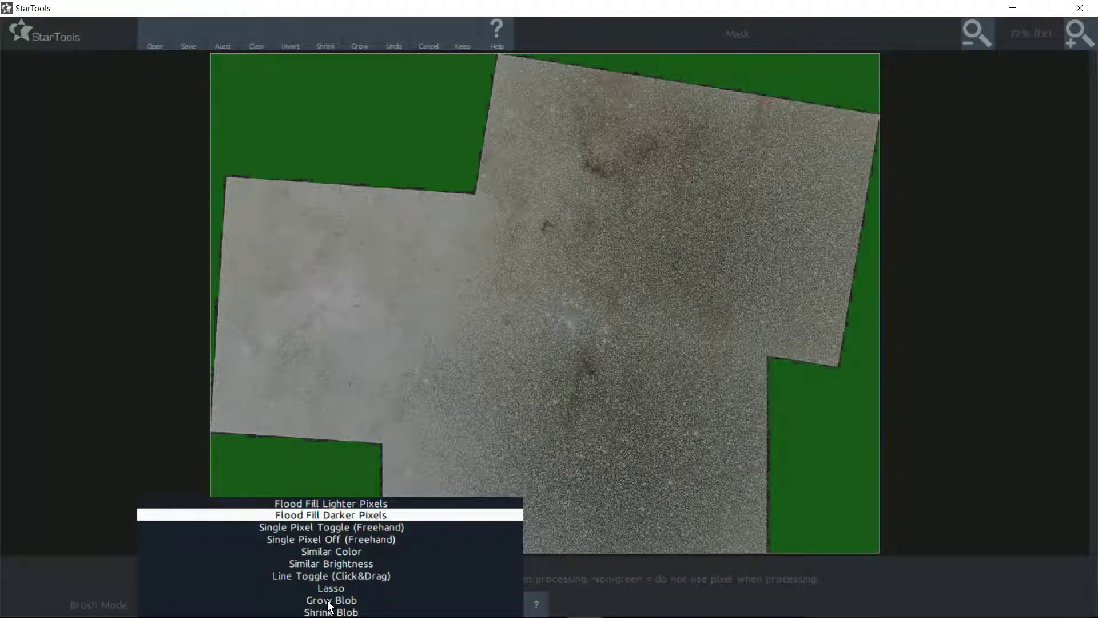
left_click(330, 600)
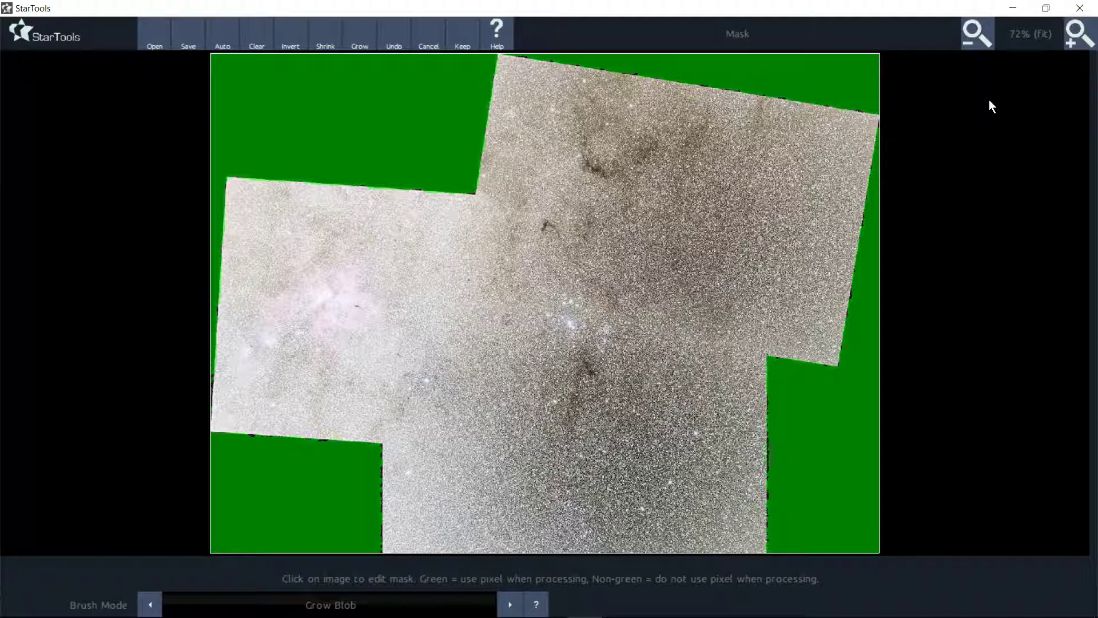
Step: Zoom in on the mosaic edge and set the brush mode to Similar Color
left_click(1077, 38)
left_click(1078, 38)
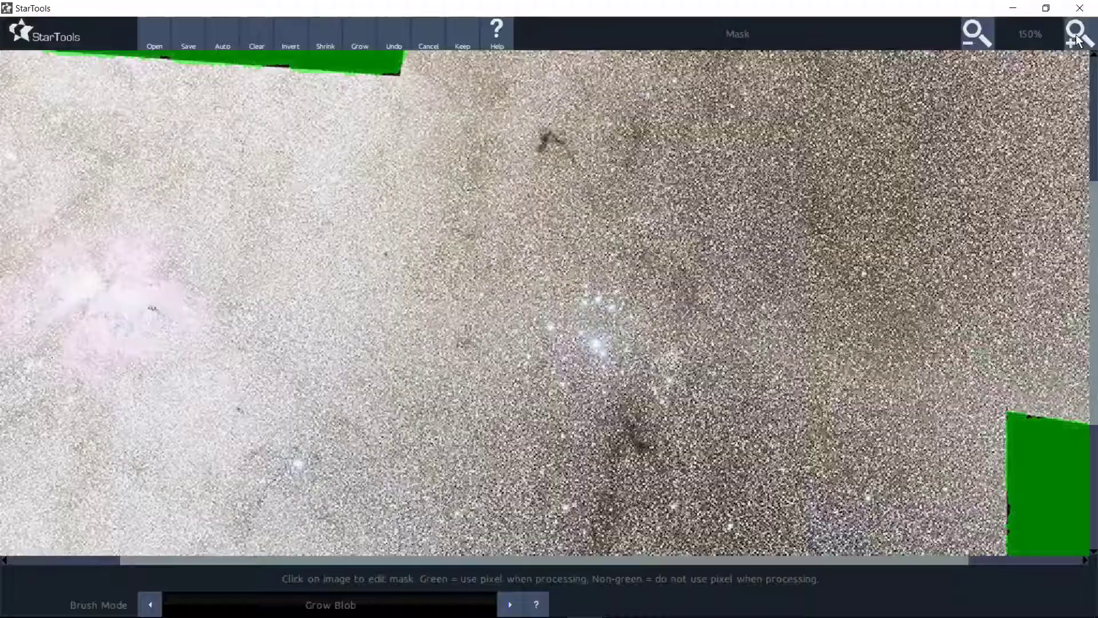
left_click(9, 561)
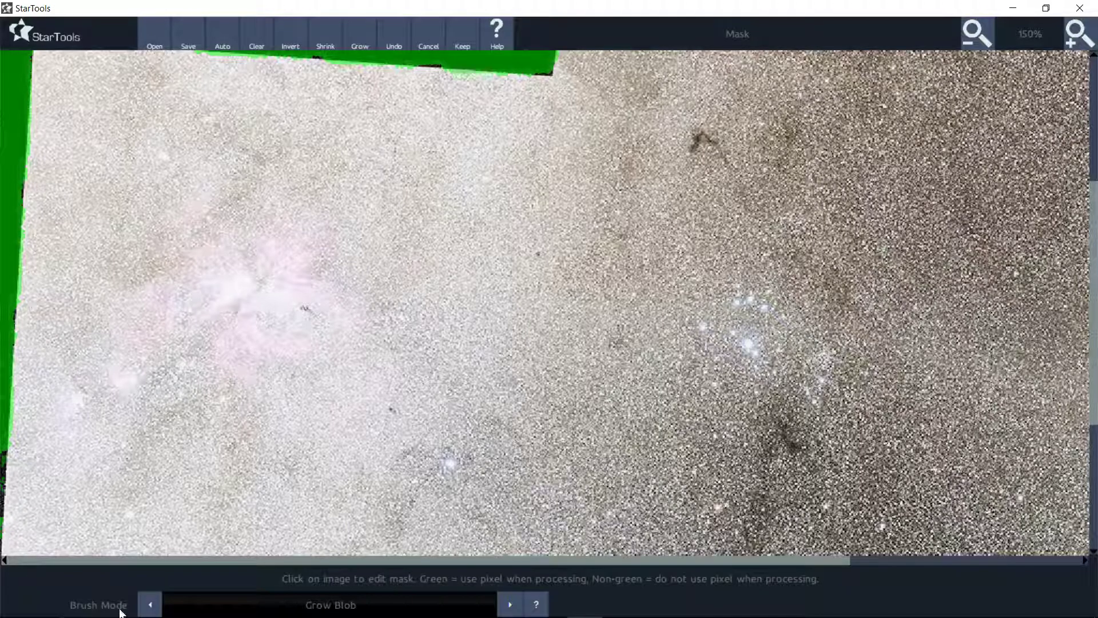
left_click(347, 607)
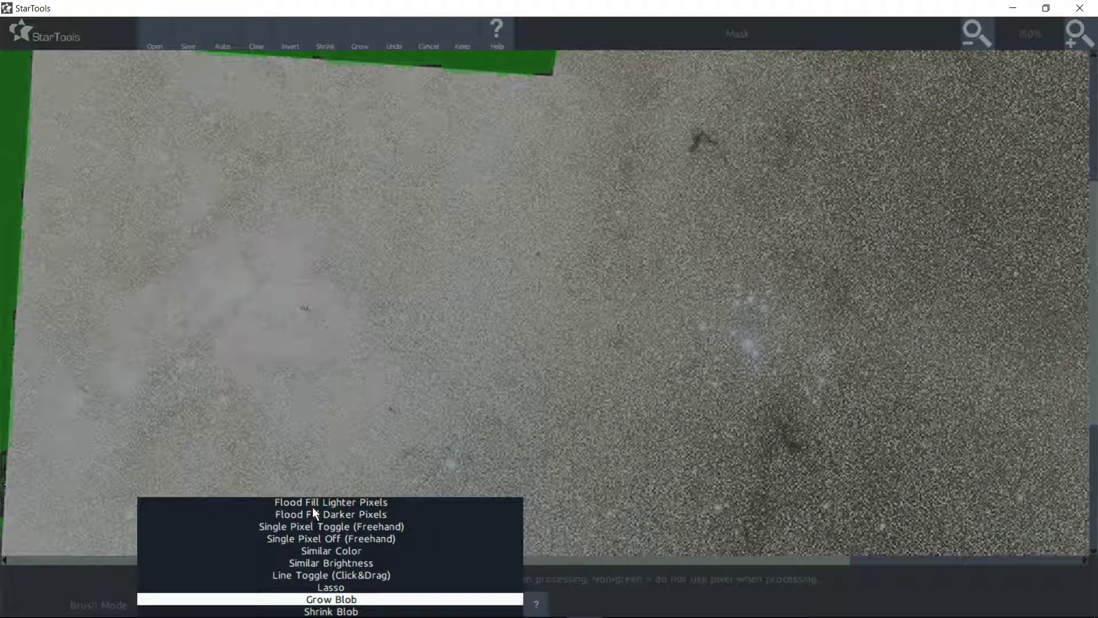
left_click(328, 550)
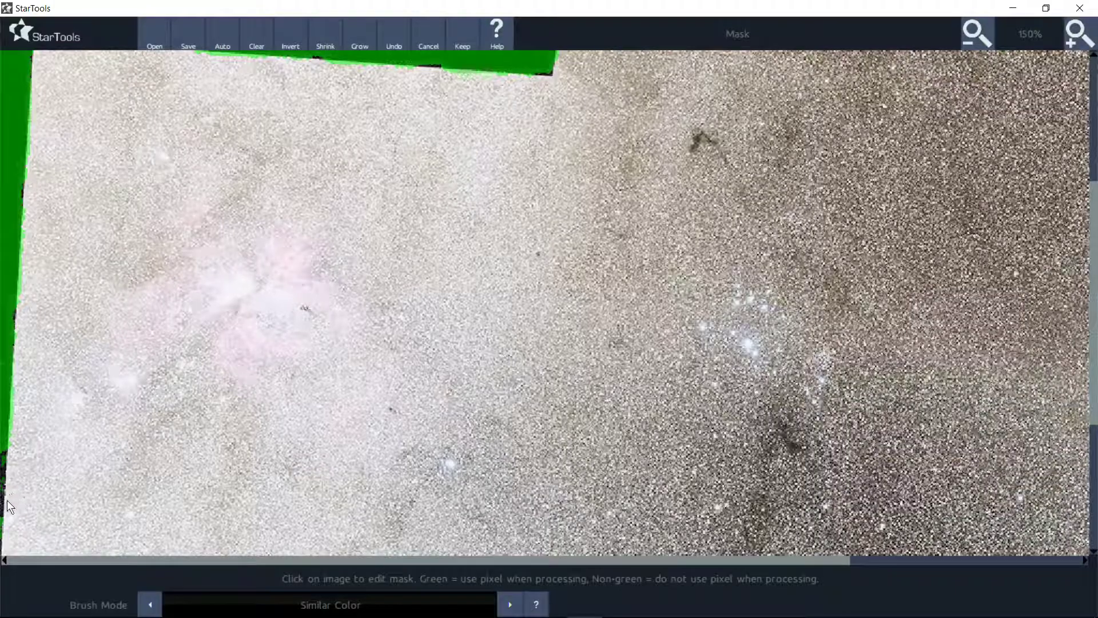
Step: Try two Similar Color fills from the left edge, undoing each one
left_click(7, 521)
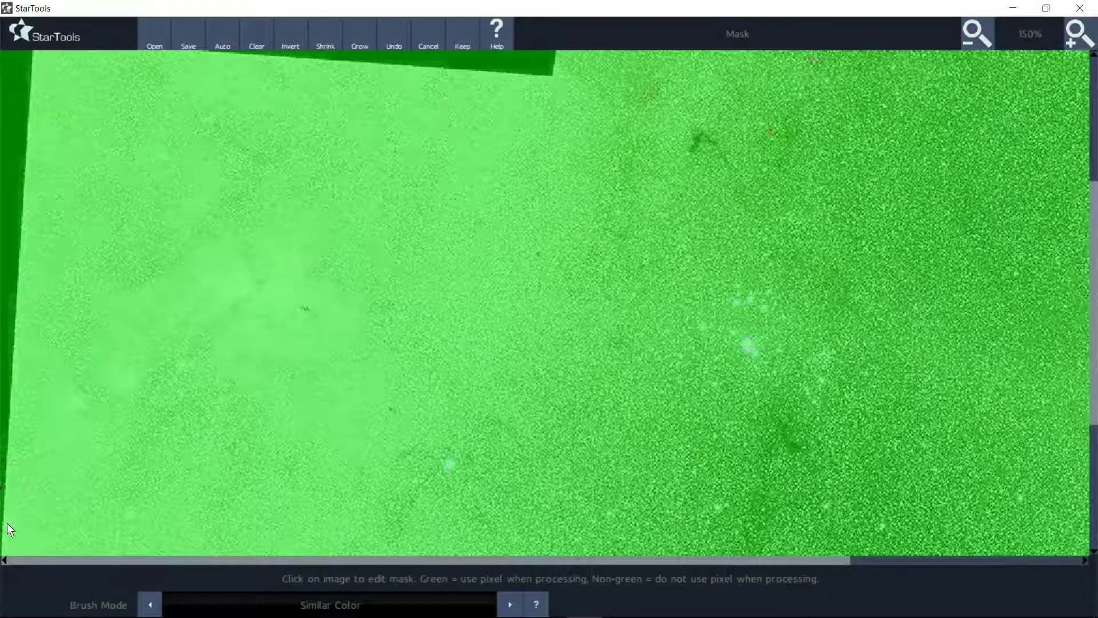
left_click(389, 37)
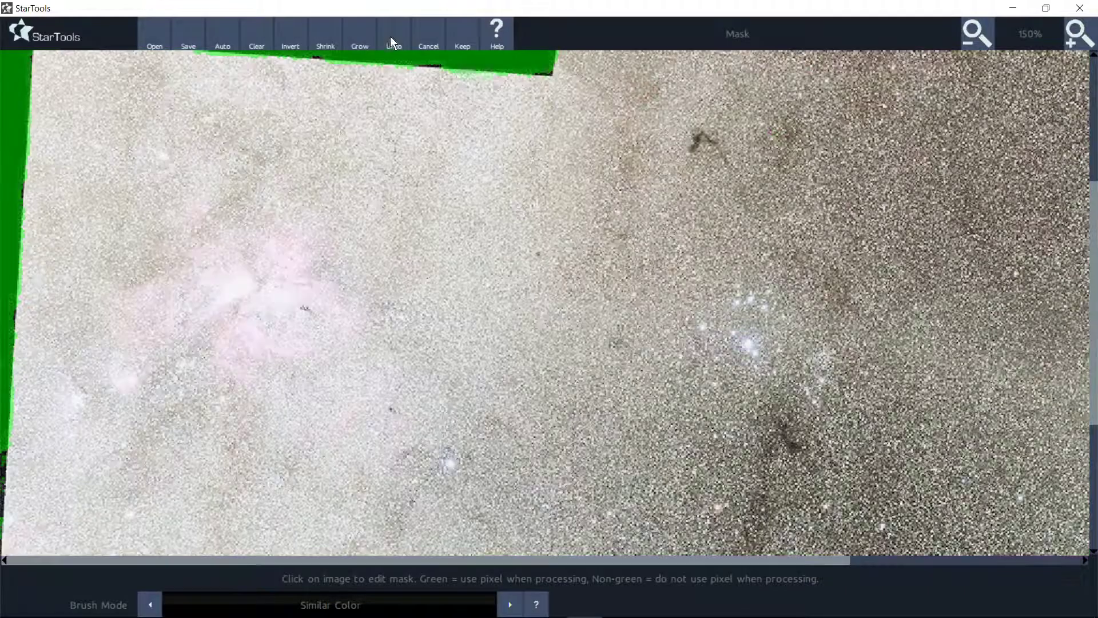
left_click(4, 506)
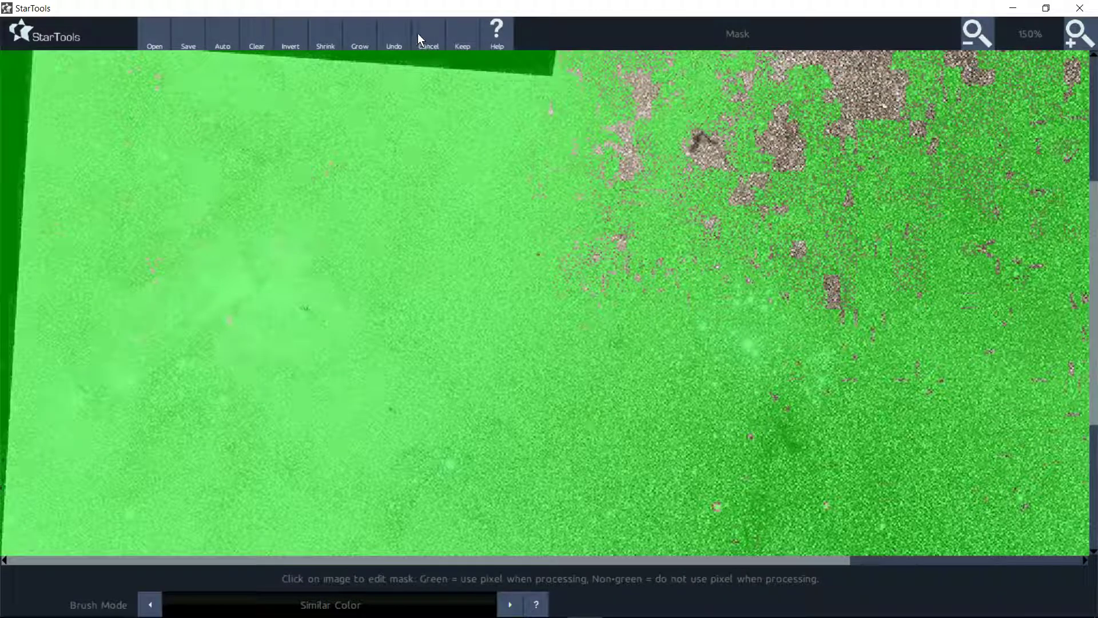
left_click(397, 36)
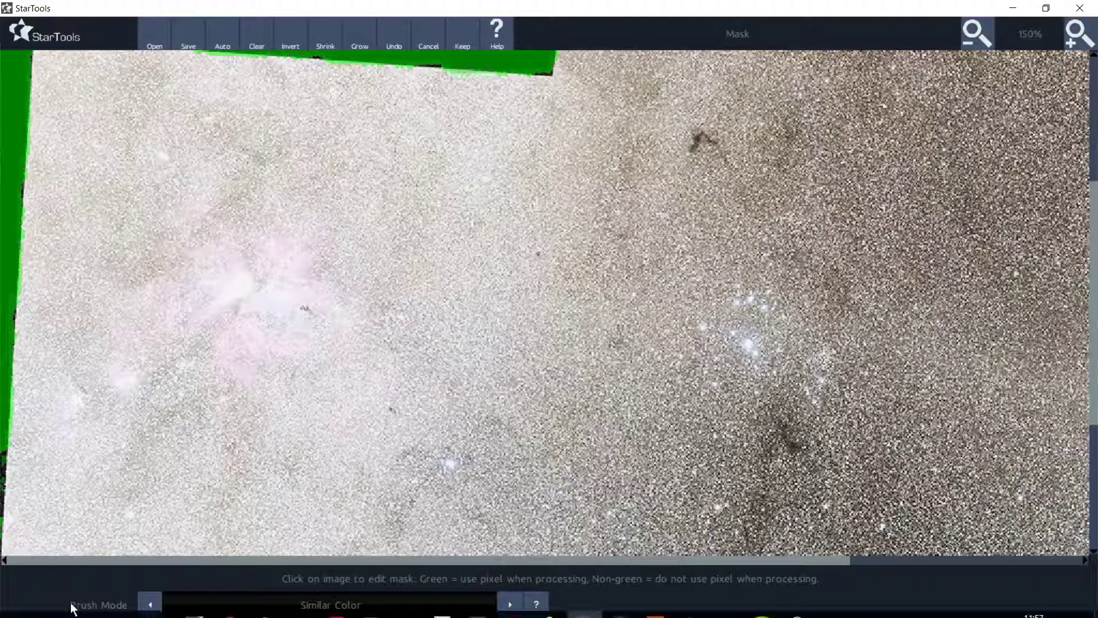
left_click(1069, 41)
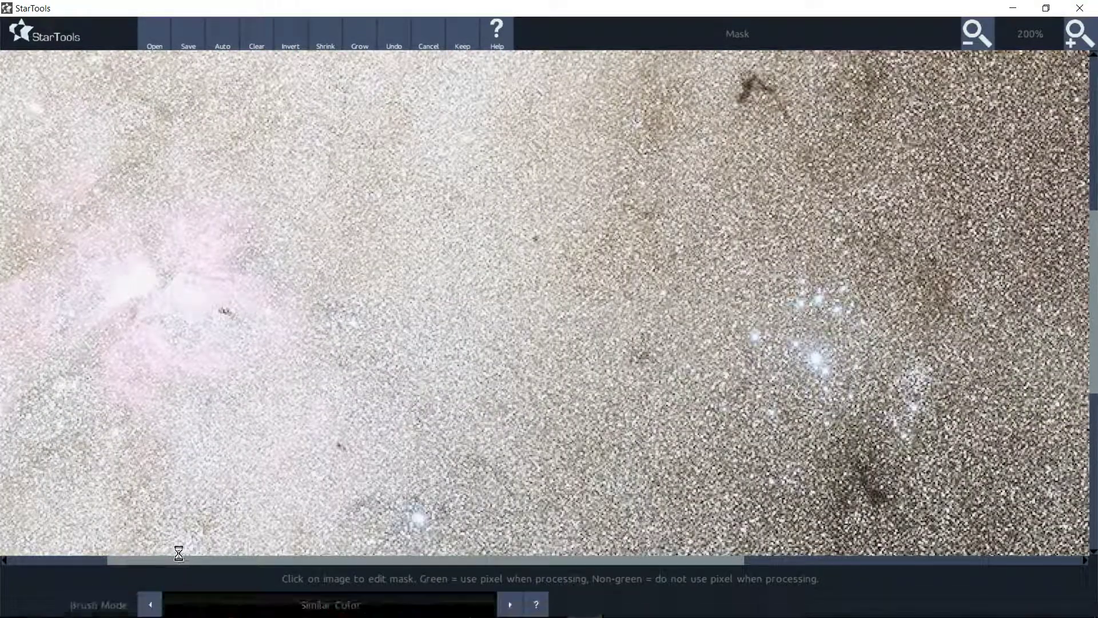
Step: Try a Similar Color fill near the bottom edge, undo it, and zoom further
left_click(85, 550)
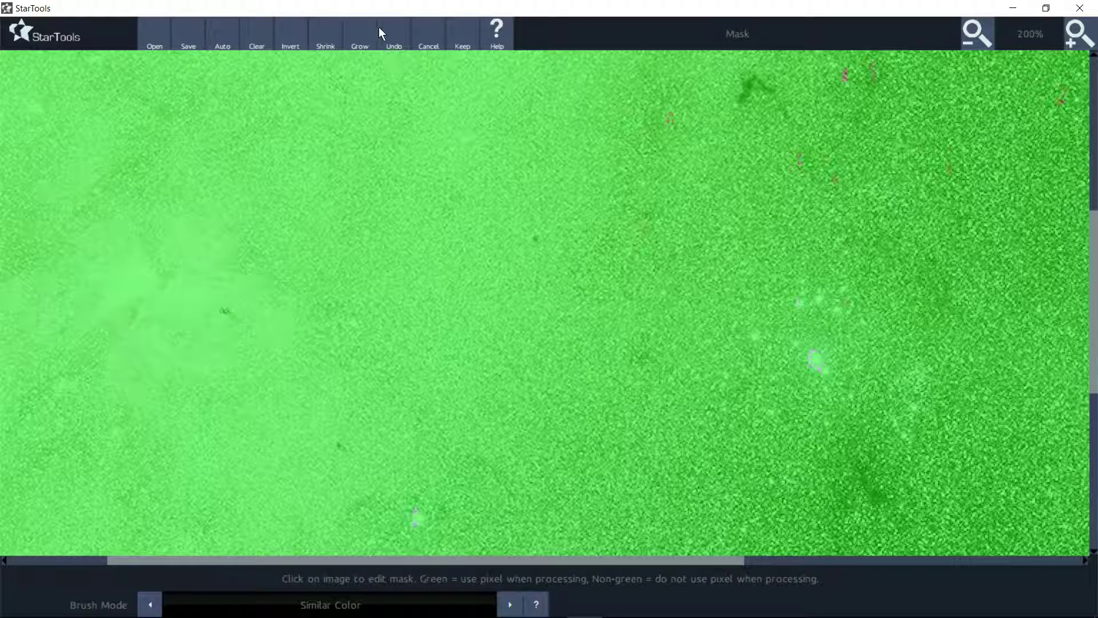
left_click(391, 38)
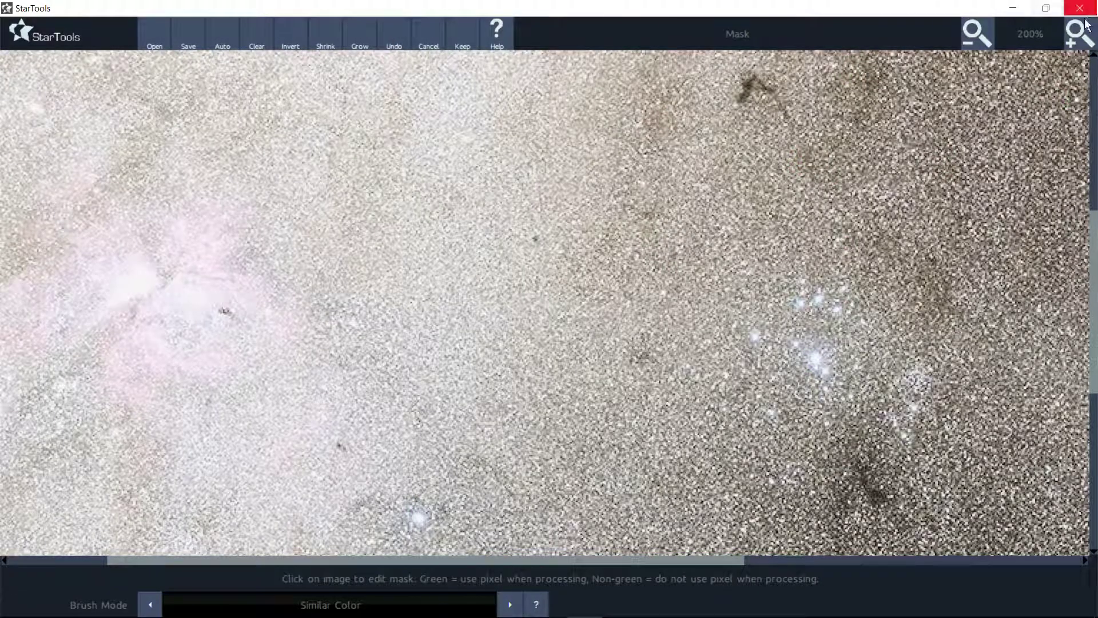
left_click(1073, 40)
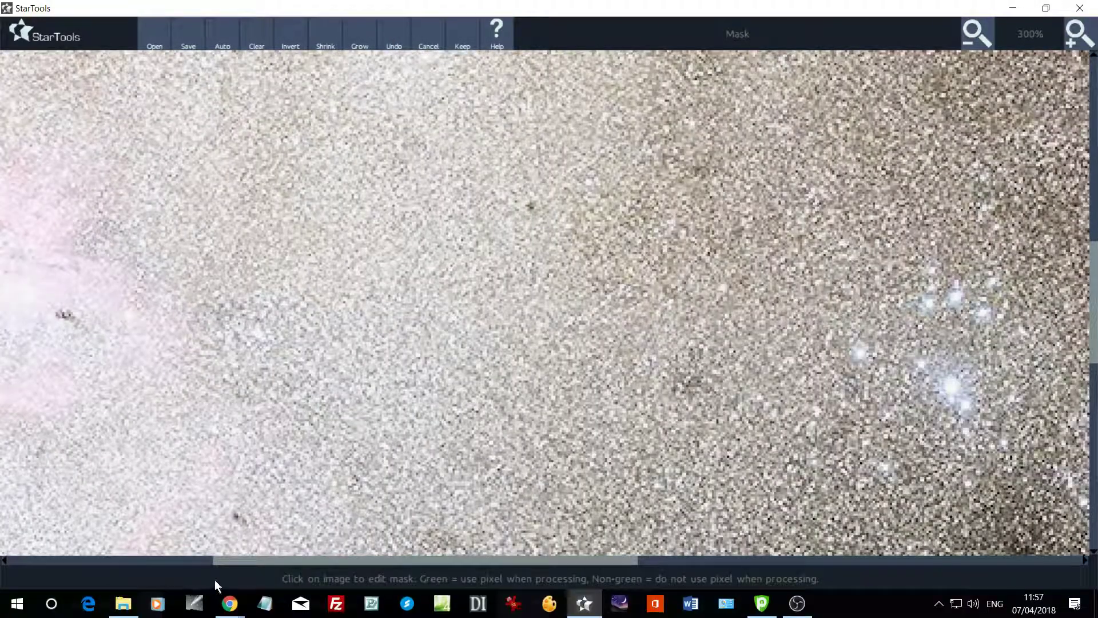
left_click_drag(256, 560, 170, 576)
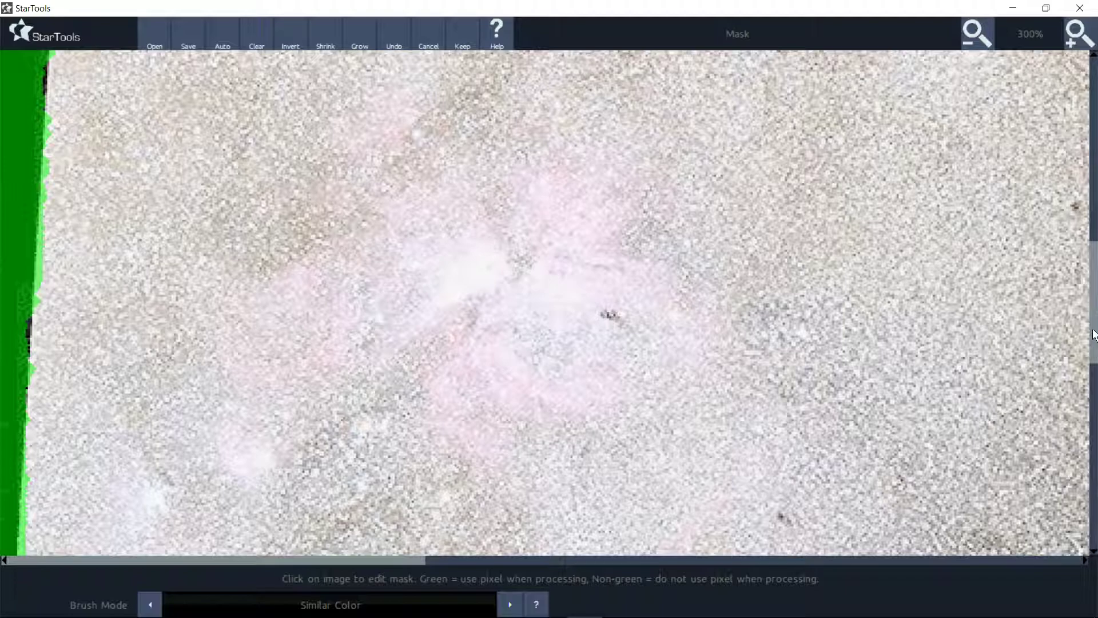
left_click_drag(1094, 337, 1079, 423)
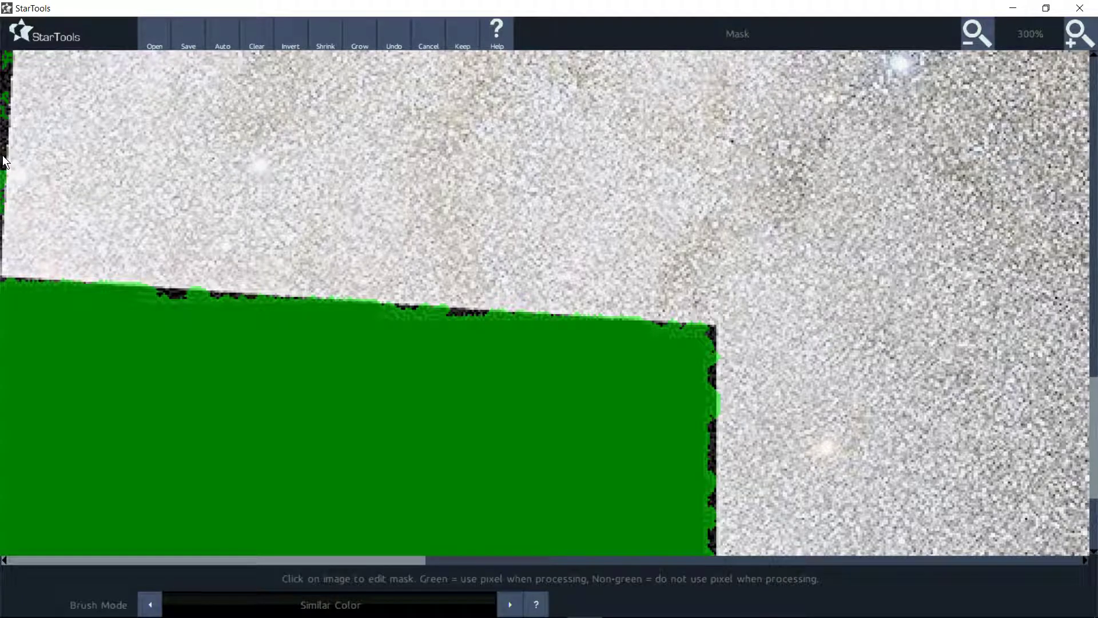
Step: Undo a Similar Color fill of the star field and switch to Flood Fill Darker Pixels
left_click(9, 170)
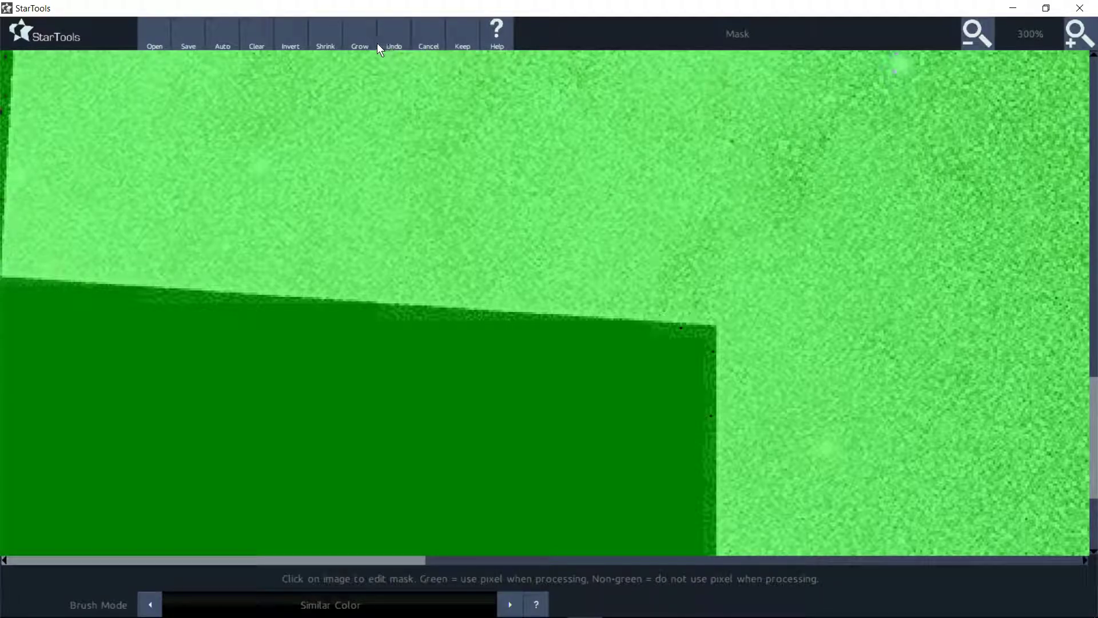
left_click(398, 43)
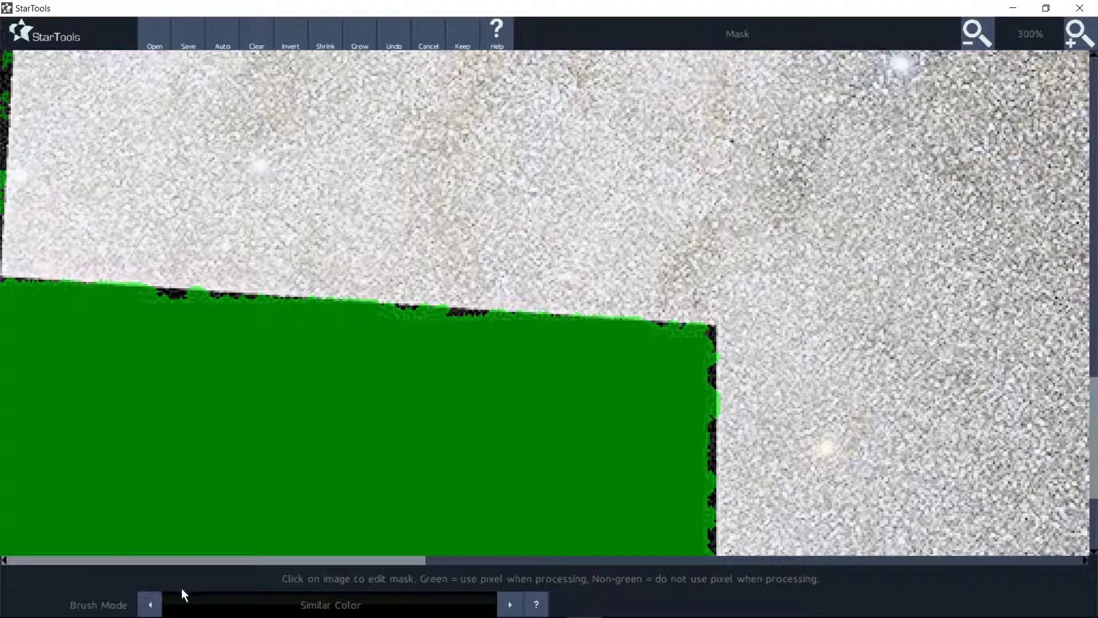
left_click(280, 607)
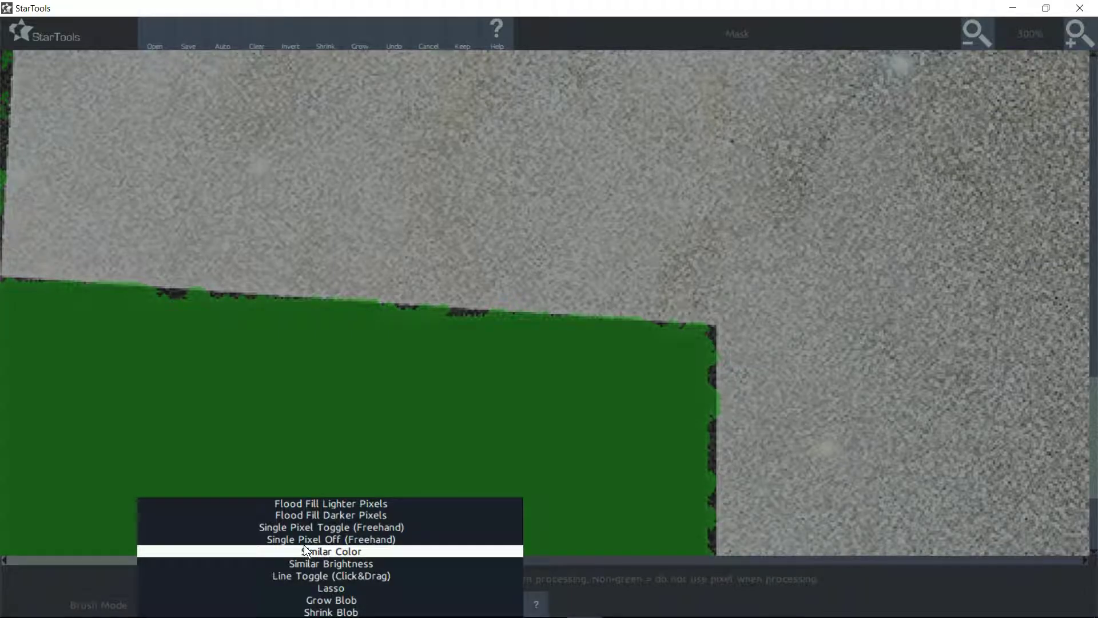
left_click(294, 513)
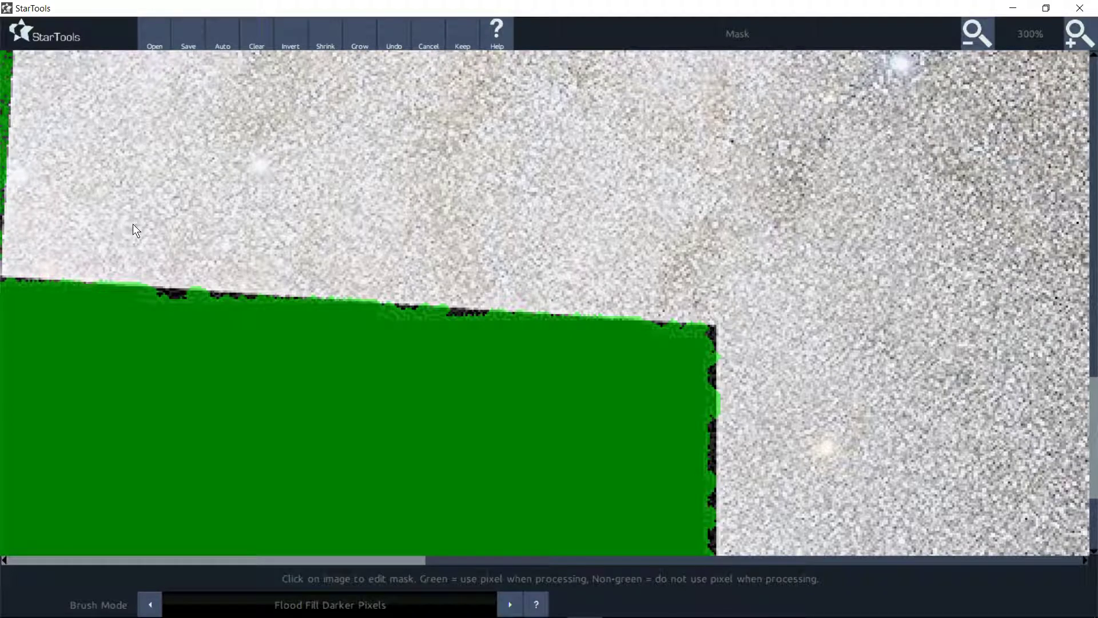
Step: Set the brush to Grow Blob and grow the mask twice to fill the edge fringes
mouse_move(320, 616)
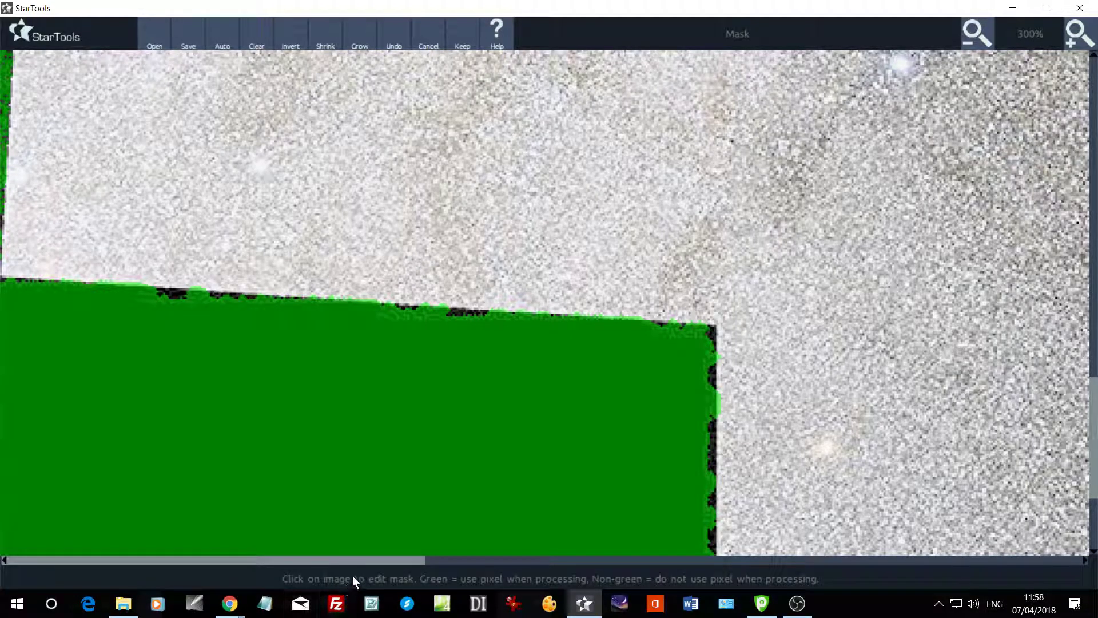
left_click(343, 605)
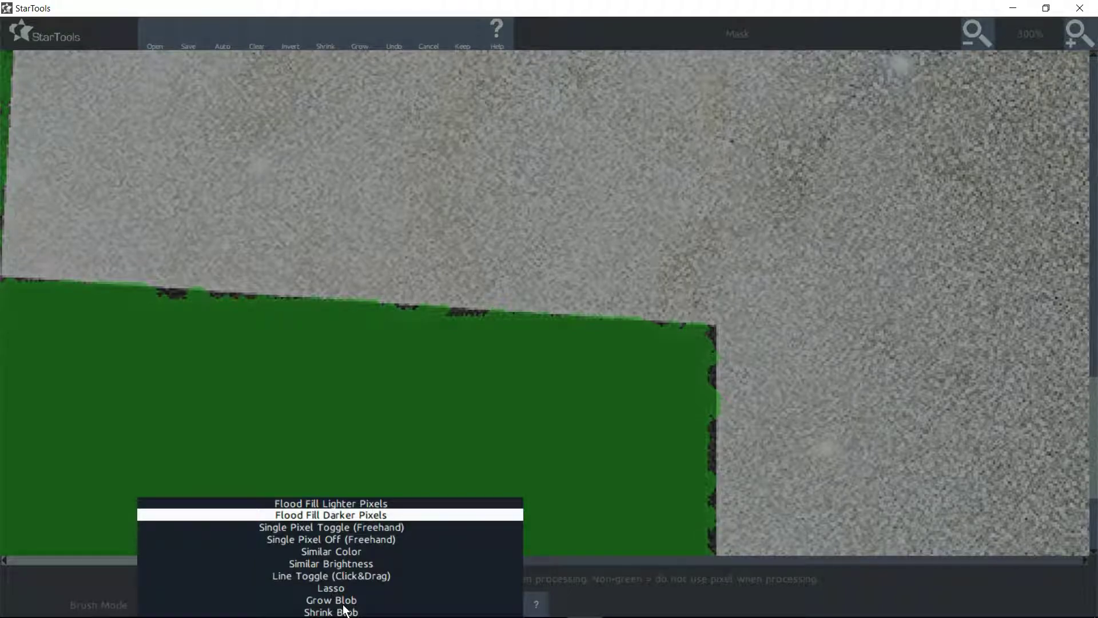
left_click(343, 600)
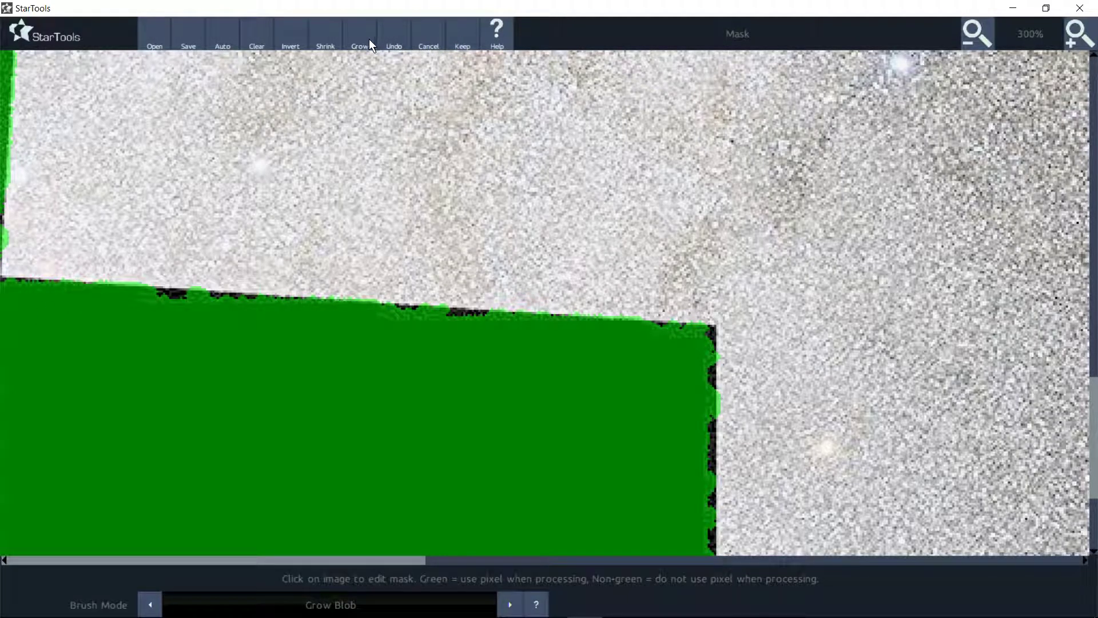
left_click(352, 40)
left_click(352, 40)
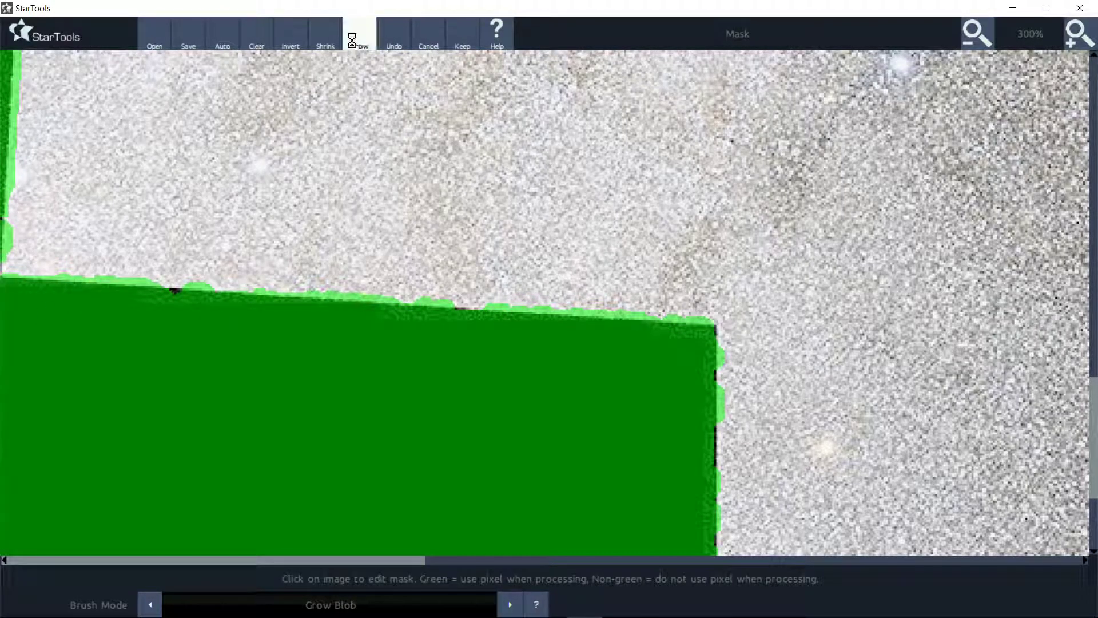
left_click(965, 31)
left_click(965, 31)
left_click(966, 32)
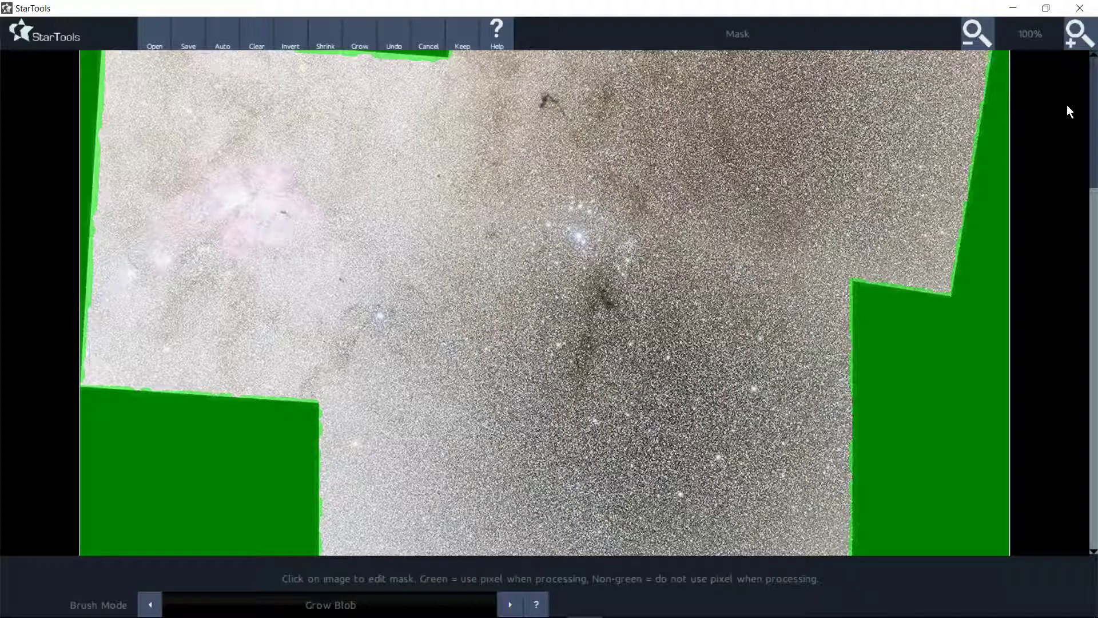
Step: Fit the mosaic in view, then invert the mask, shrink it slightly, and keep it
left_click(976, 32)
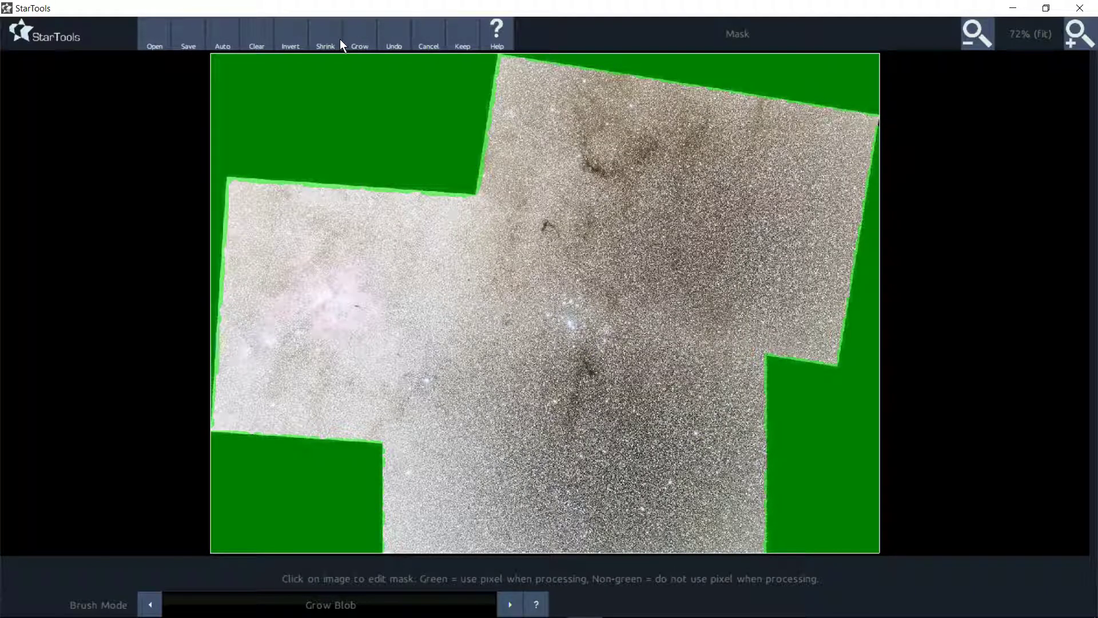
left_click(286, 36)
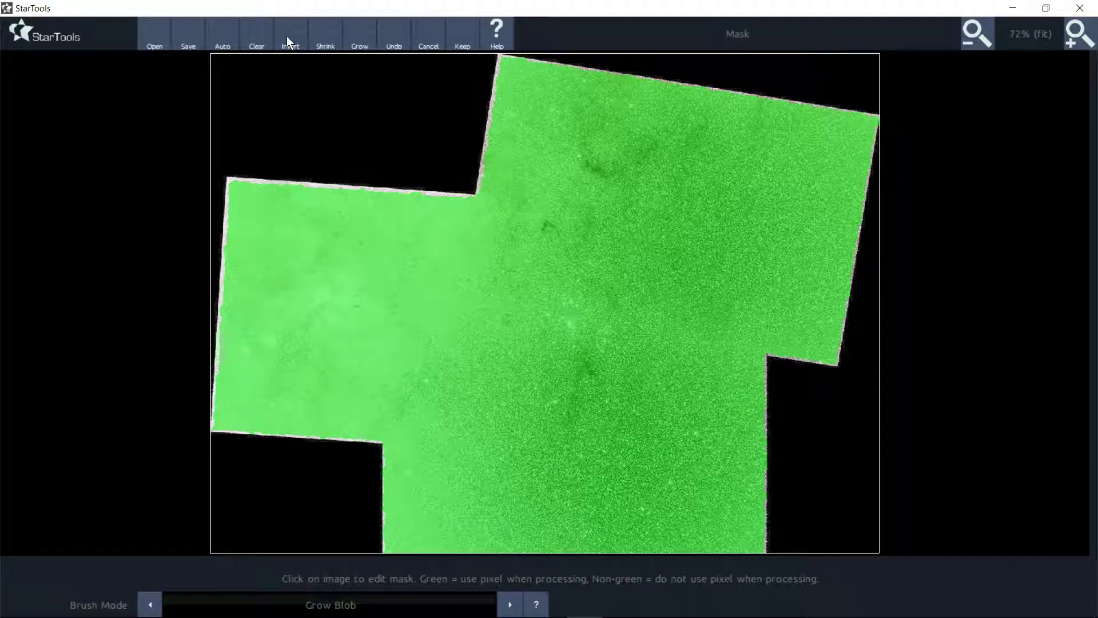
left_click(318, 36)
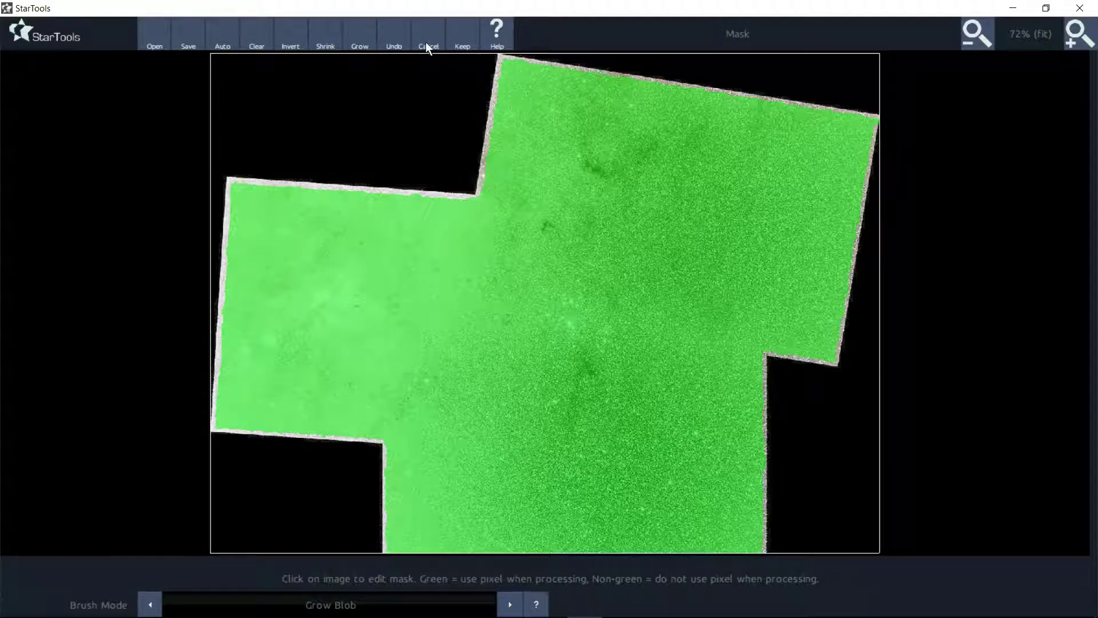
left_click(461, 34)
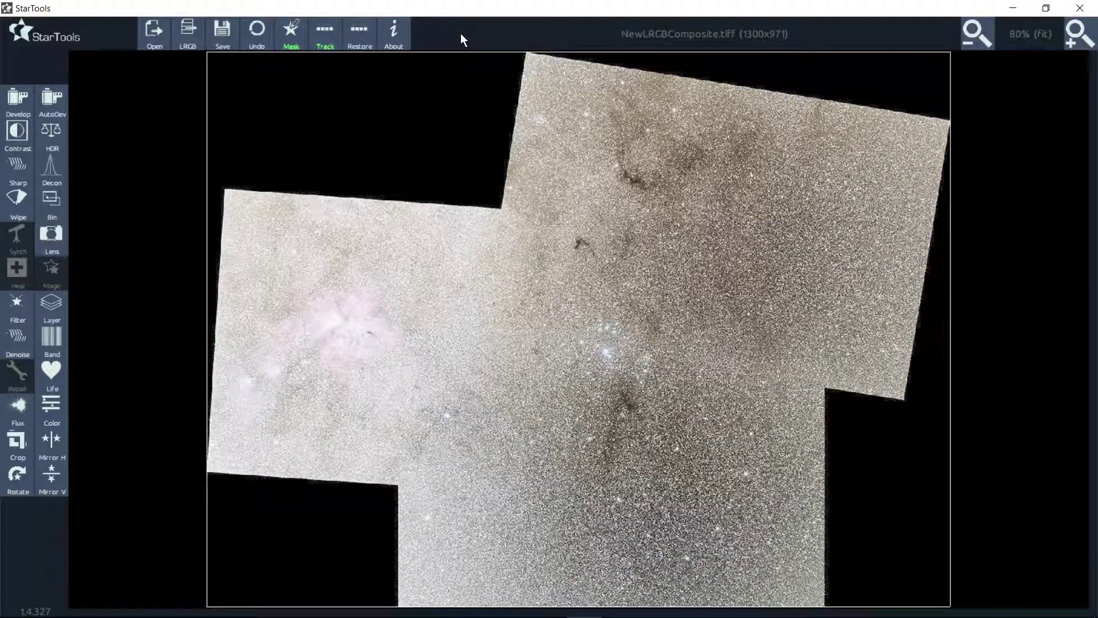
Step: Apply Wipe in Correct Color & Brightness mode at 75% aggressiveness, keeping the partial mask
left_click(19, 196)
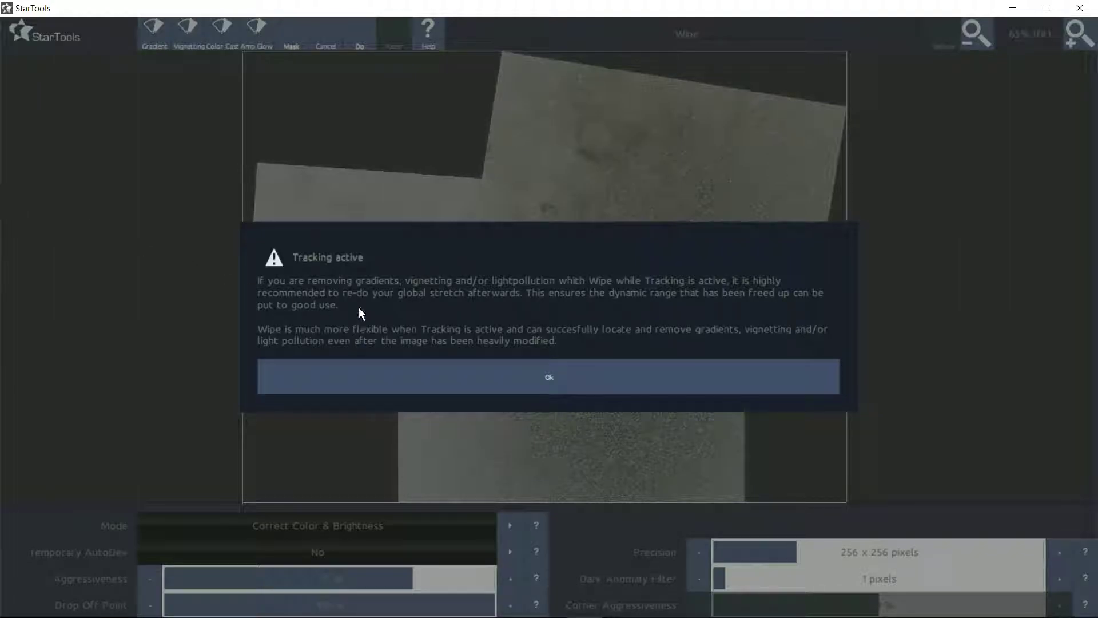
left_click(577, 377)
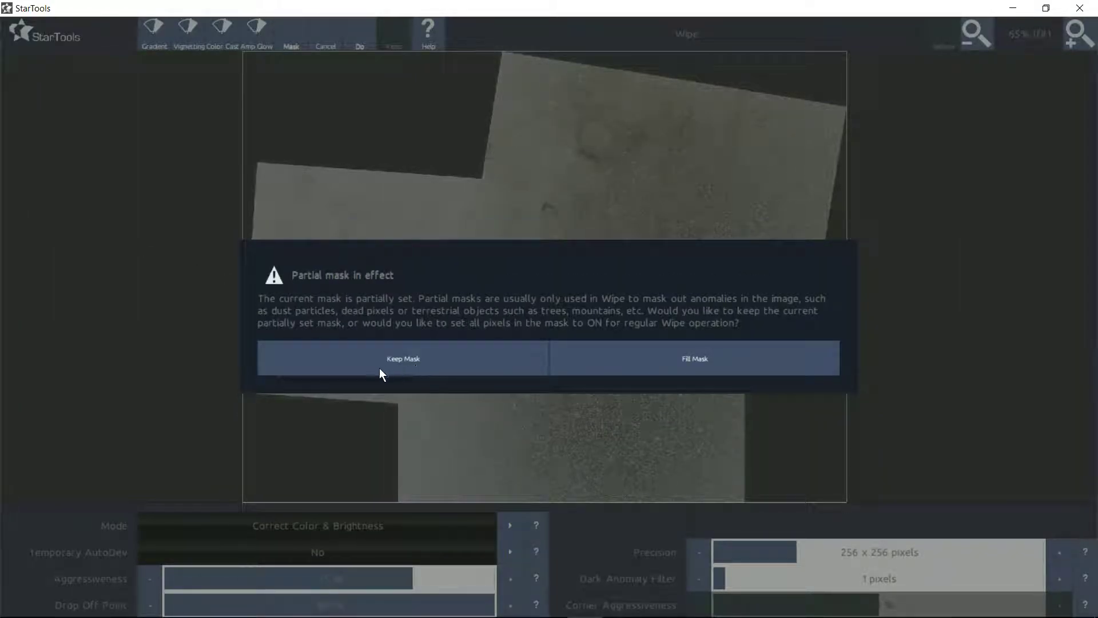
left_click(477, 347)
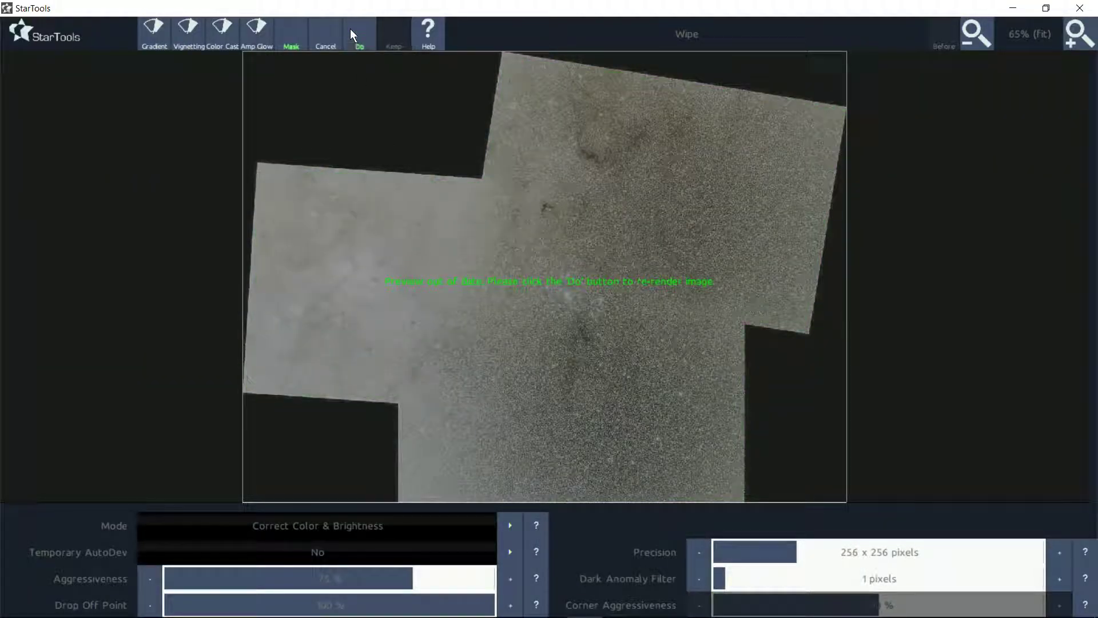
left_click(362, 36)
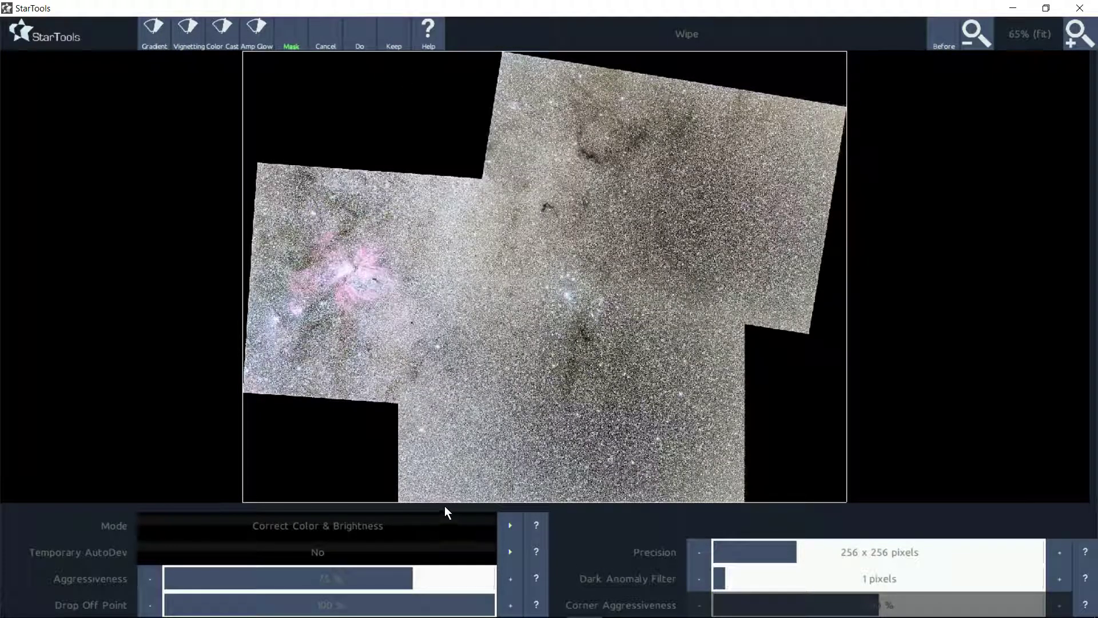
left_click(396, 37)
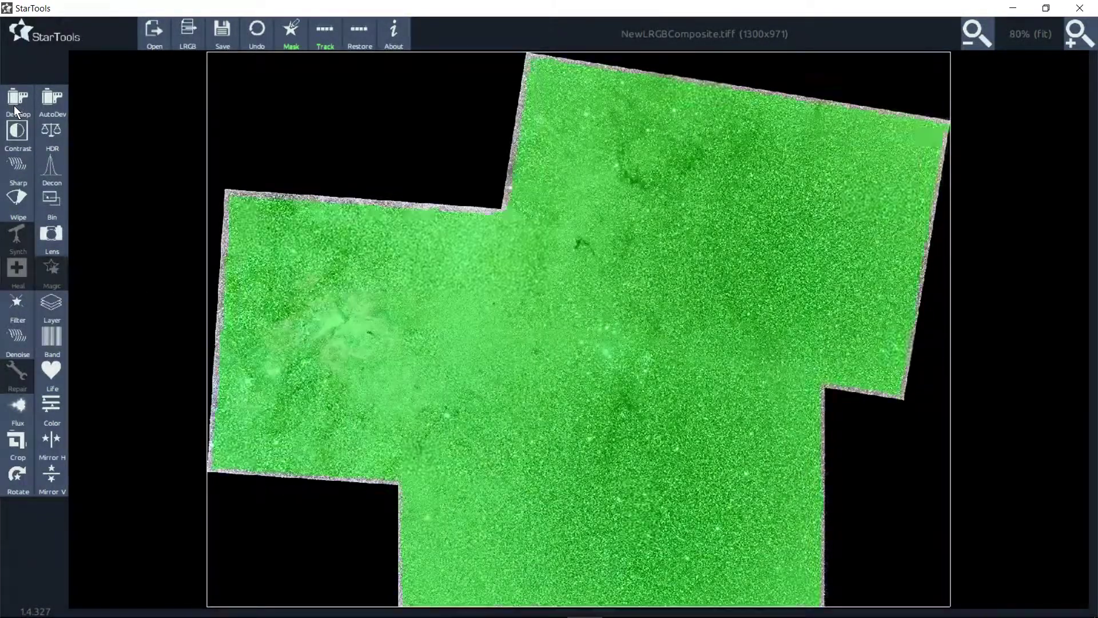
Step: Redo the Develop stretch from scratch and lower the gamma to 0.89
left_click(15, 111)
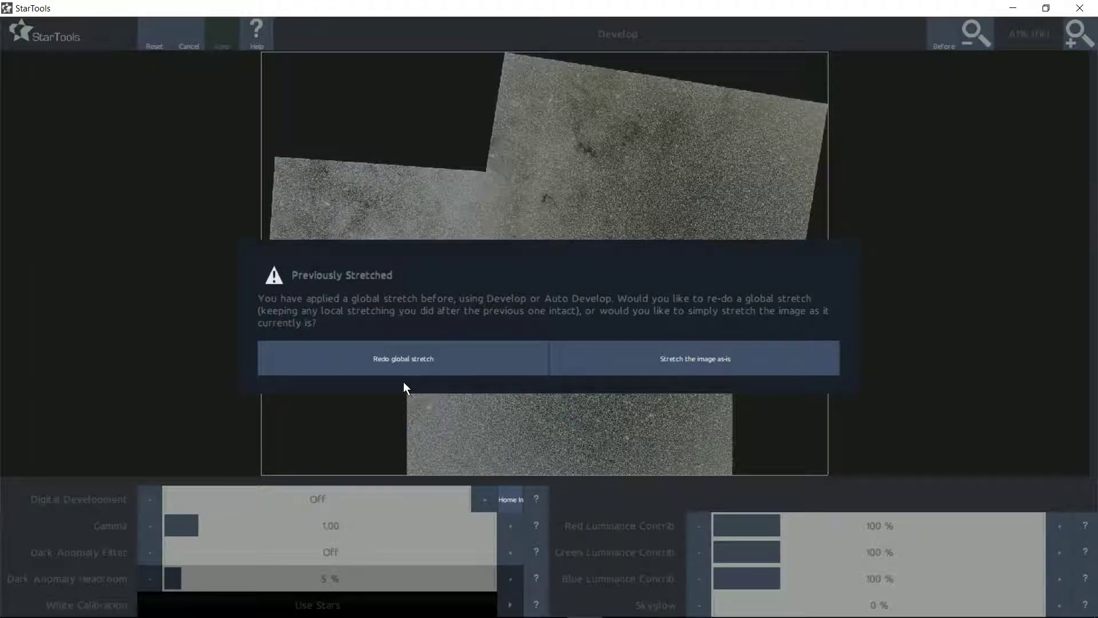
left_click(450, 361)
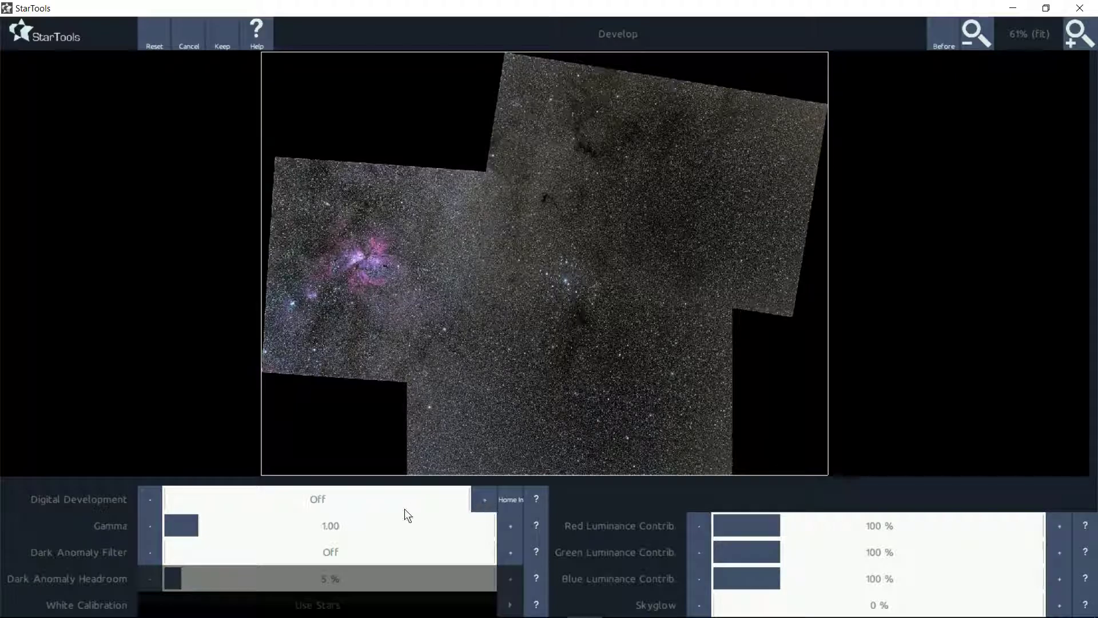
left_click(153, 524)
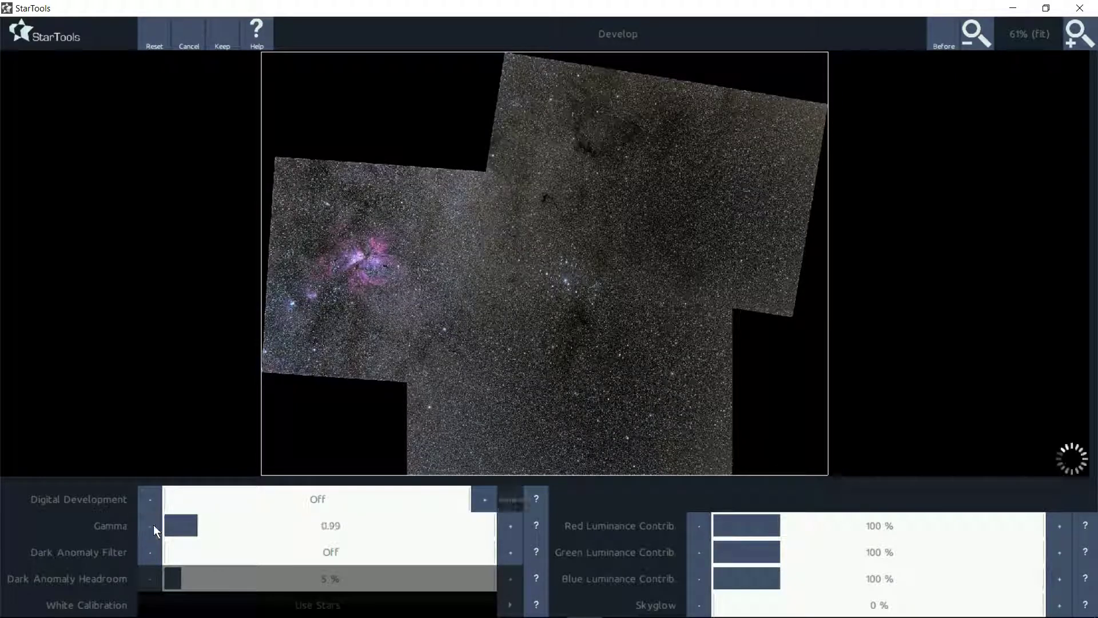
left_click(153, 523)
left_click(153, 524)
left_click(153, 524)
left_click(153, 523)
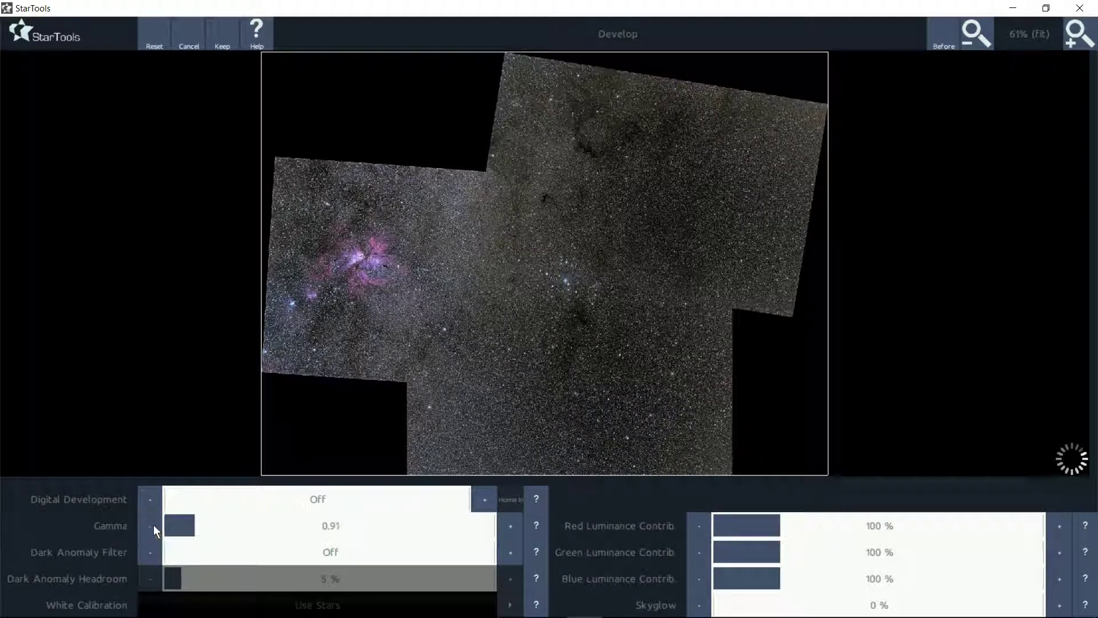
left_click(153, 523)
left_click(153, 524)
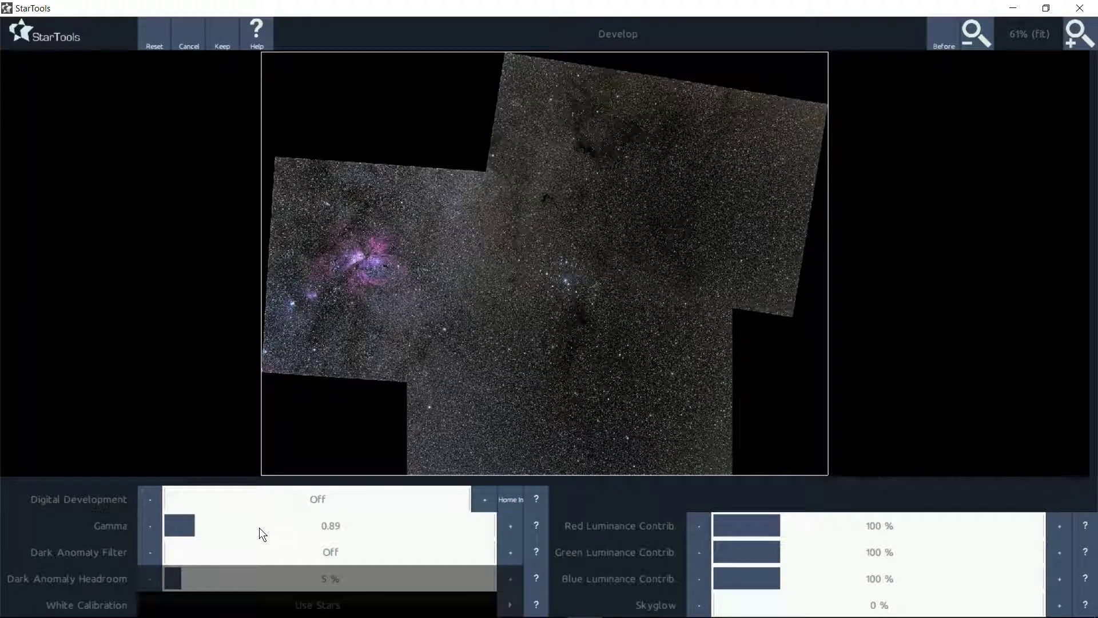
Step: Home in Digital Development to 43.03% and keep the stretch
left_click(508, 502)
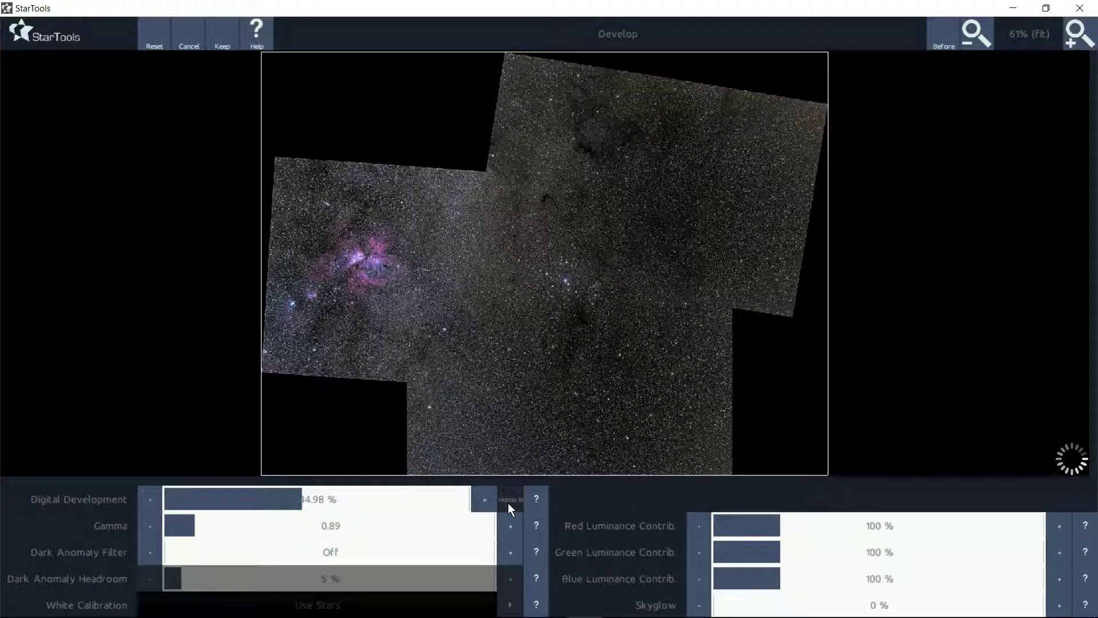
left_click(508, 502)
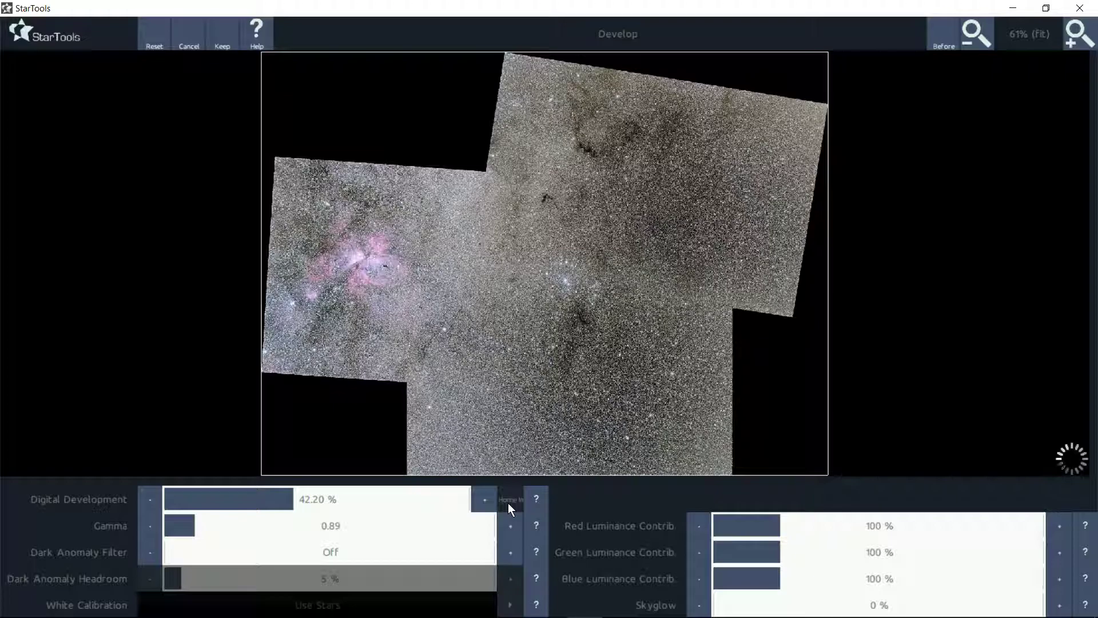
left_click(506, 496)
left_click(507, 496)
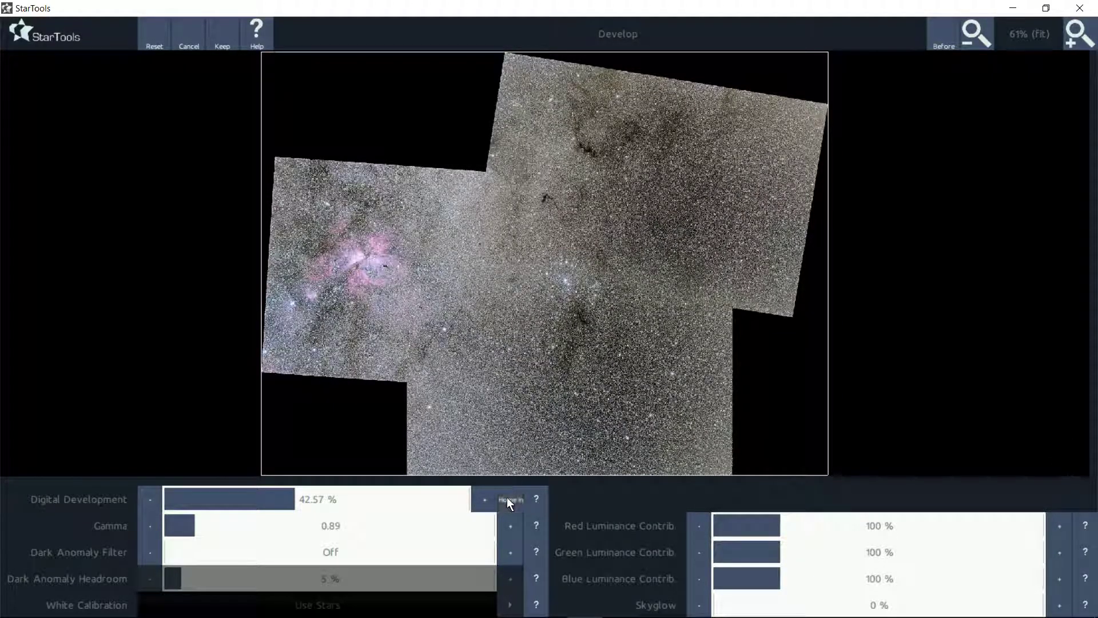
left_click(507, 496)
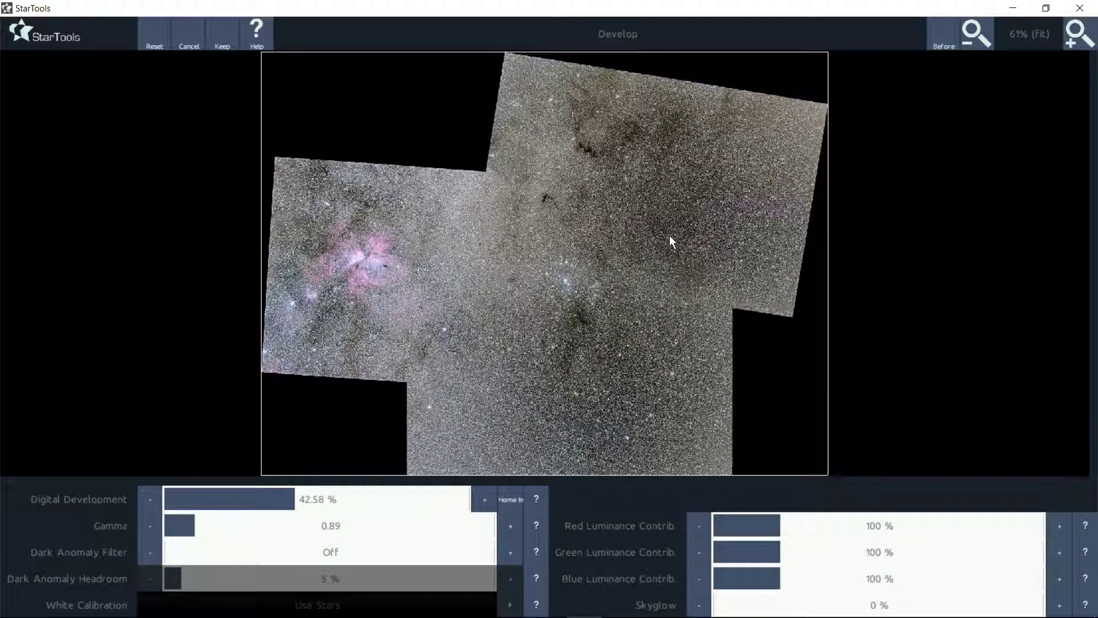
left_click(362, 498)
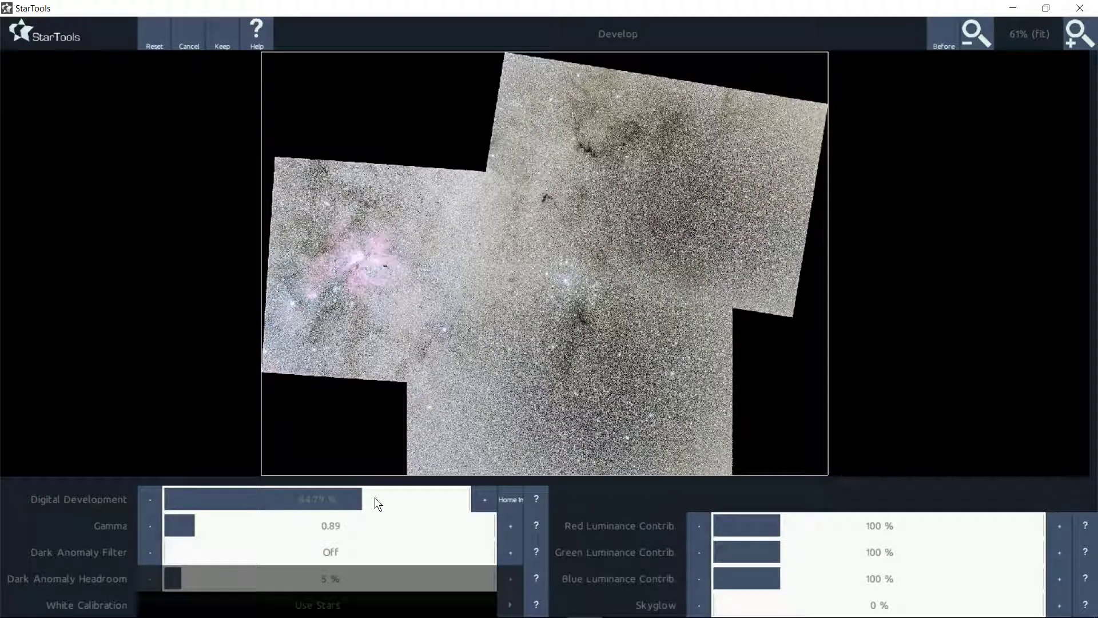
left_click(347, 500)
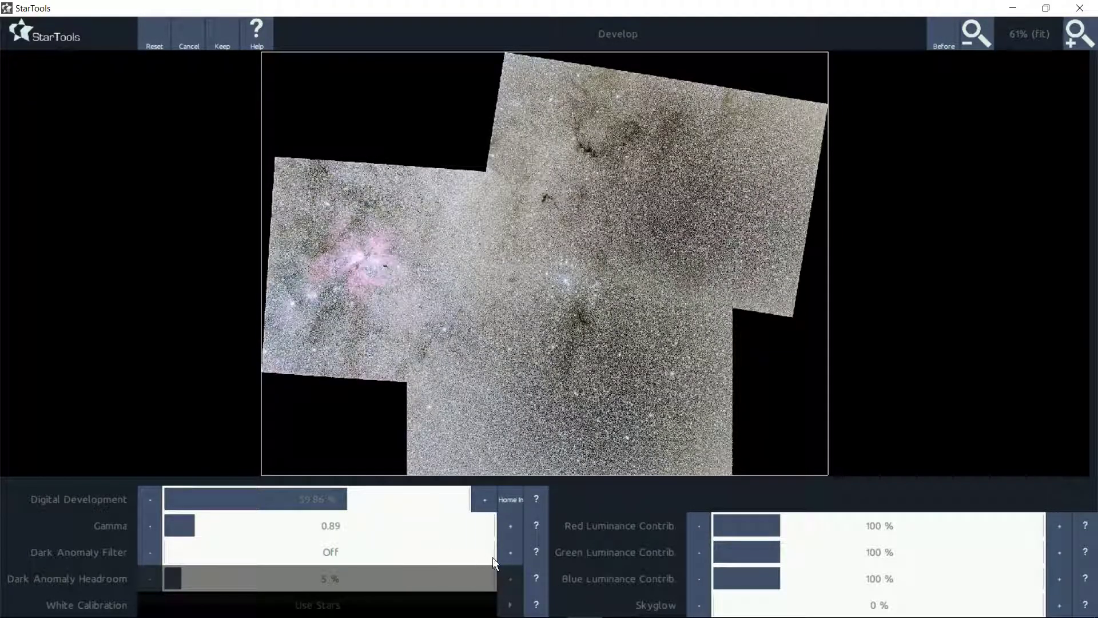
left_click(505, 498)
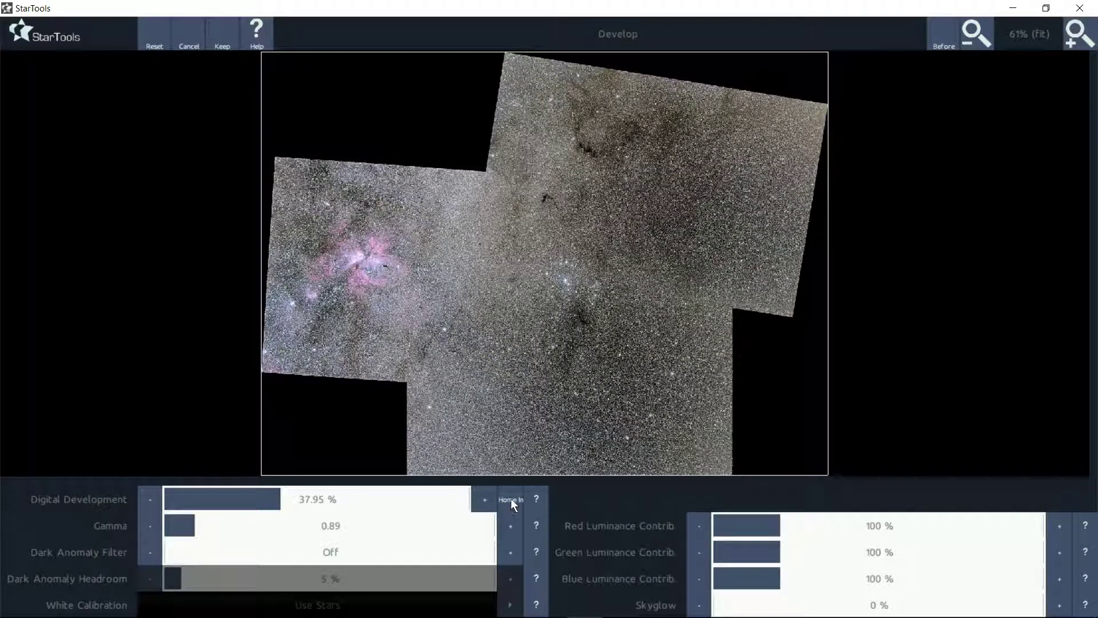
left_click(510, 499)
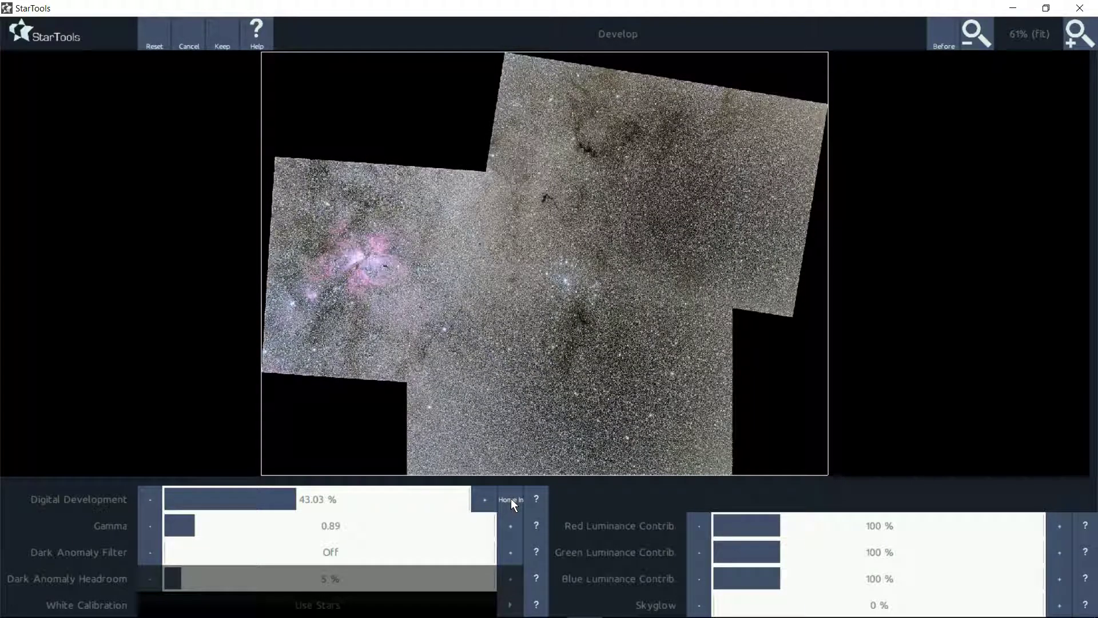
left_click(223, 40)
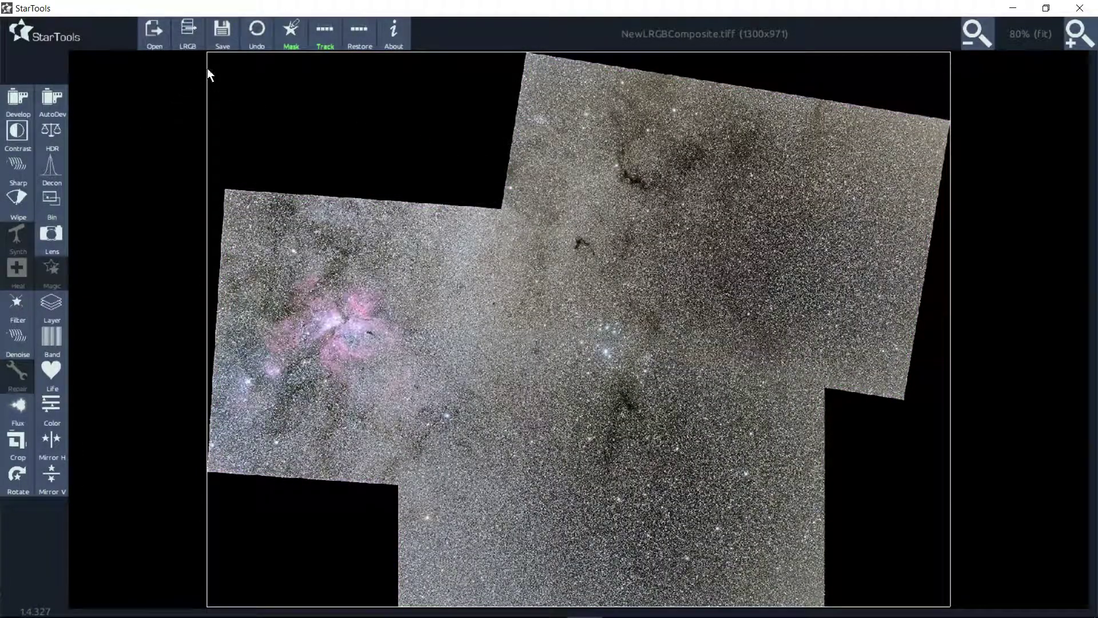
Step: Save the mask into the FITS folder as NewLRGBComposite_mask with a .tif ending, then keep it
left_click(289, 36)
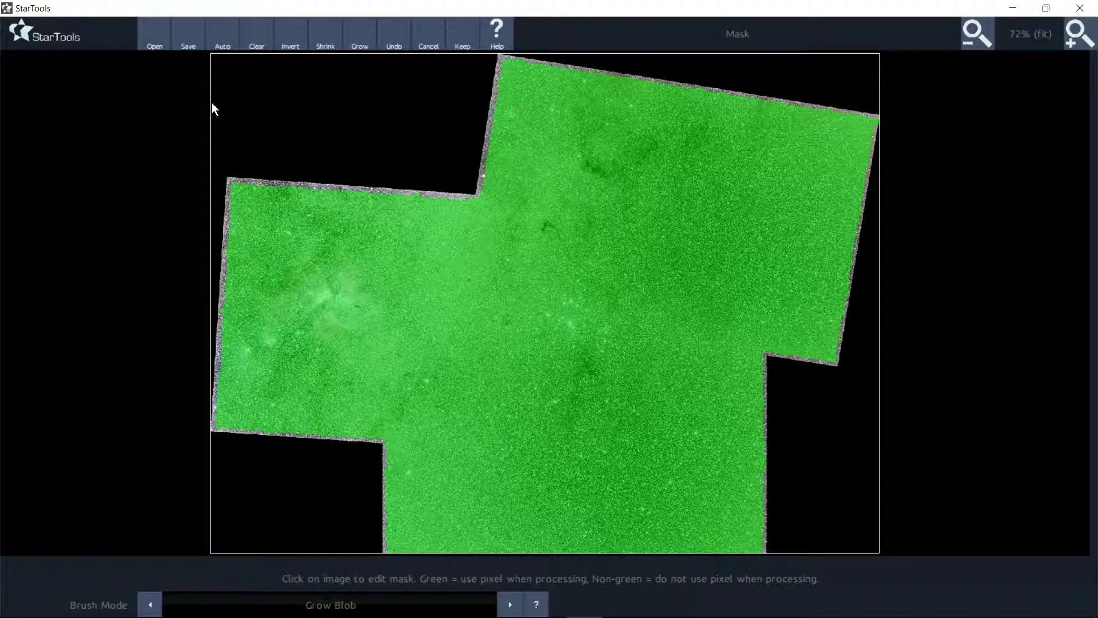
left_click(181, 35)
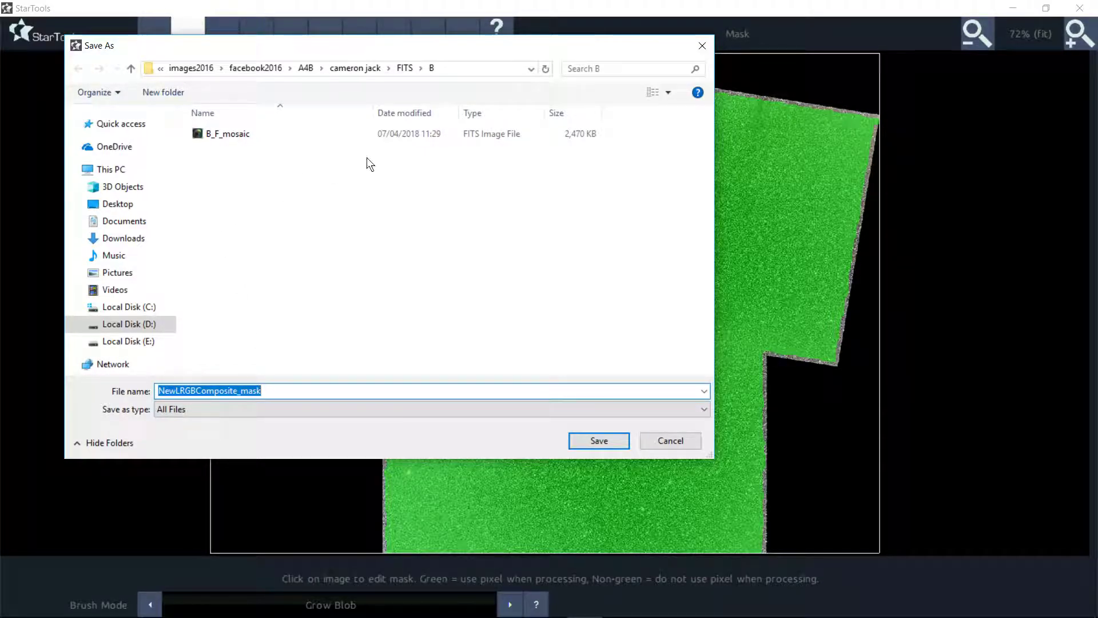
left_click(401, 68)
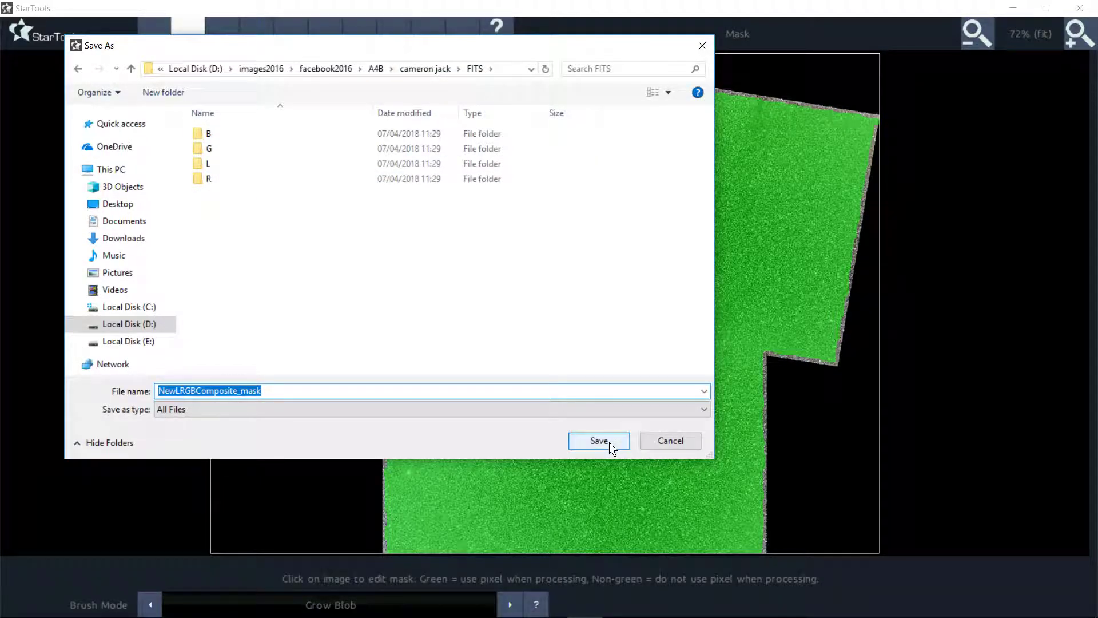
left_click(280, 391)
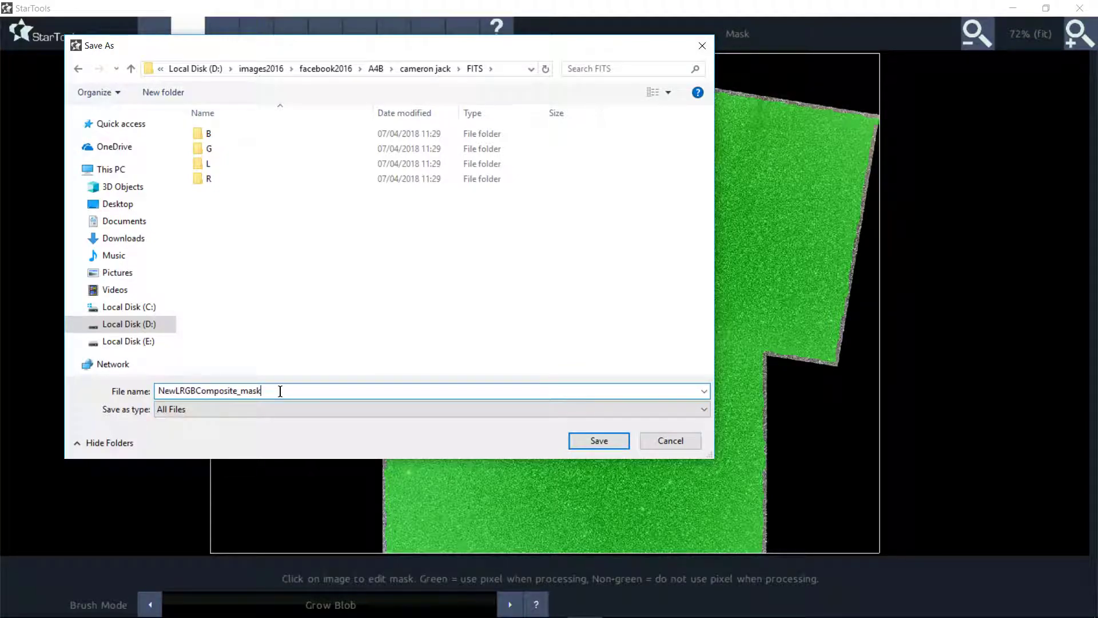
type(".tif")
left_click(602, 438)
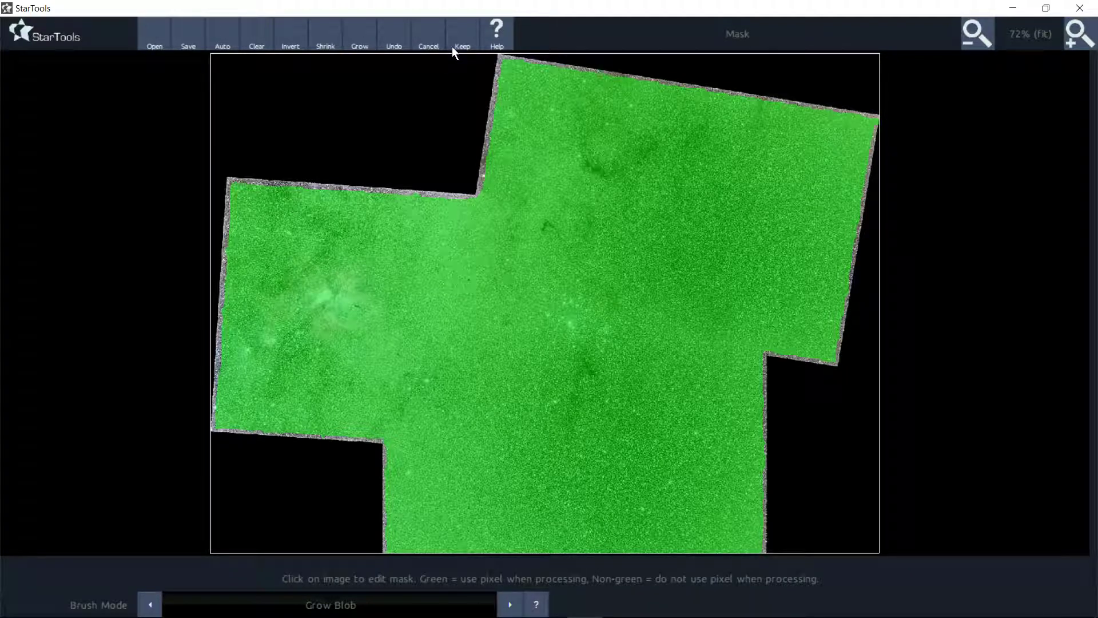
left_click(459, 39)
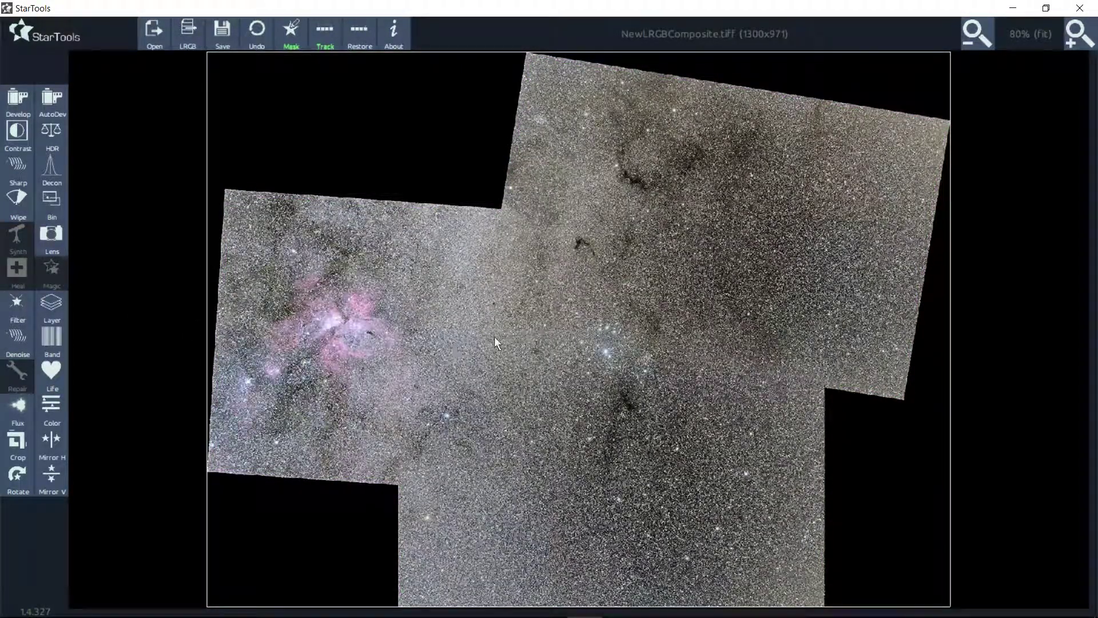
Step: In Color with the existing mask, set Saturation Amount 210% and Dark Saturation 8.10, then keep
left_click(50, 406)
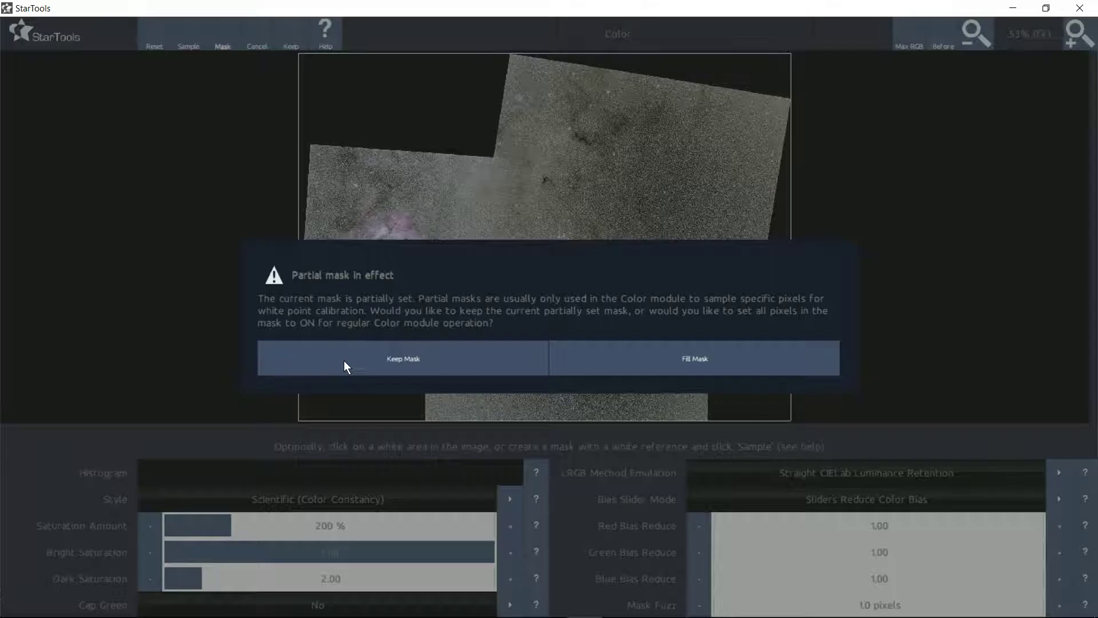
left_click(459, 354)
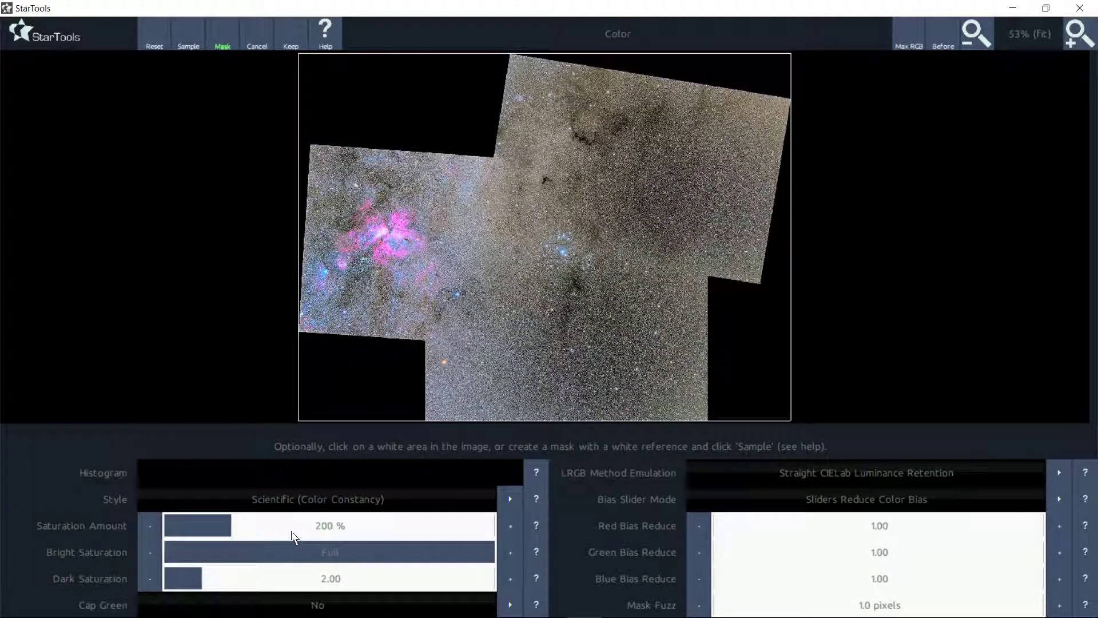
left_click(277, 520)
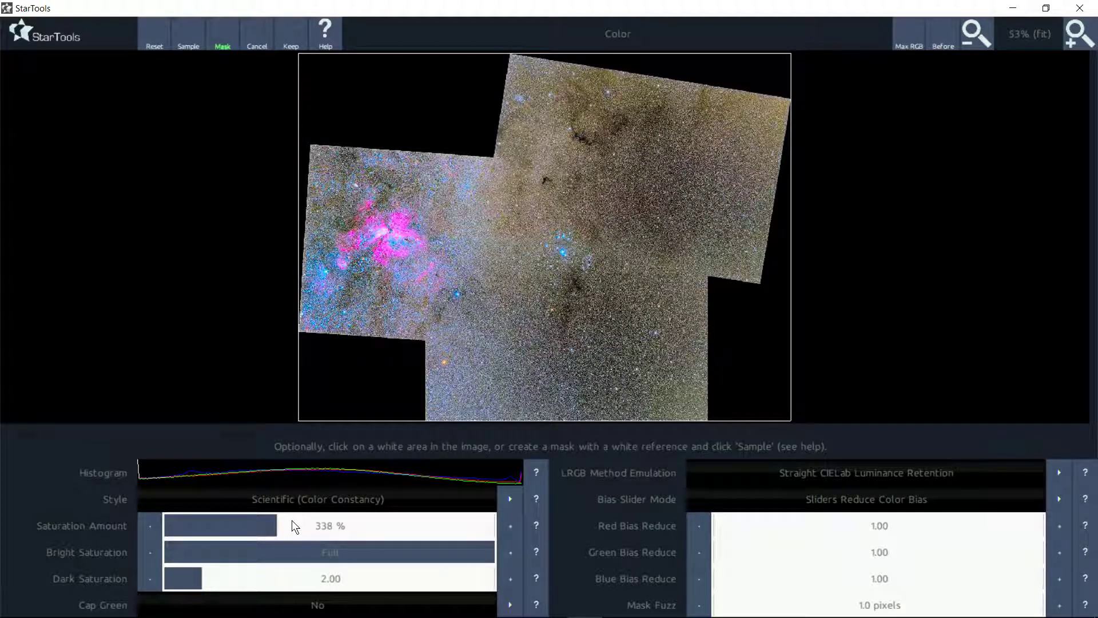
left_click_drag(292, 520, 265, 521)
left_click(258, 526)
left_click(250, 525)
left_click(248, 525)
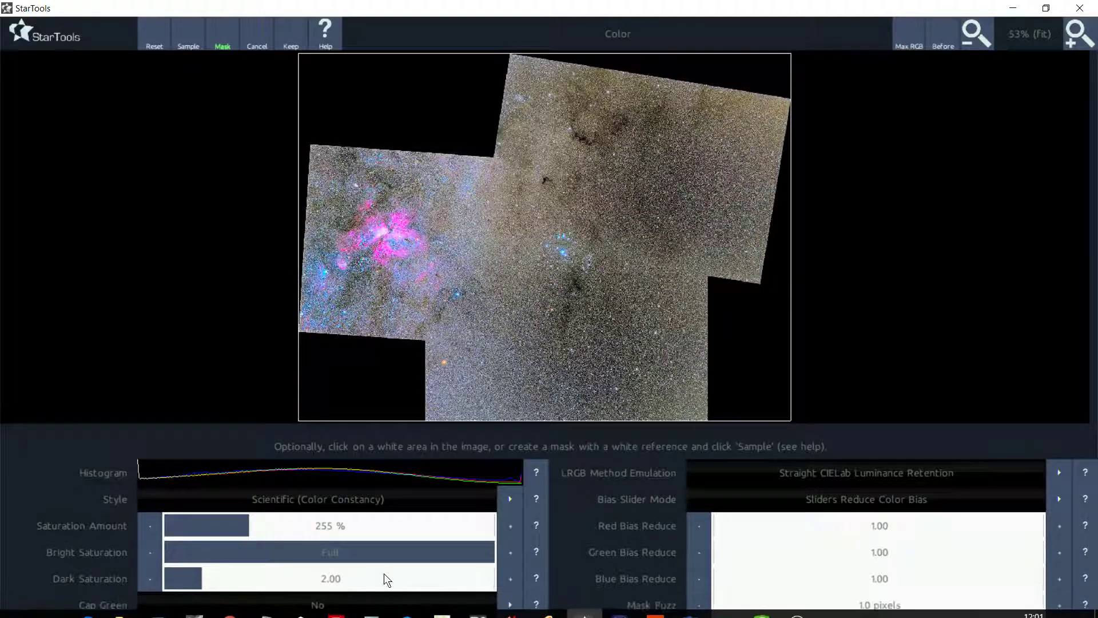
left_click(428, 578)
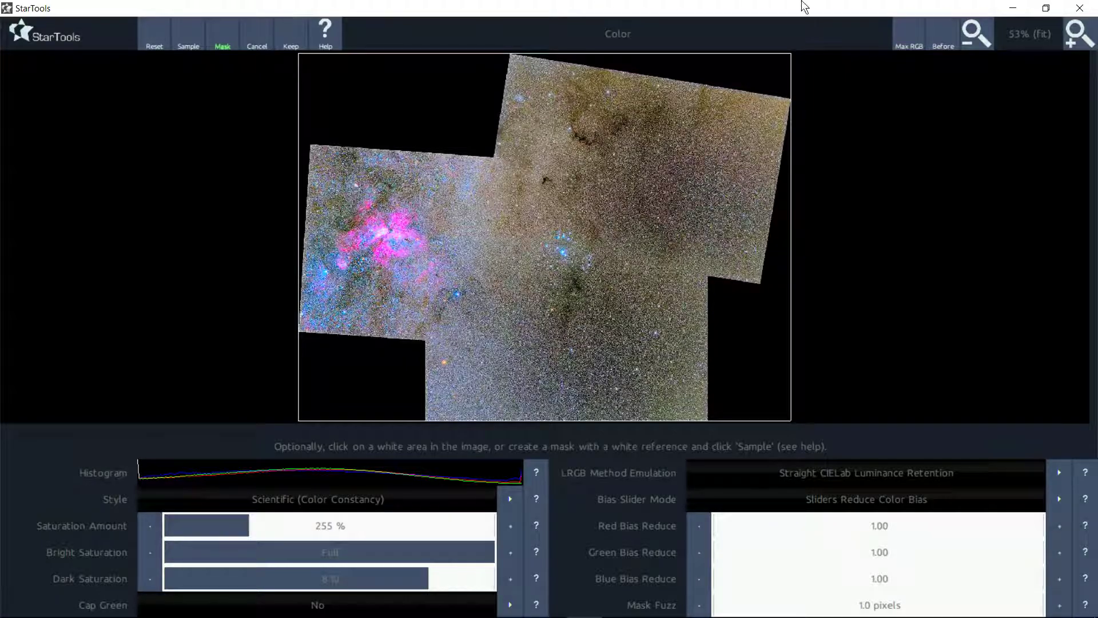
left_click_drag(943, 36, 946, 35)
mouse_move(232, 523)
left_mouse_down()
mouse_move(242, 519)
mouse_move(218, 524)
mouse_move(234, 520)
left_mouse_up()
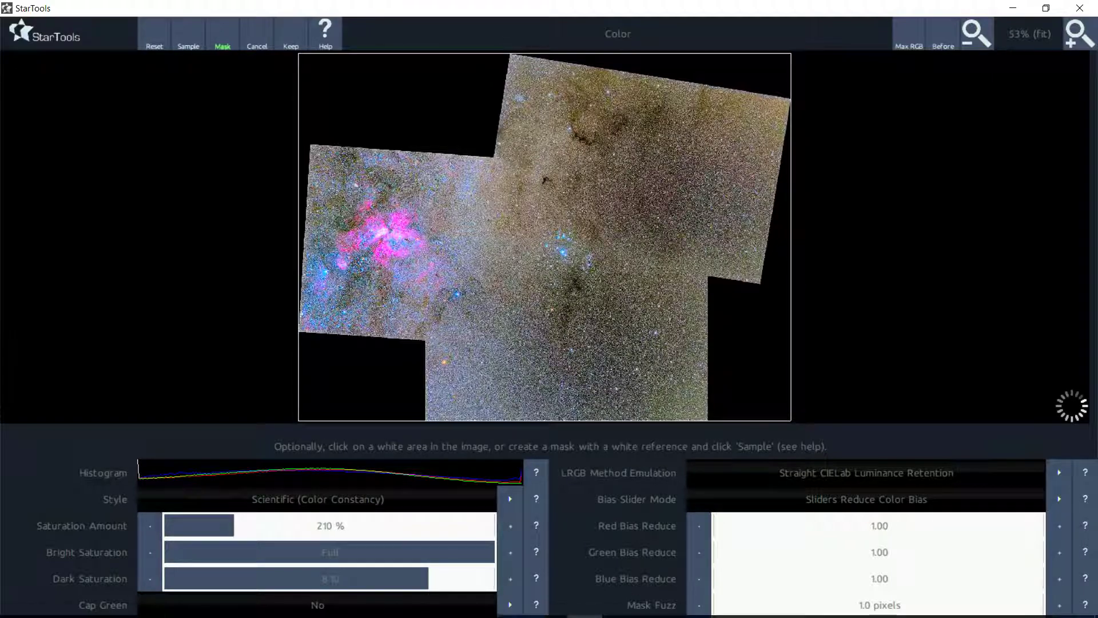
left_click(288, 31)
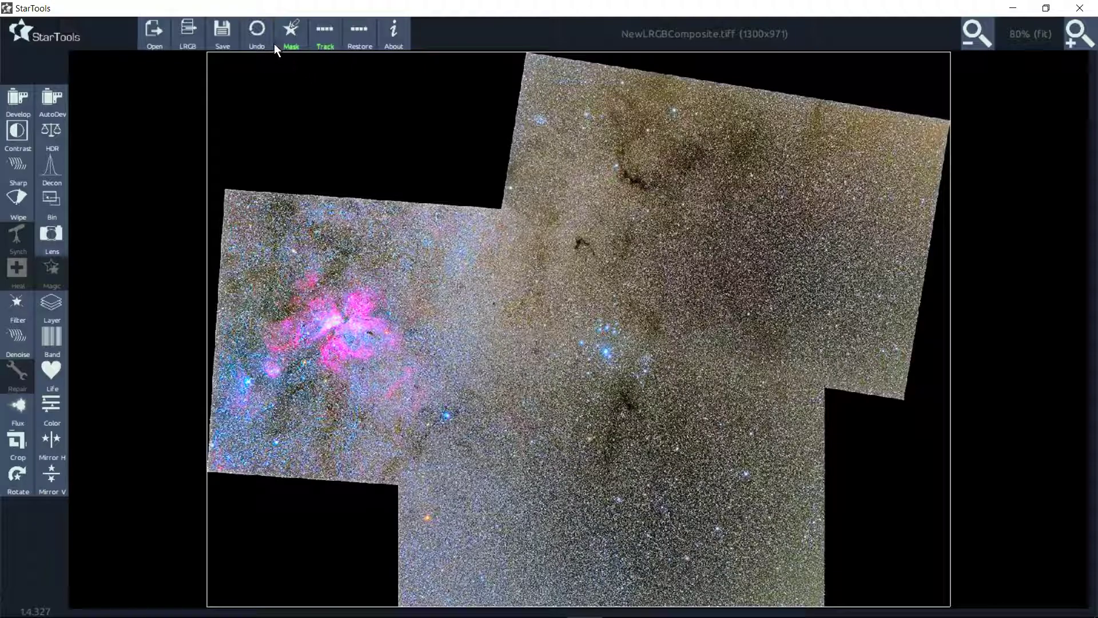
Step: Open the mask editor and clear the whole mask
left_click(287, 33)
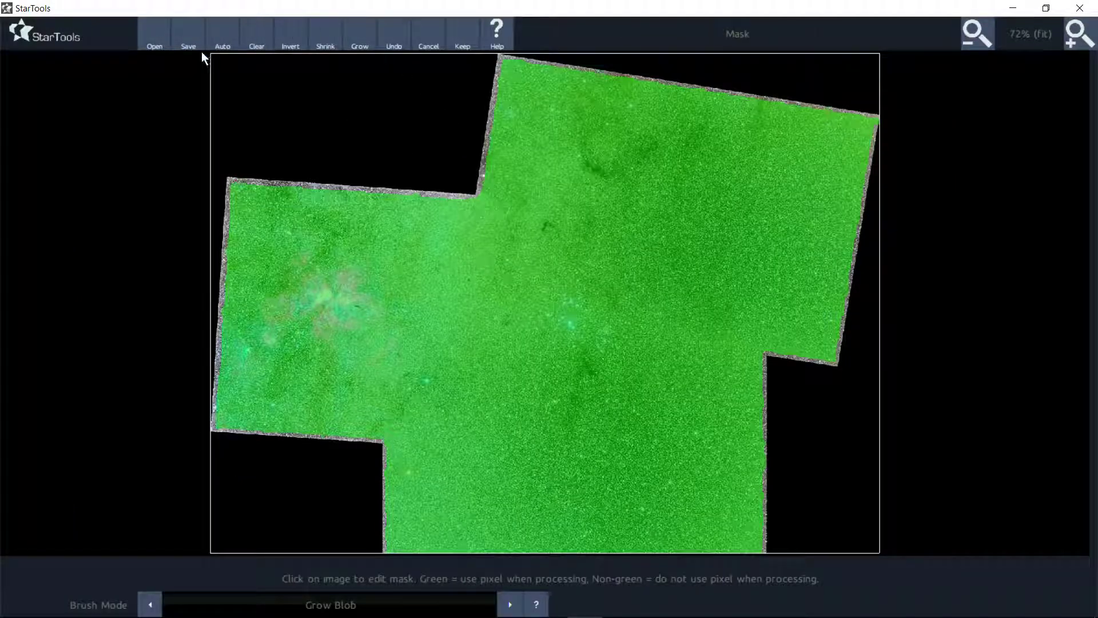
left_click(253, 39)
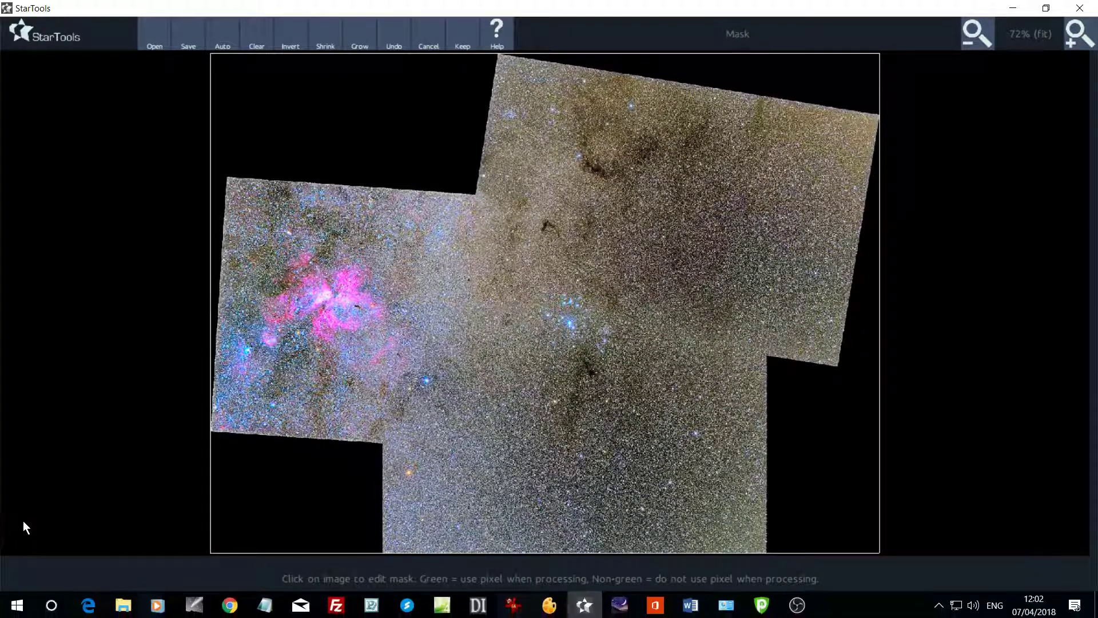
Step: Switch the brush to Lasso and outline regions around the pink nebula and blue star cluster
left_click(293, 607)
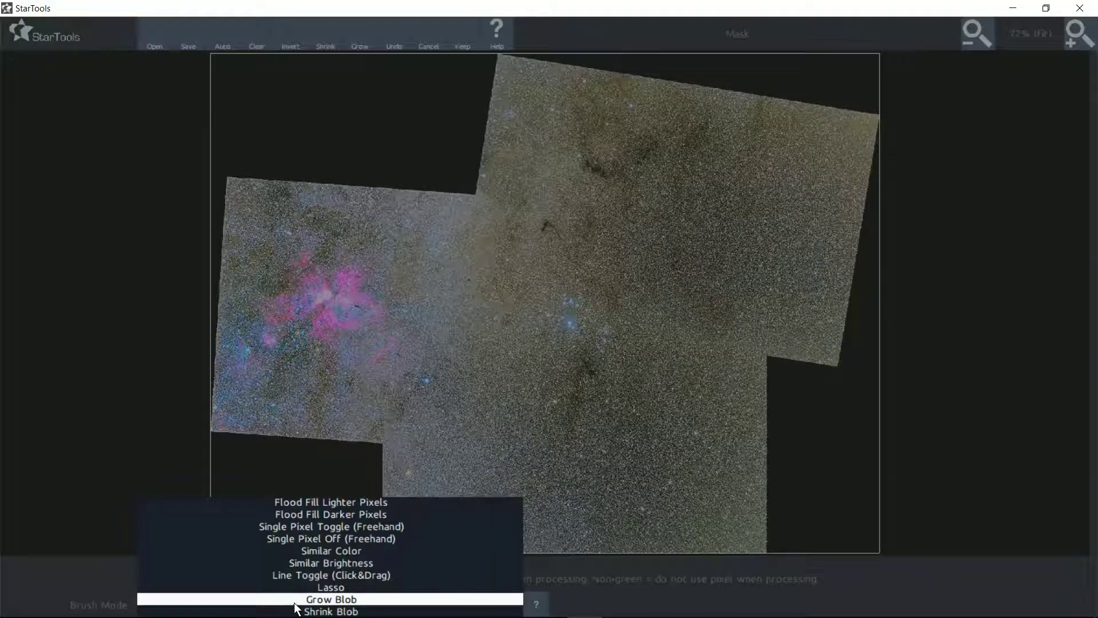
left_click(343, 587)
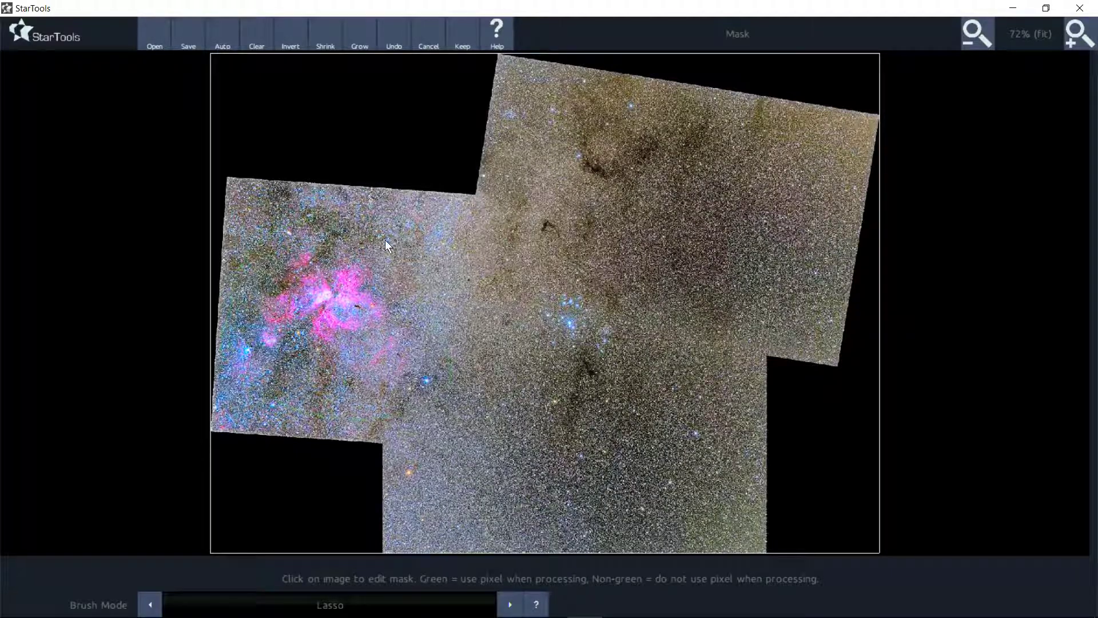
left_click(297, 222)
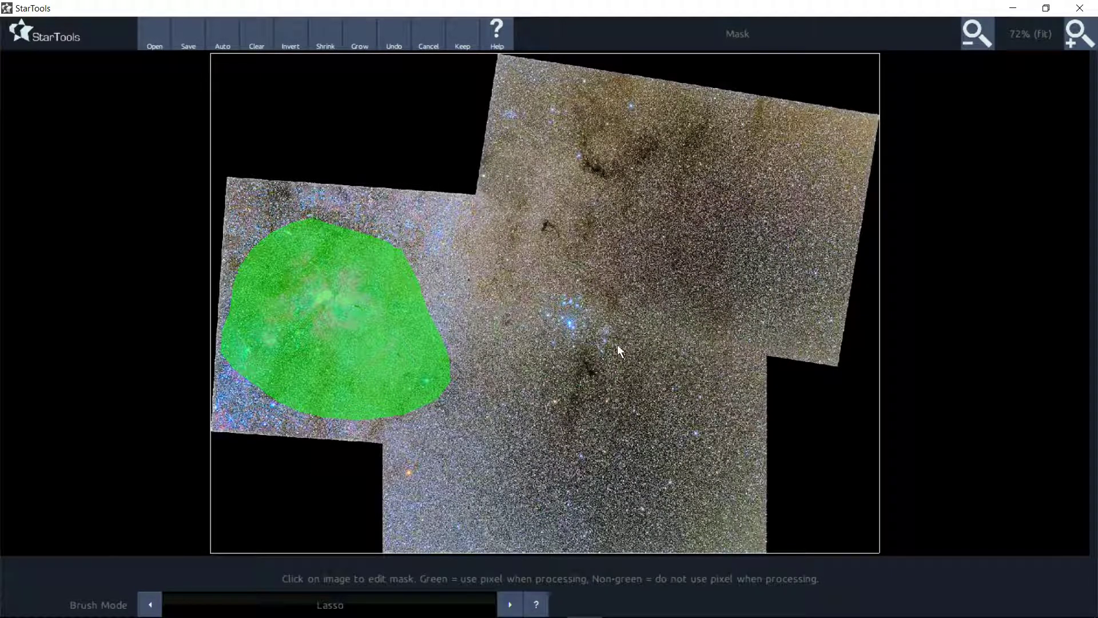
mouse_move(616, 345)
left_mouse_down()
mouse_move(574, 264)
mouse_move(554, 267)
mouse_move(497, 335)
left_mouse_up()
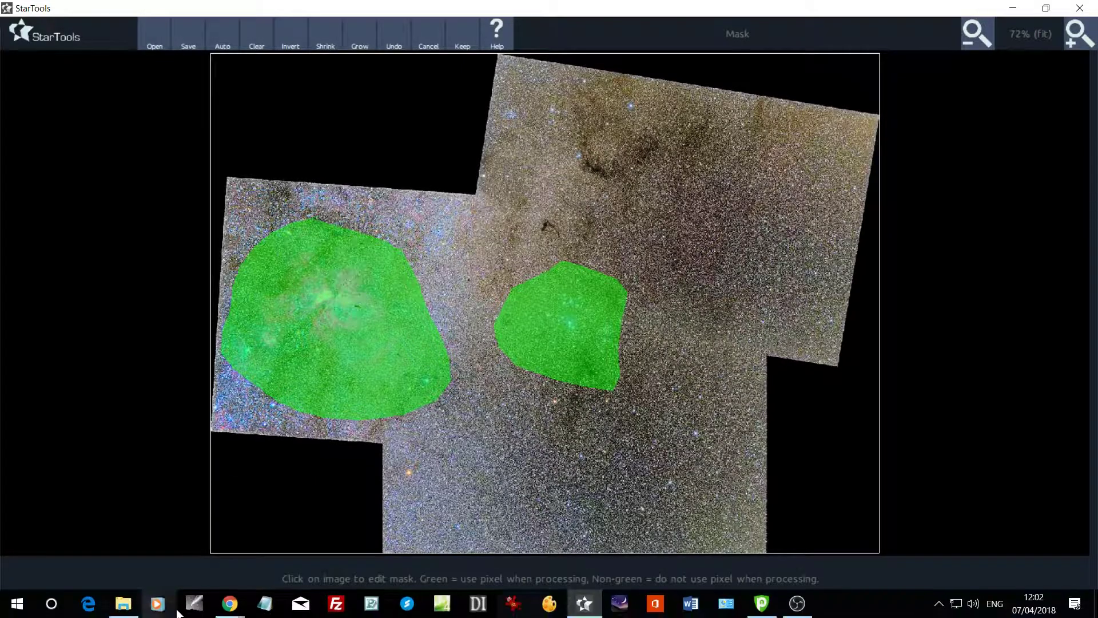
Step: Grow the nebula mask region and shrink the star-cluster region three times
left_click(303, 604)
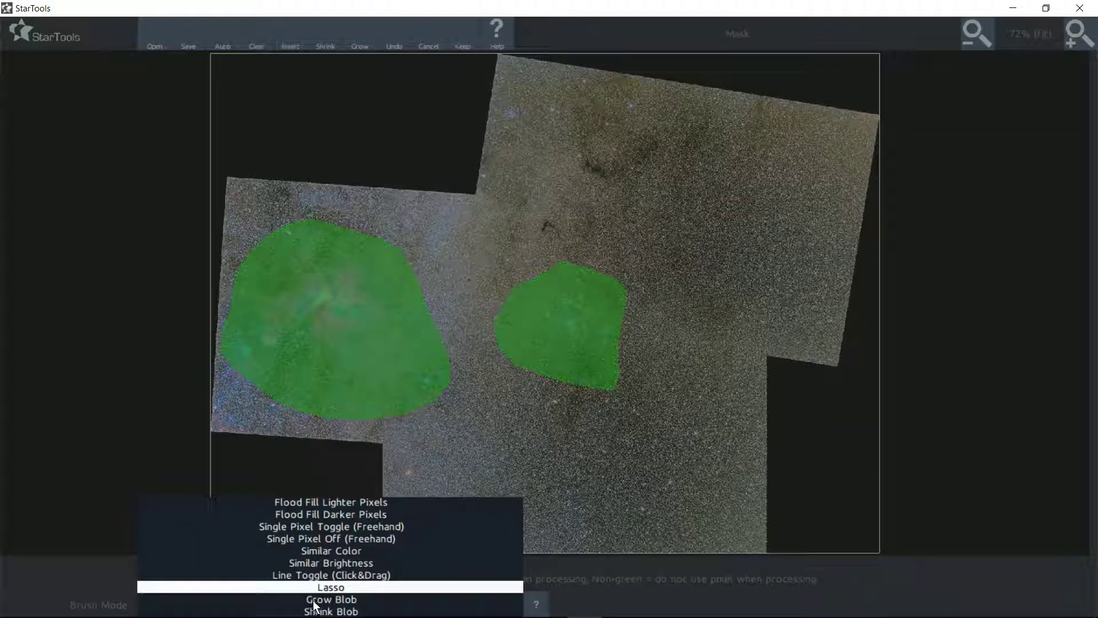
left_click(306, 599)
left_click(314, 316)
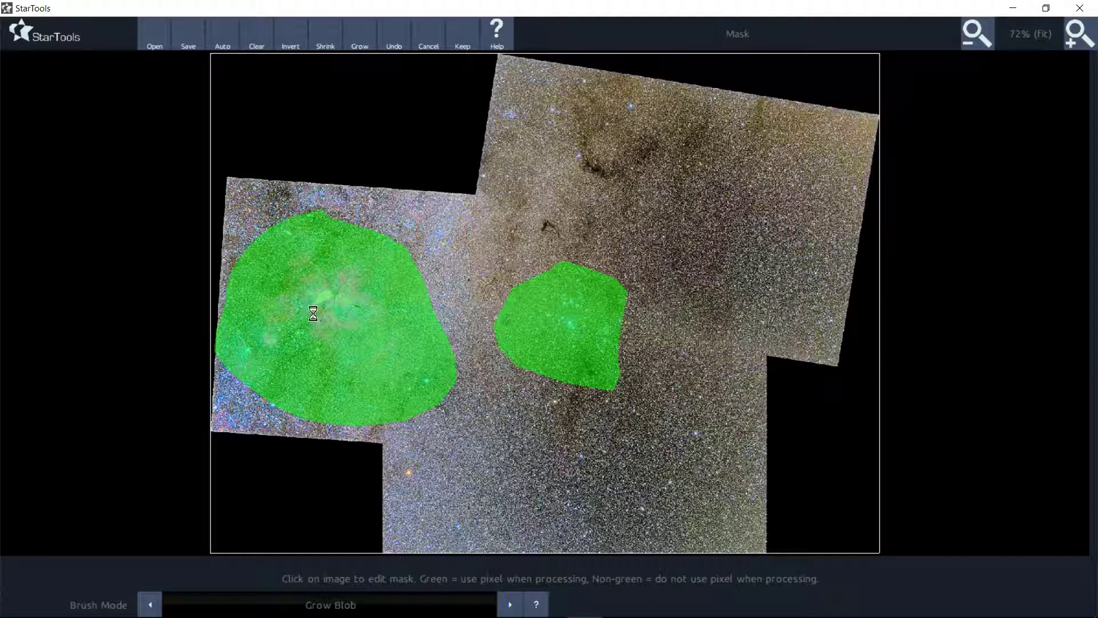
left_click(294, 604)
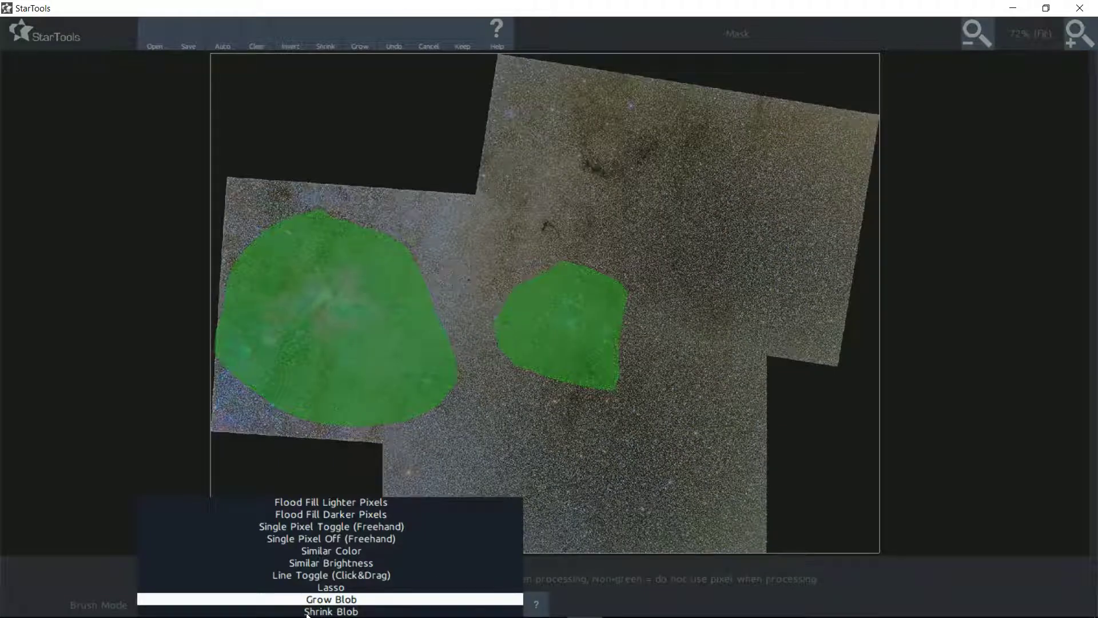
left_click(298, 611)
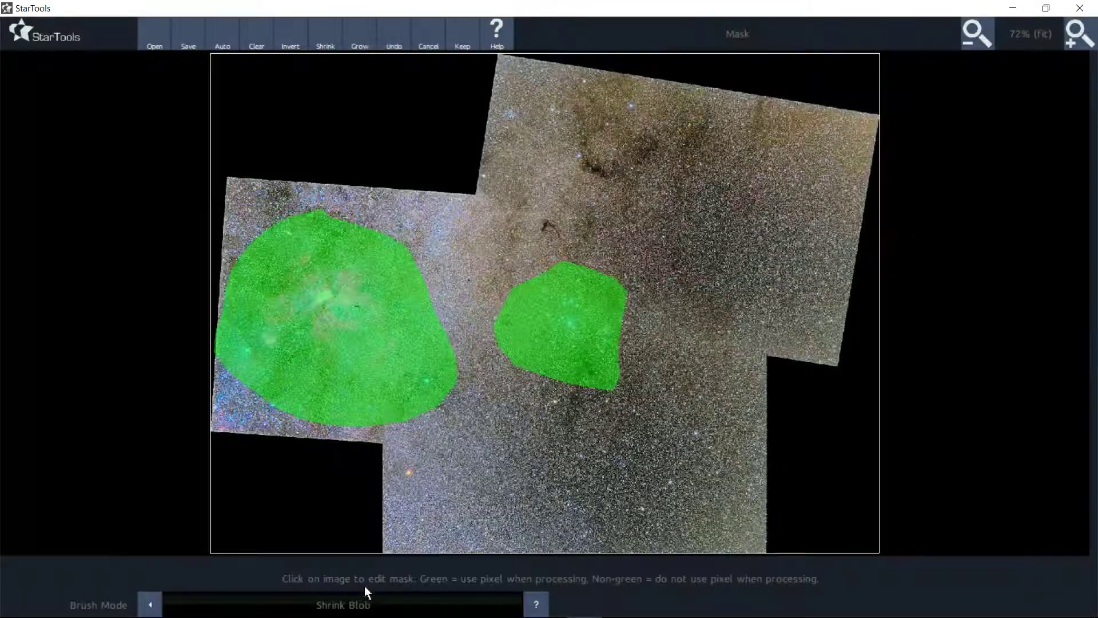
left_click(562, 314)
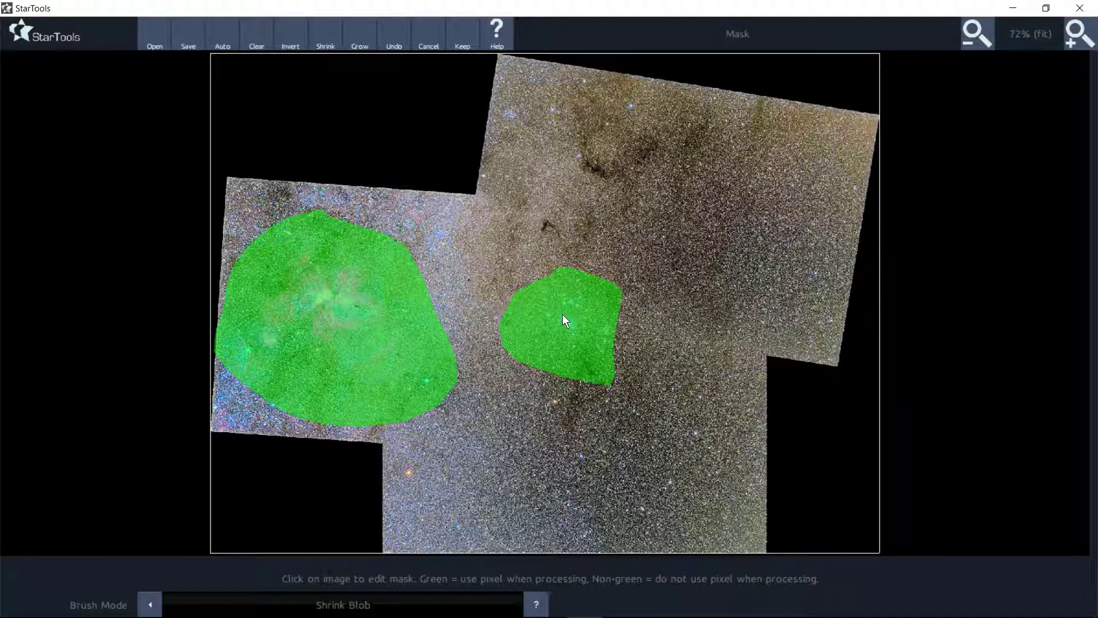
left_click(562, 314)
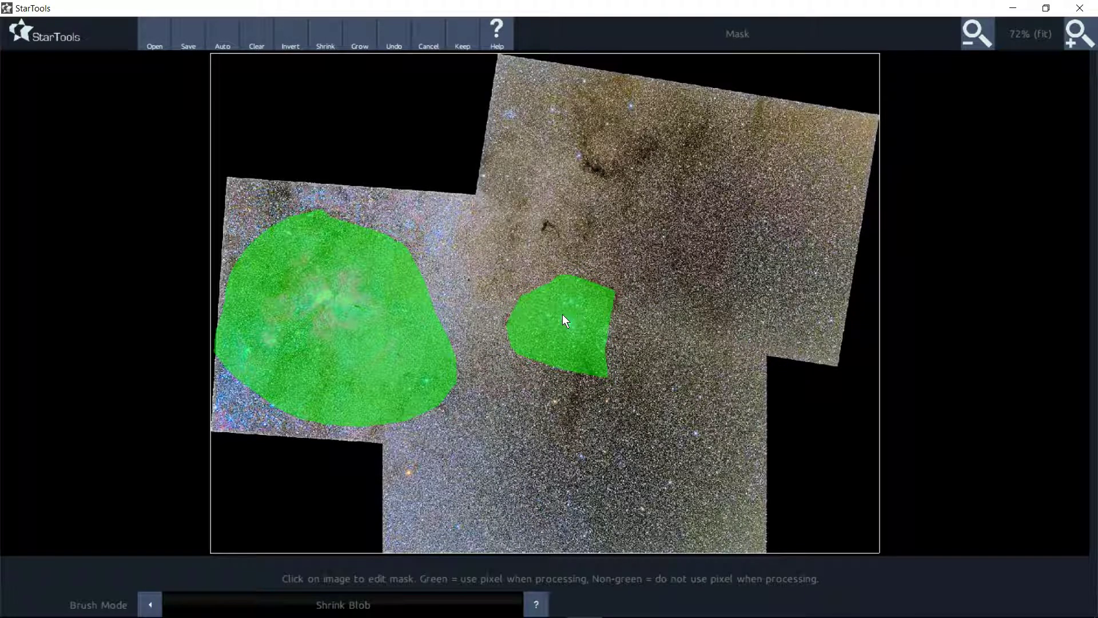
left_click(562, 315)
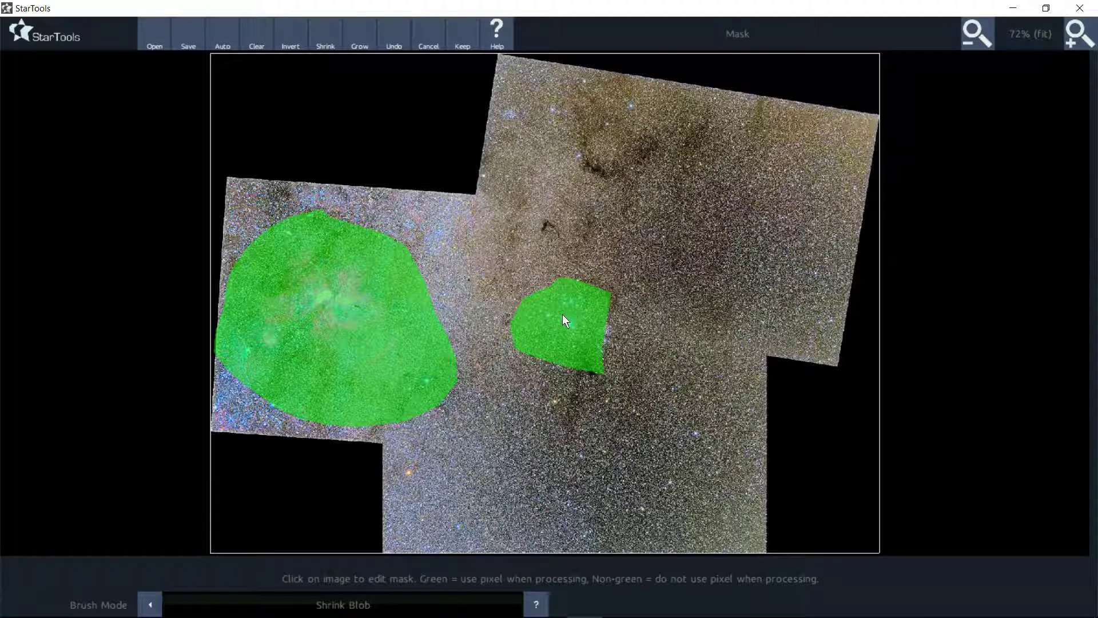
Step: Set the brush mode back to Lasso
mouse_move(155, 612)
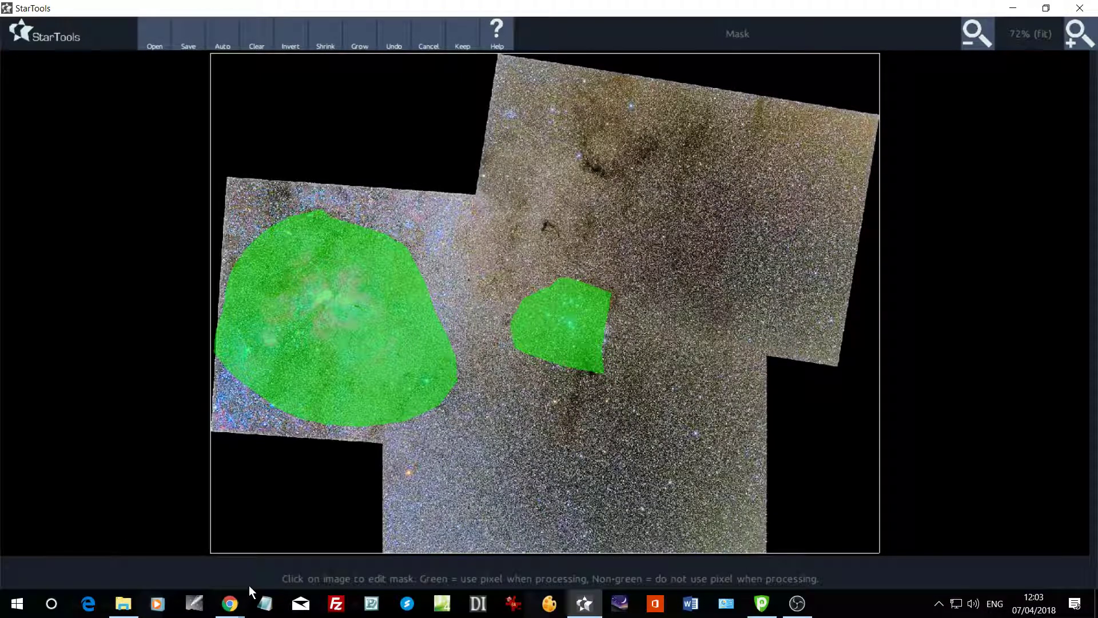
left_click(273, 604)
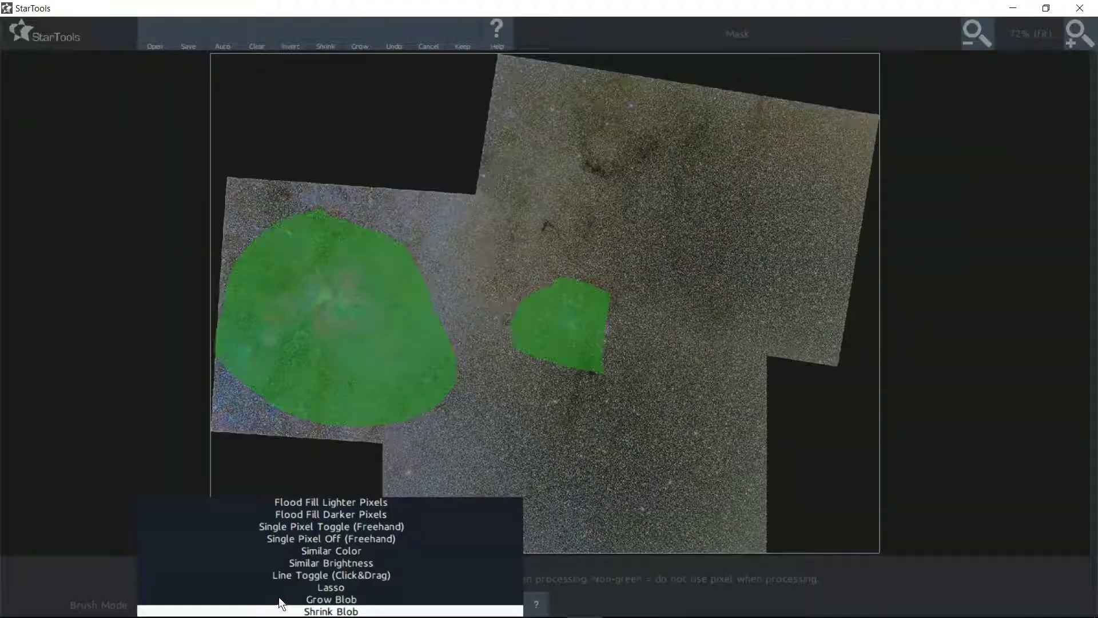
left_click(339, 587)
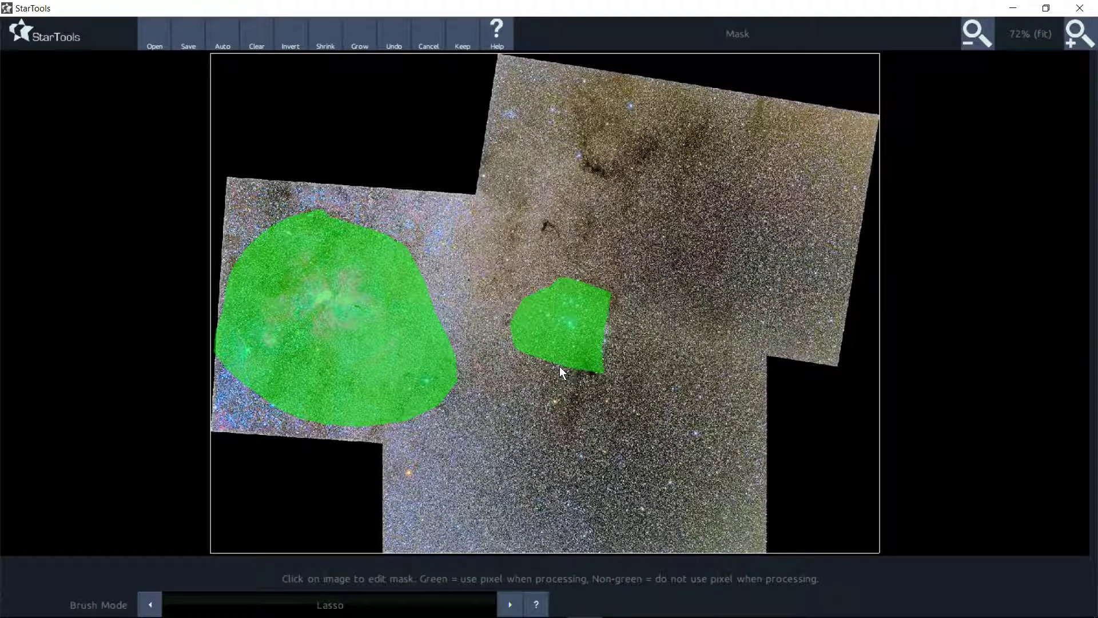
Step: Lasso away the small blob and outline a new, rounder region around the central stars
left_click_drag(559, 366, 533, 358)
mouse_move(516, 287)
left_mouse_down()
mouse_move(587, 271)
mouse_move(591, 301)
left_mouse_up()
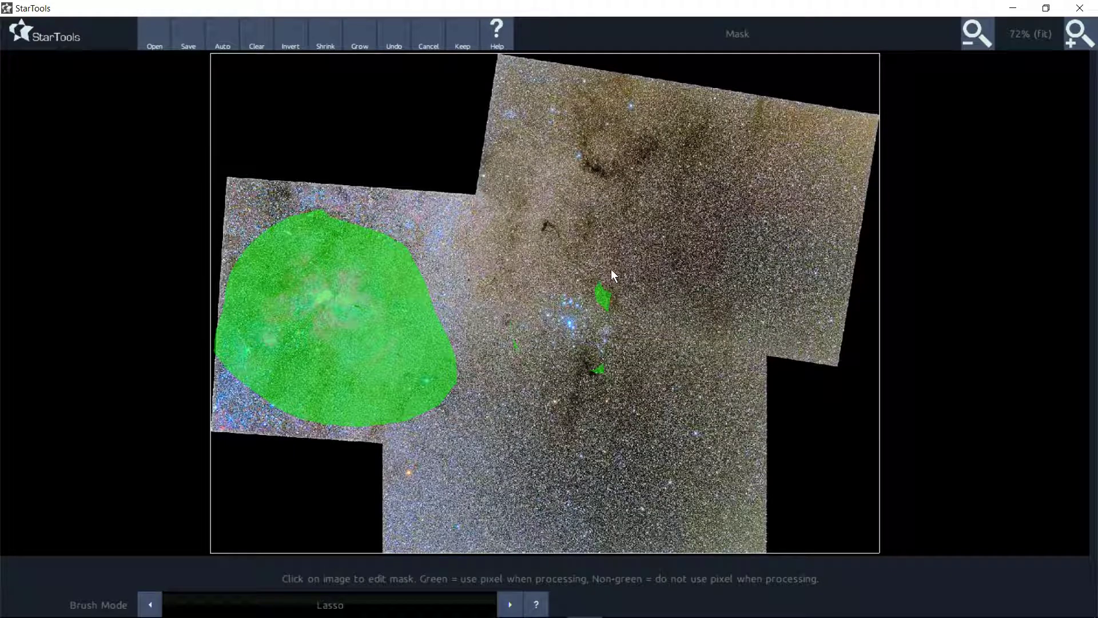
mouse_move(561, 269)
left_mouse_down()
mouse_move(505, 315)
mouse_move(523, 350)
left_mouse_up()
mouse_move(626, 283)
left_mouse_down()
mouse_move(605, 267)
mouse_move(573, 270)
left_mouse_up()
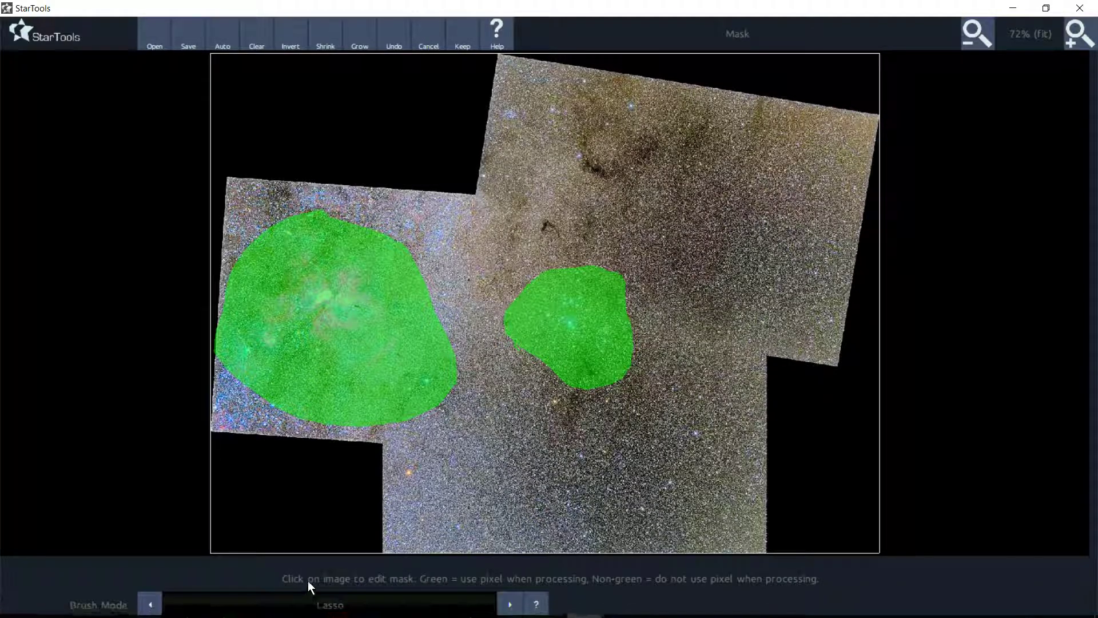
left_click(326, 606)
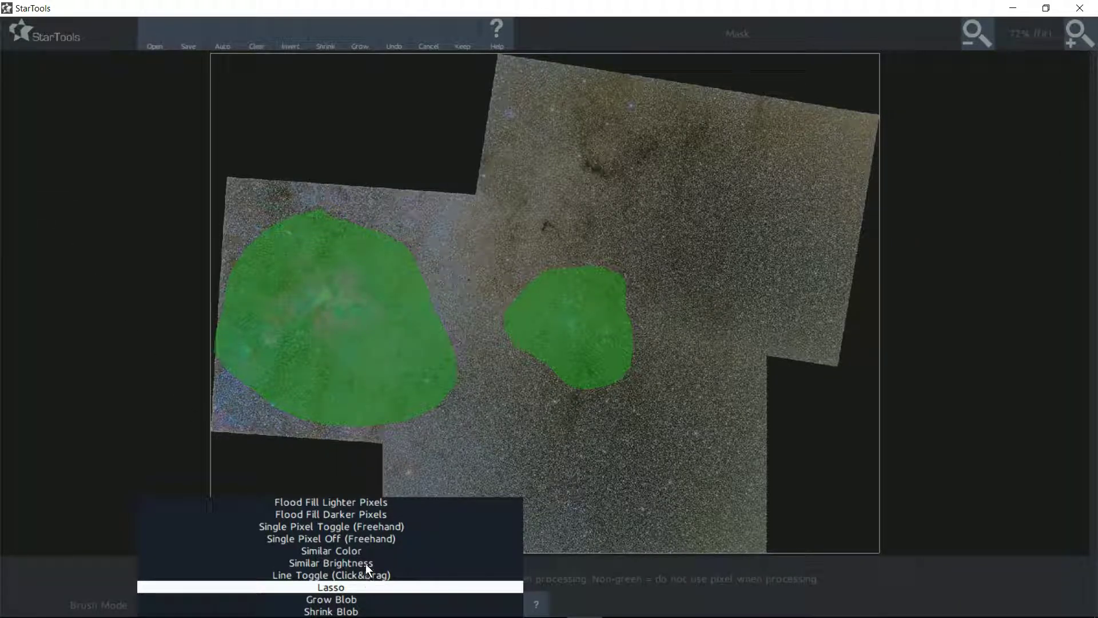
Step: Set the brush to Similar Color and clear the existing lasso blobs
left_click(359, 550)
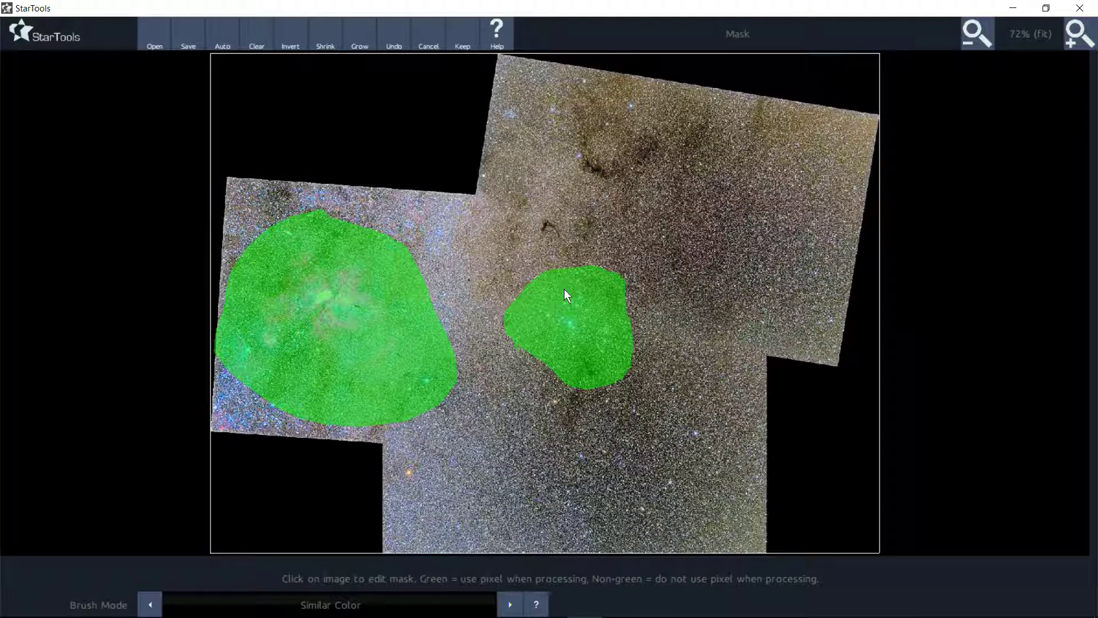
left_click(606, 314)
left_click(364, 318)
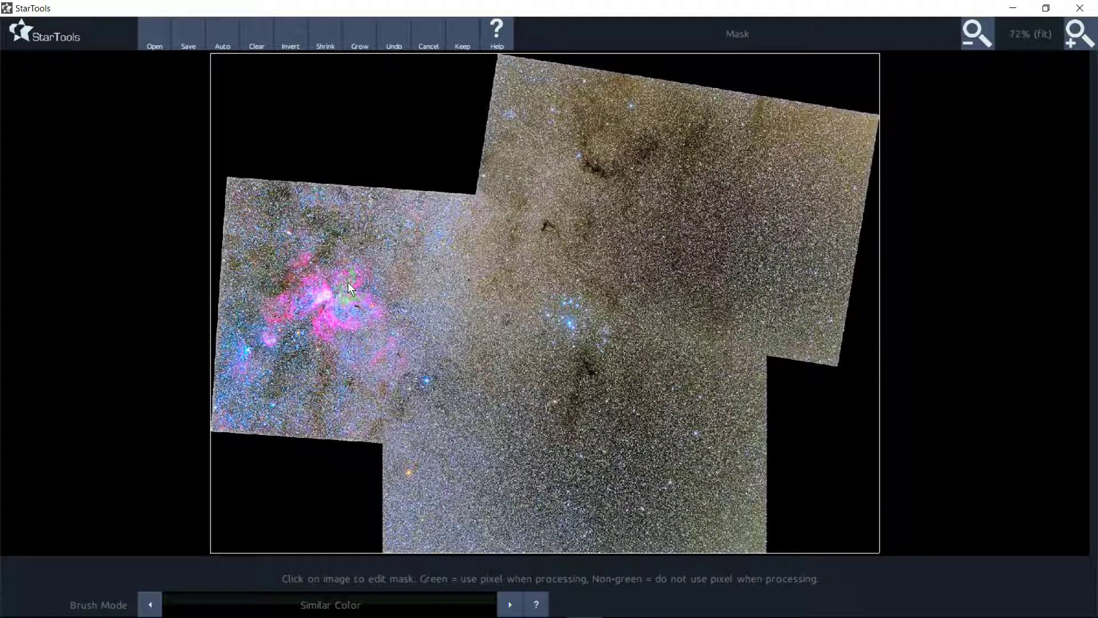
Step: Mask similar-coloured pixels around the pink nebula core, undoing the over-large spread
left_click(321, 289)
left_click(300, 276)
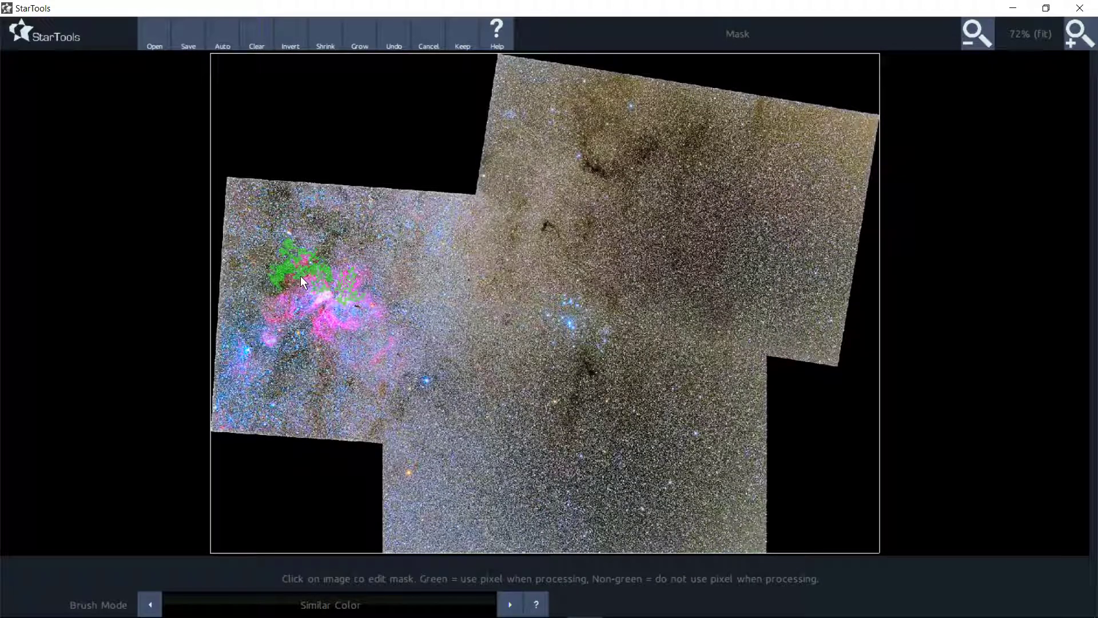
left_click(279, 313)
left_click(324, 321)
left_click(282, 310)
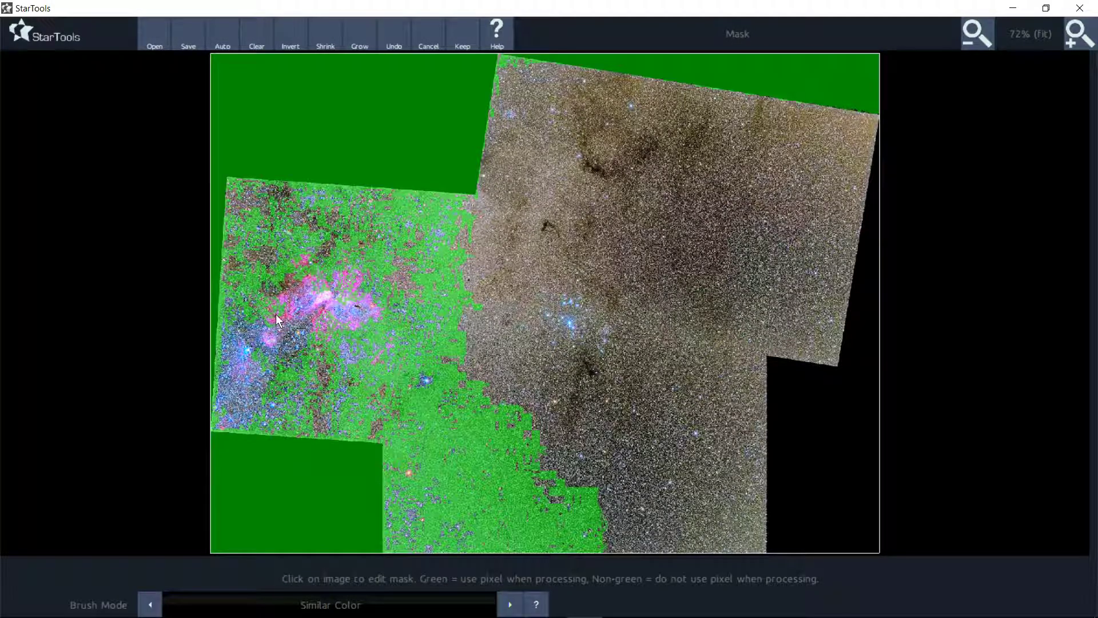
left_click(394, 35)
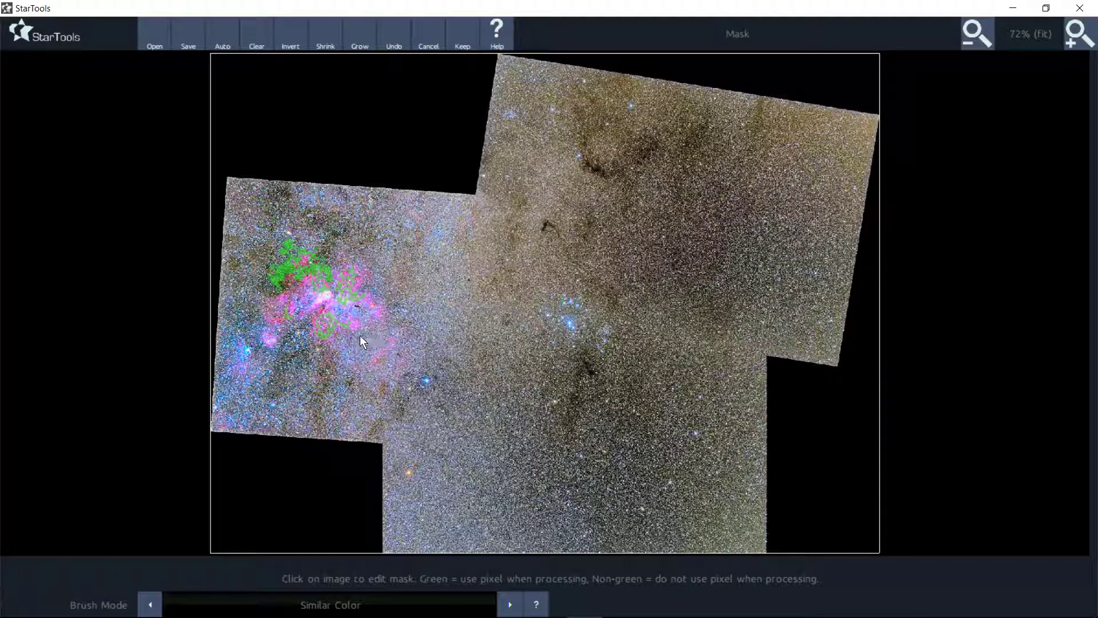
Step: Add another nebula patch, grow the mask, and enlarge the left blob with Grow Blob
left_click(395, 346)
left_click(359, 38)
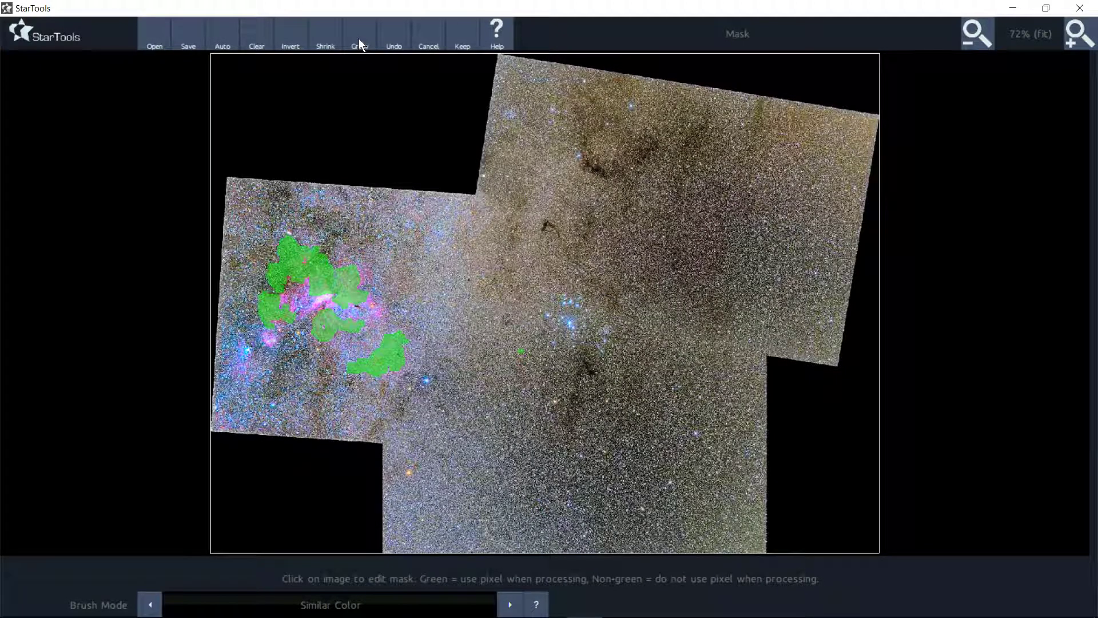
left_click(326, 605)
left_click(326, 596)
left_click(277, 306)
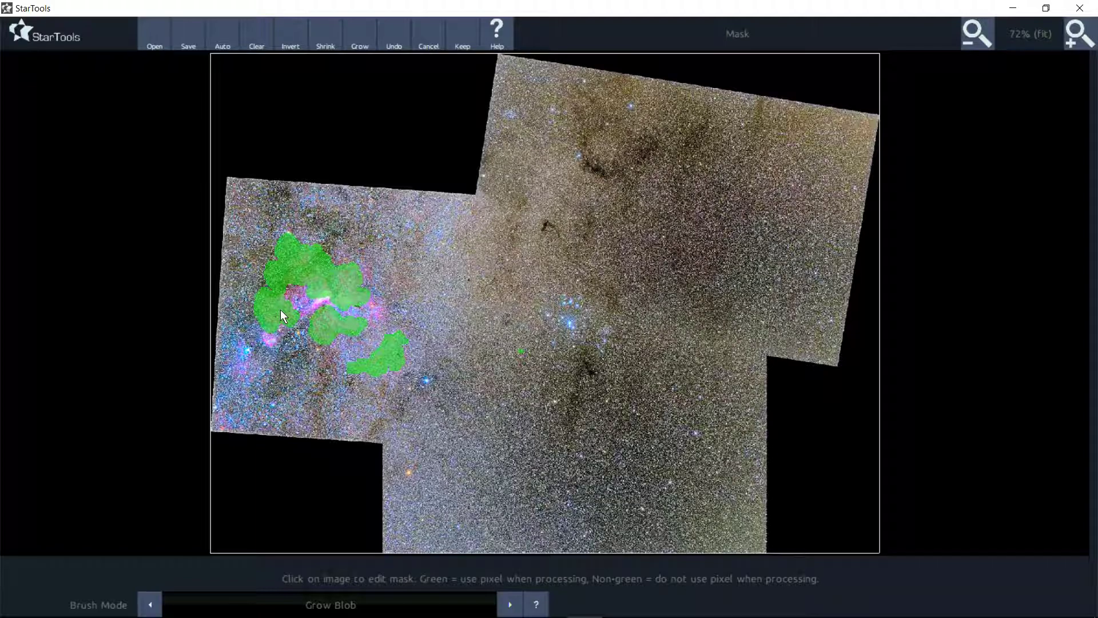
left_click(373, 606)
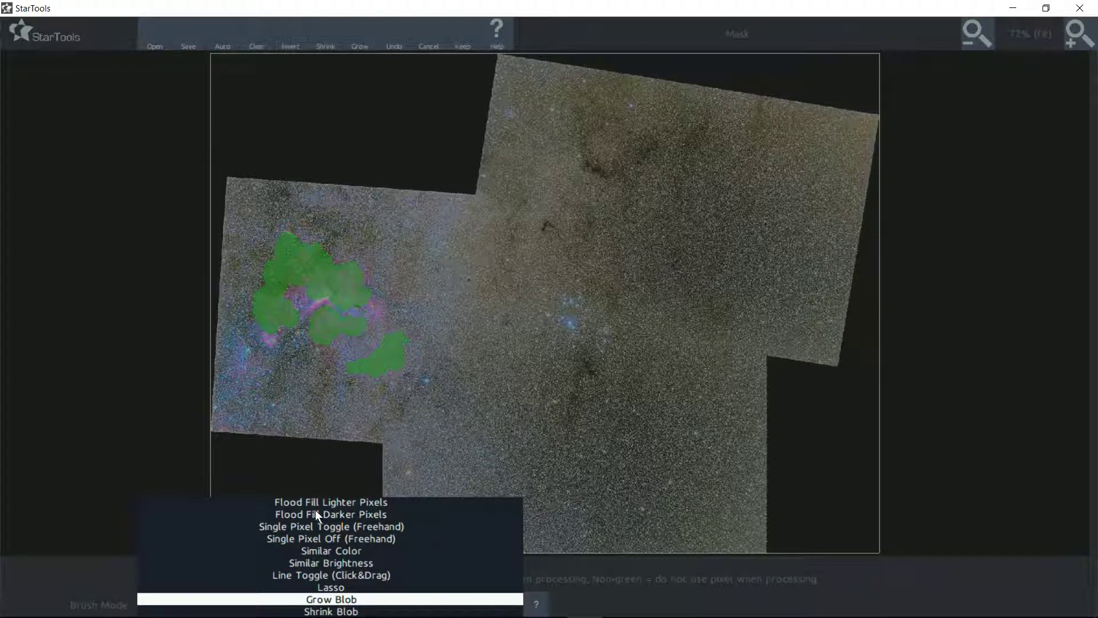
left_click(338, 551)
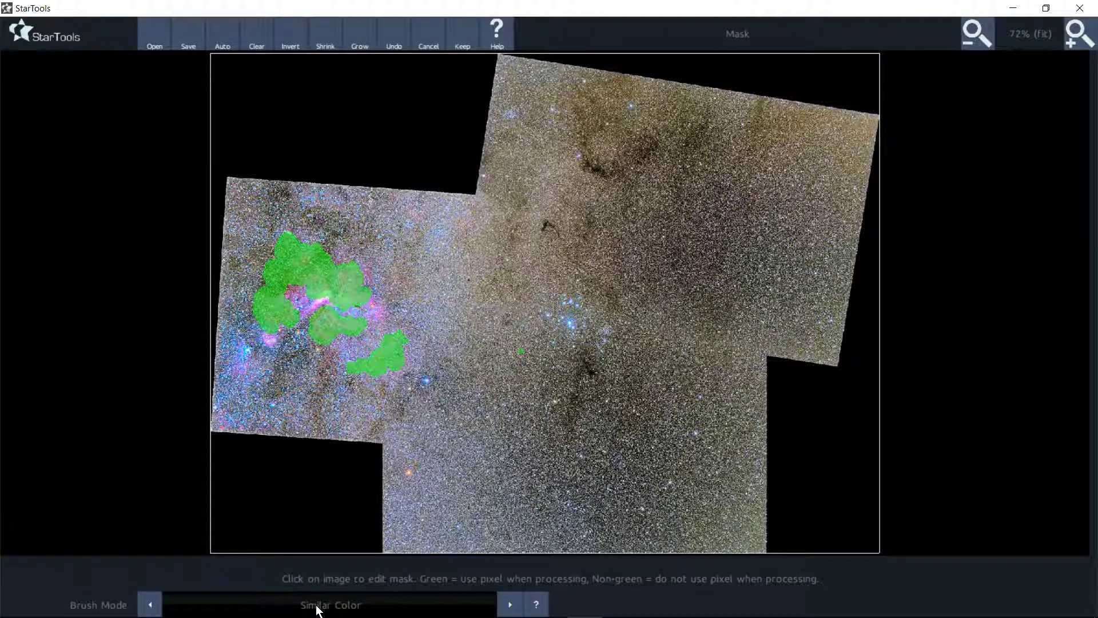
Step: Set the brush to Single Pixel Toggle (Freehand) and, at 200% zoom, toggle a central cluster star into the mask
left_click(318, 605)
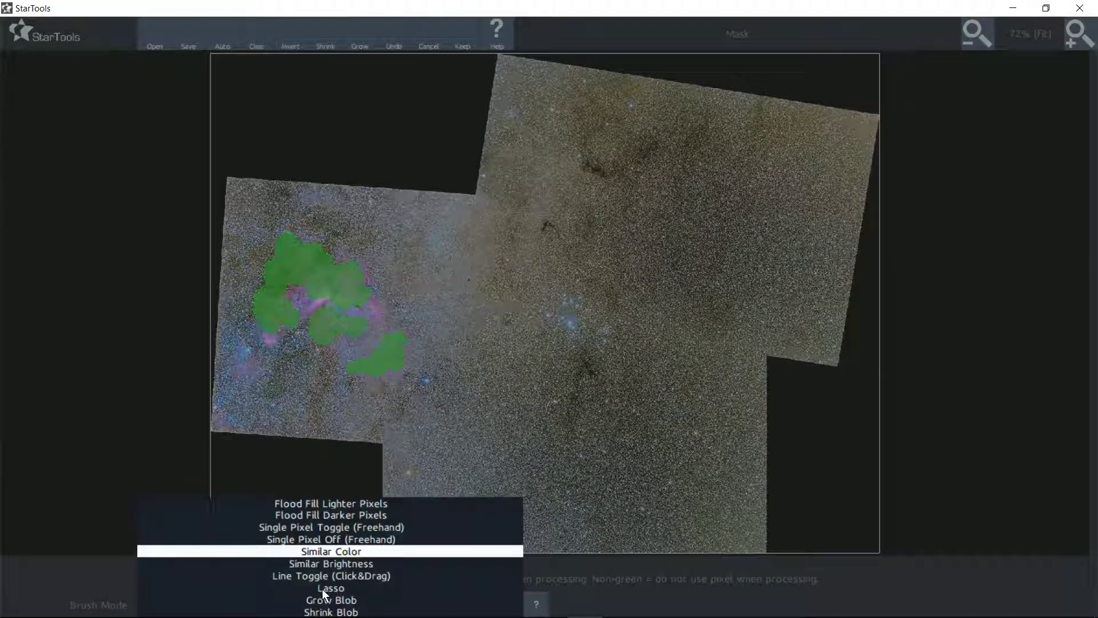
left_click(318, 525)
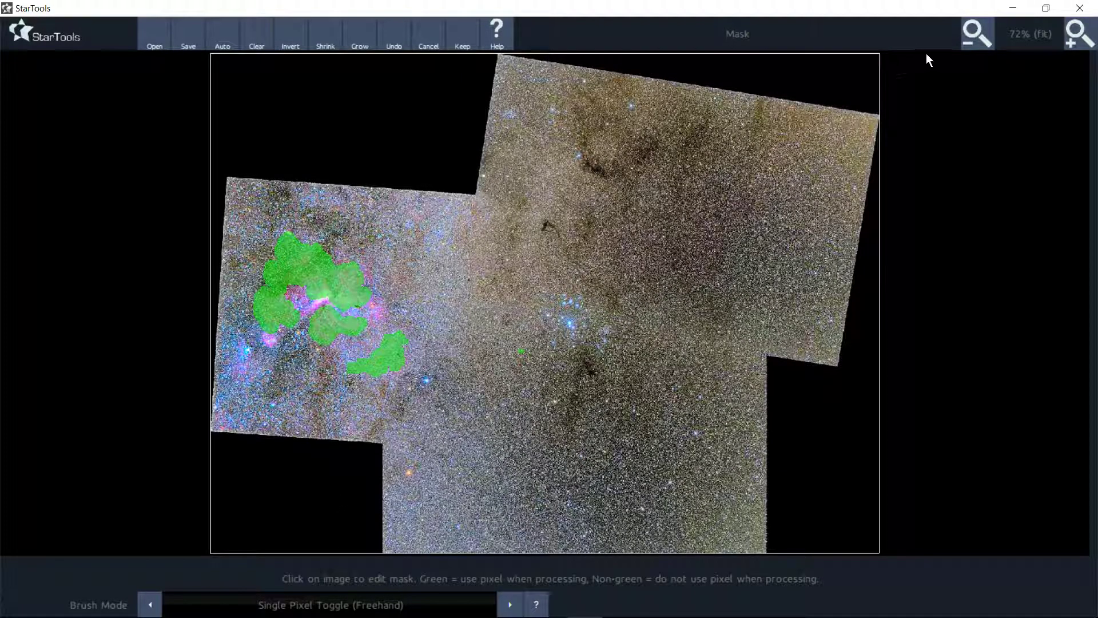
left_click(1076, 33)
left_click(1075, 33)
left_click(1075, 32)
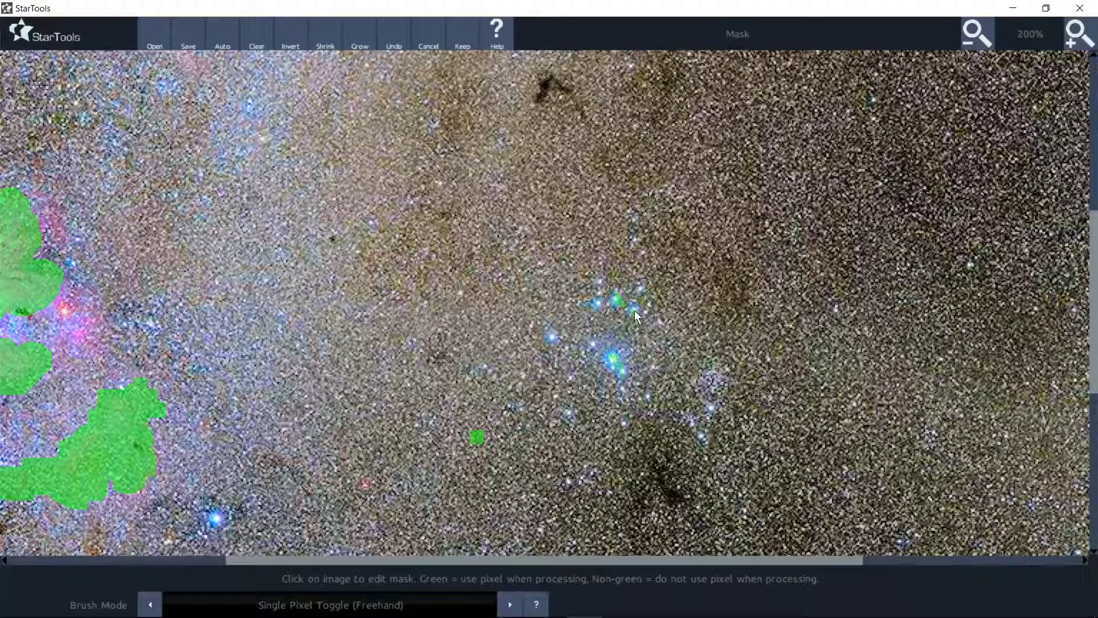
left_click(598, 303)
Step: With the Grow Blob brush mode, add two more cluster stars to the mask, then invert it
left_click(386, 606)
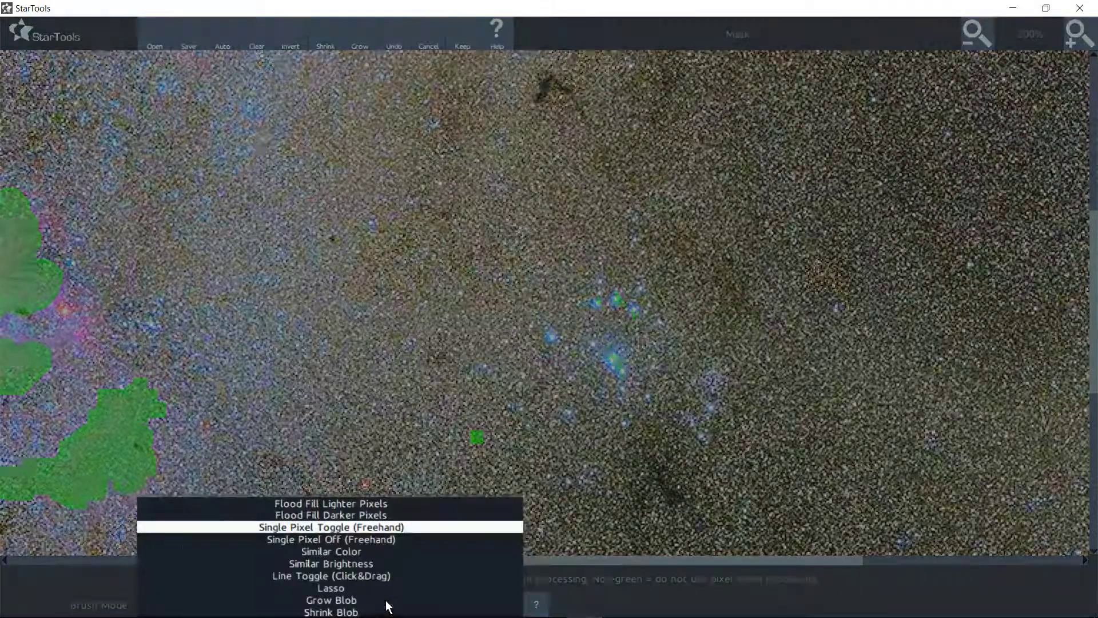
left_click(373, 600)
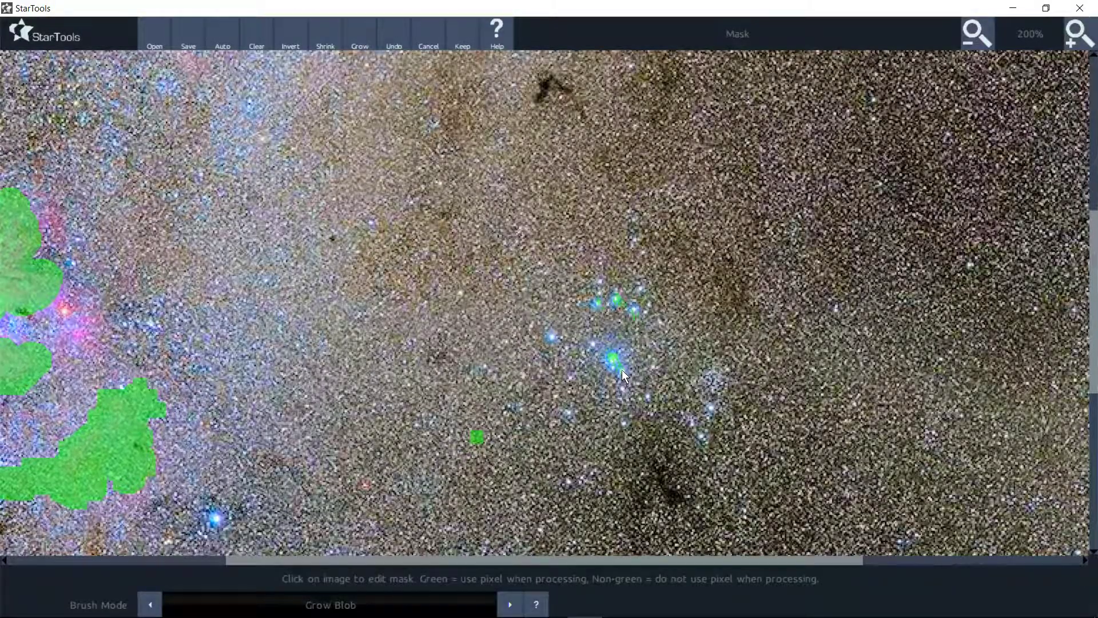
left_click(622, 369)
left_click(616, 299)
left_click(280, 42)
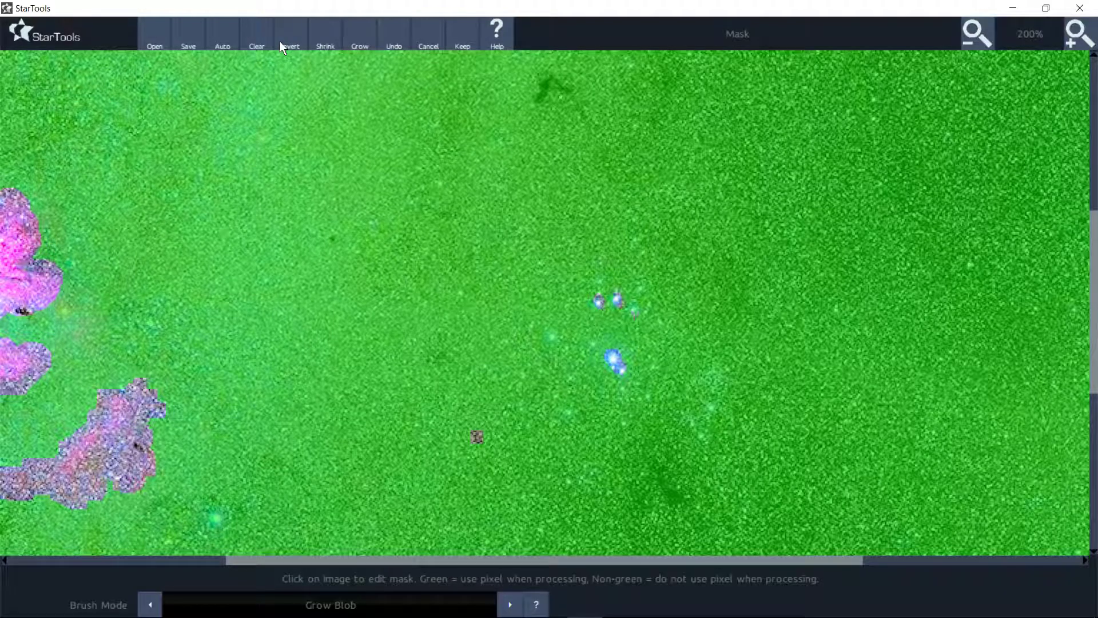
Step: Grow and then shrink the mask, and keep it
left_click(355, 35)
left_click(326, 38)
left_click(455, 36)
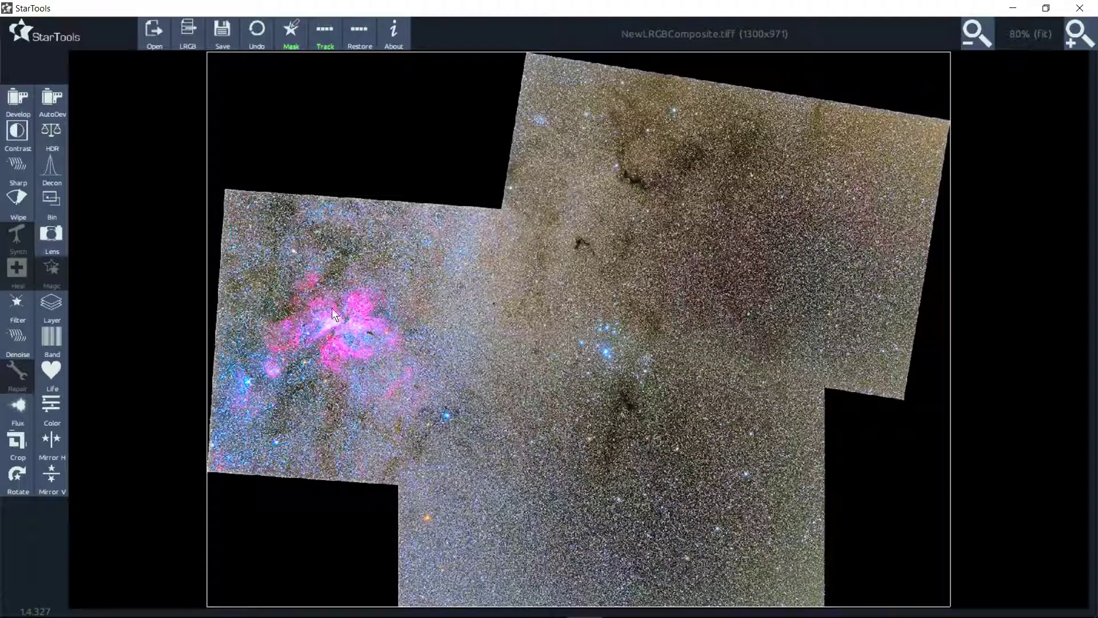
Step: Reopen the mask and invert it so only the nebula and cluster stars are covered, then keep it
left_click(289, 37)
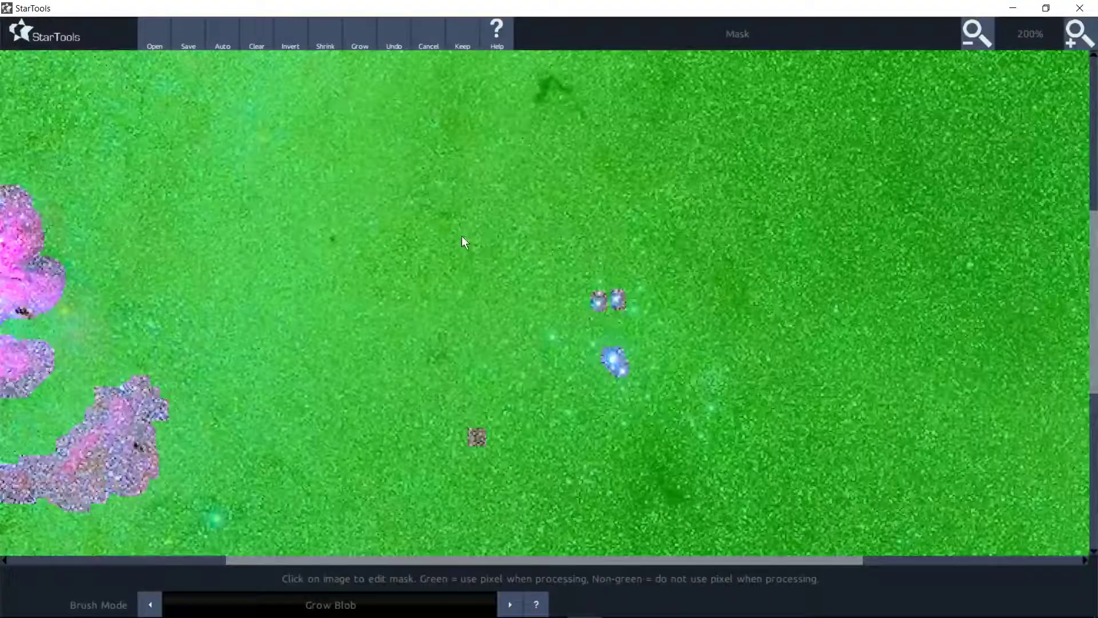
left_click(973, 33)
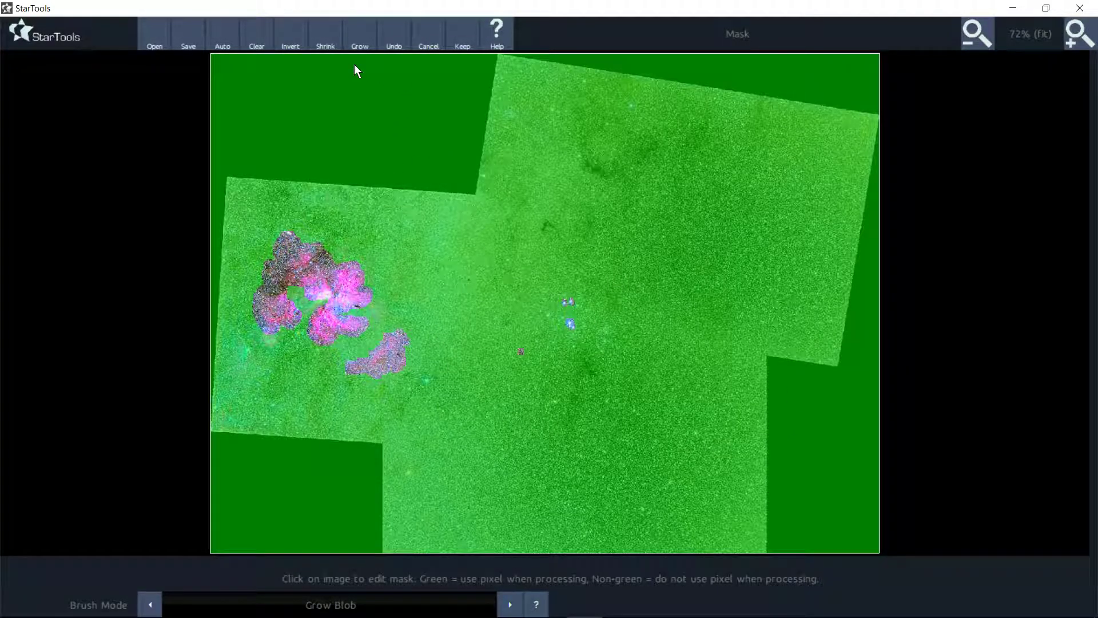
left_click(283, 42)
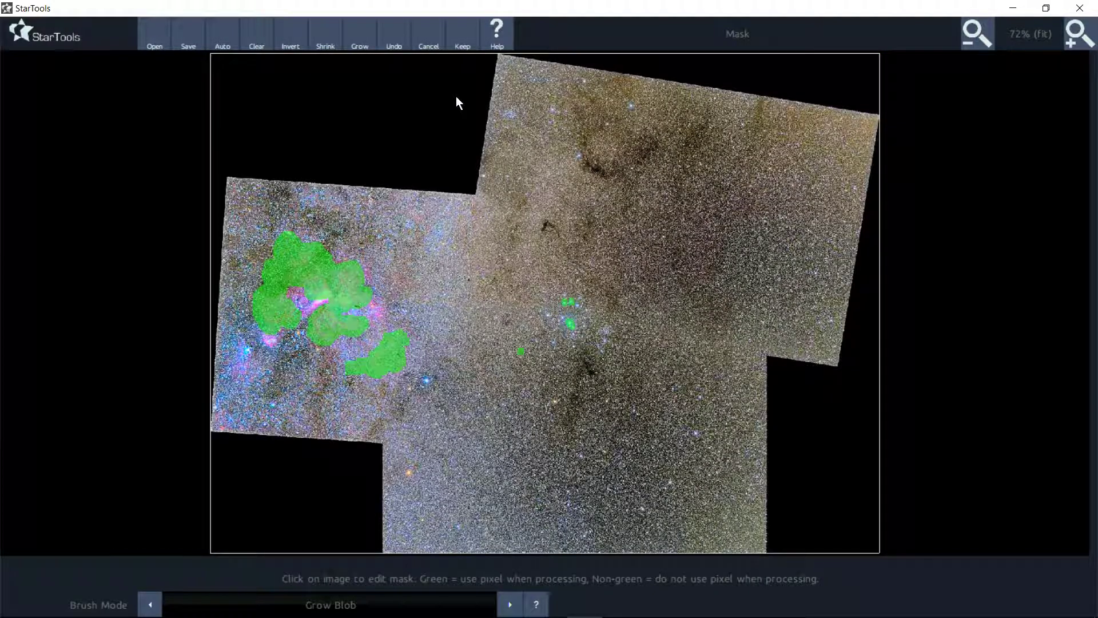
left_click(464, 39)
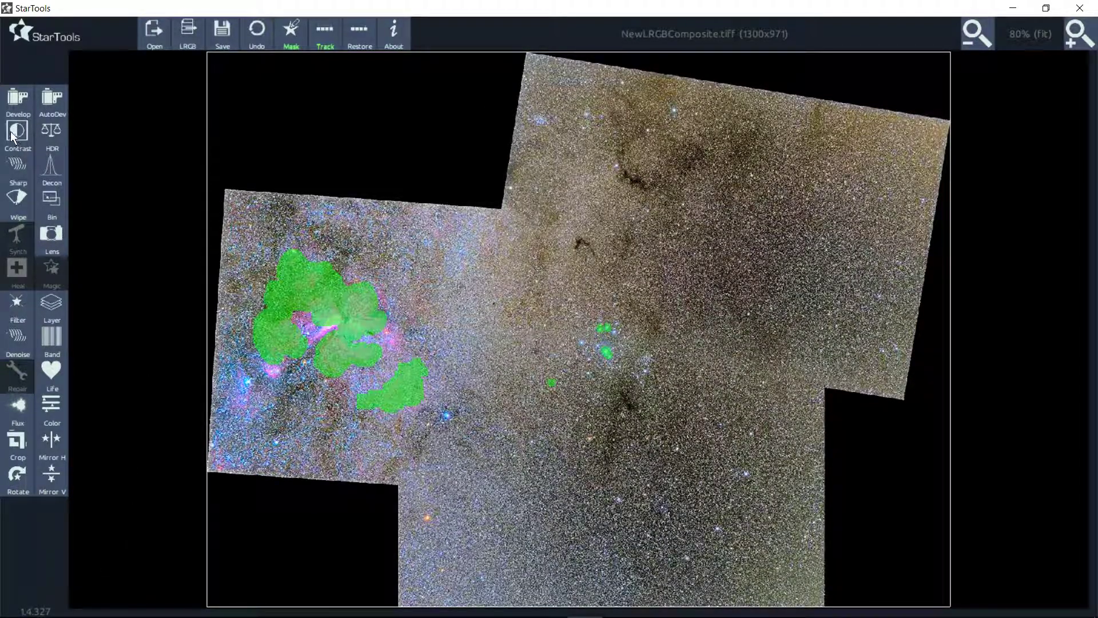
left_click(47, 369)
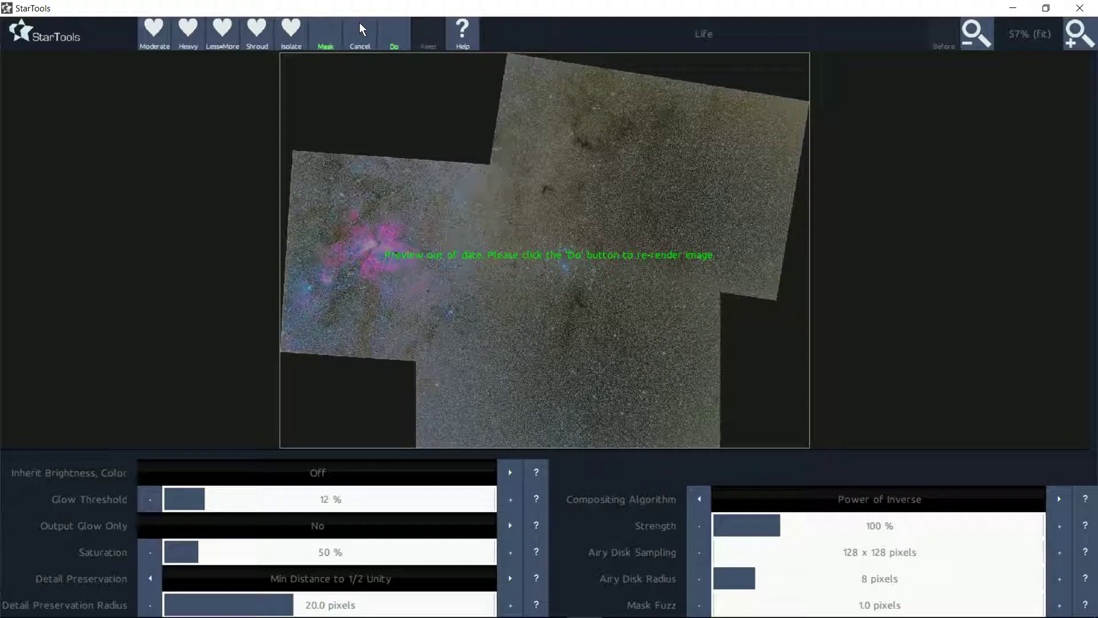
Step: Run the Life effect on the masked nebula and cluster, compare before and after, and keep it
left_click(393, 34)
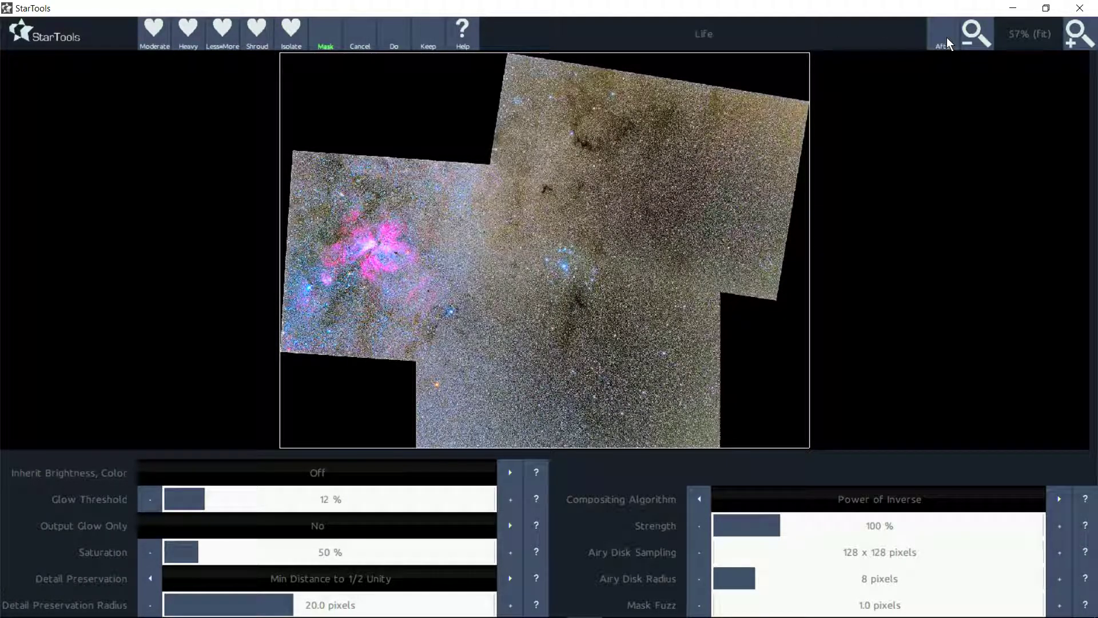
left_click(943, 40)
left_click(948, 43)
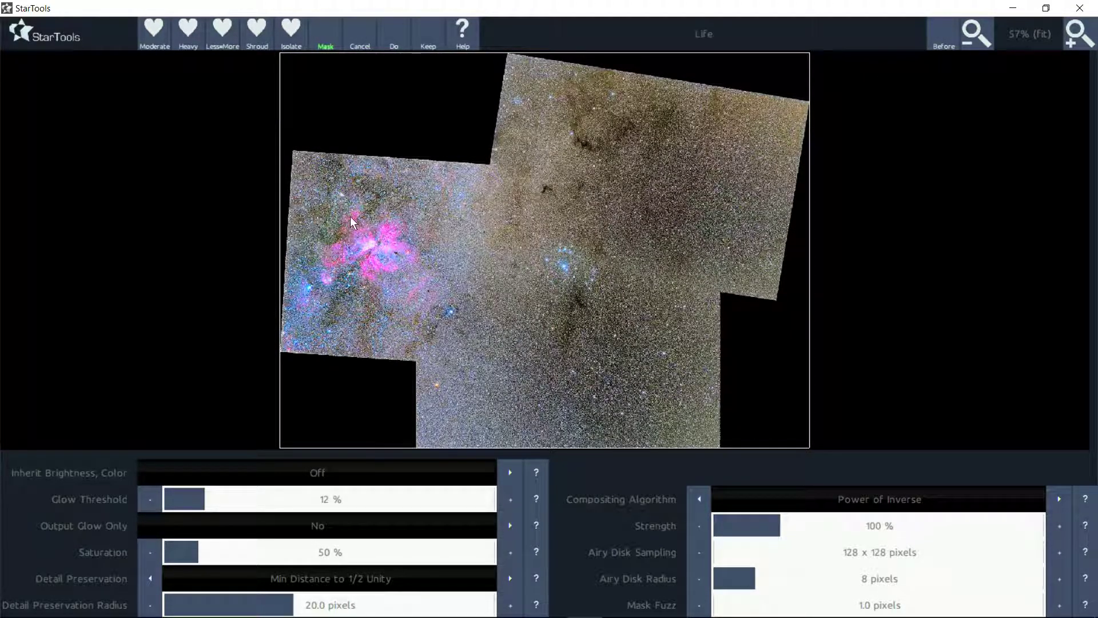
left_click(947, 43)
left_click(430, 40)
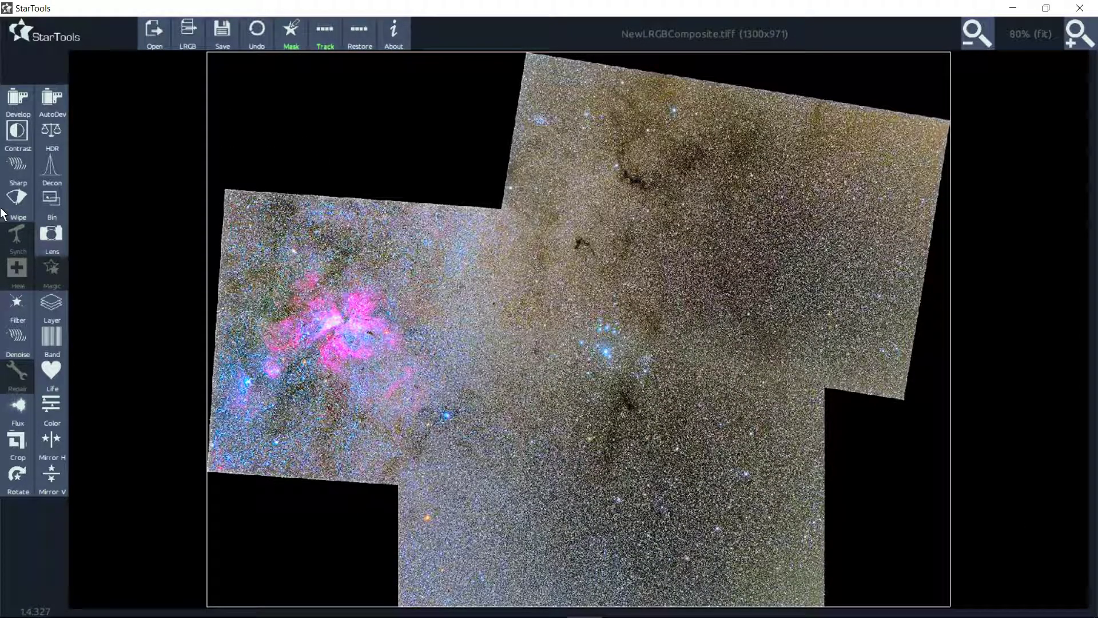
Step: Apply the HDR Reveal DSO Core preset at 100% zoom, compare before and after, and keep it
left_click(50, 135)
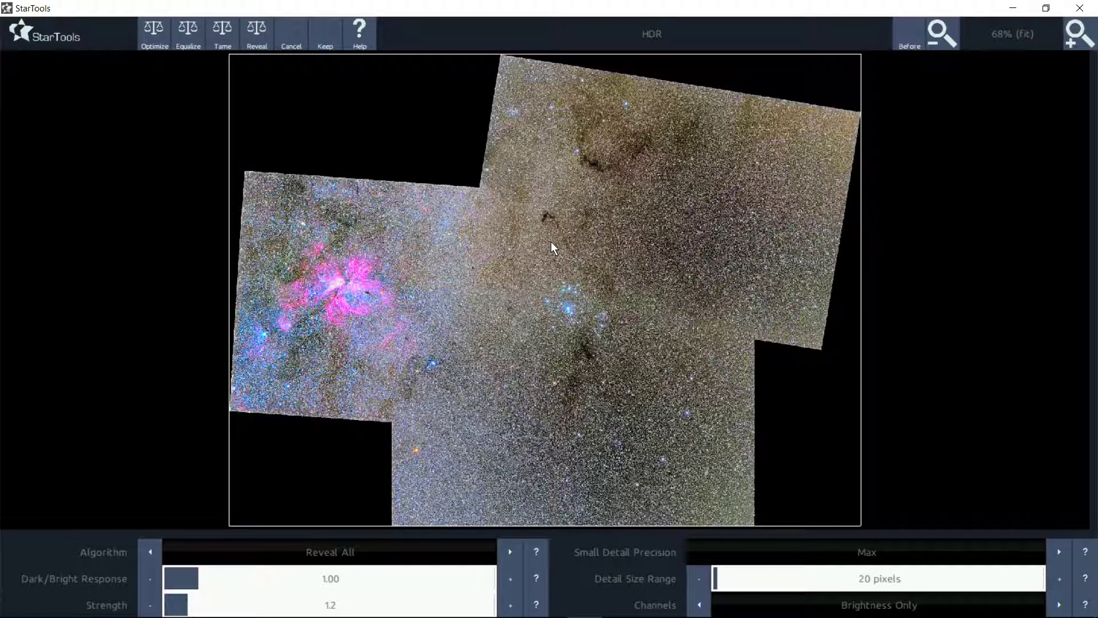
left_click(1075, 40)
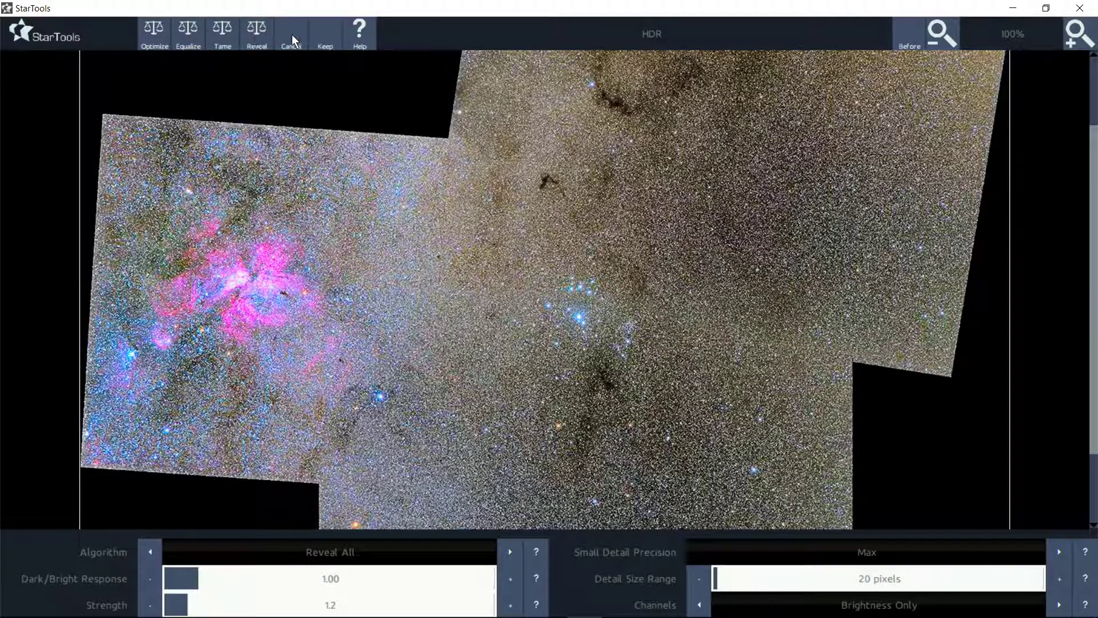
left_click(910, 37)
left_click(912, 43)
left_click(255, 34)
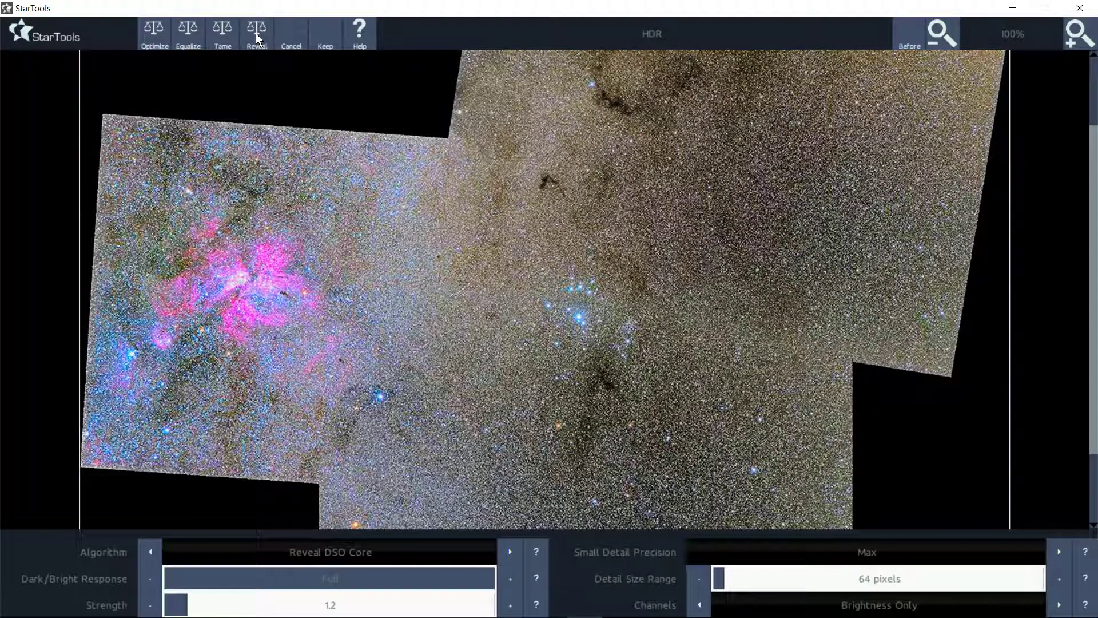
left_click(910, 45)
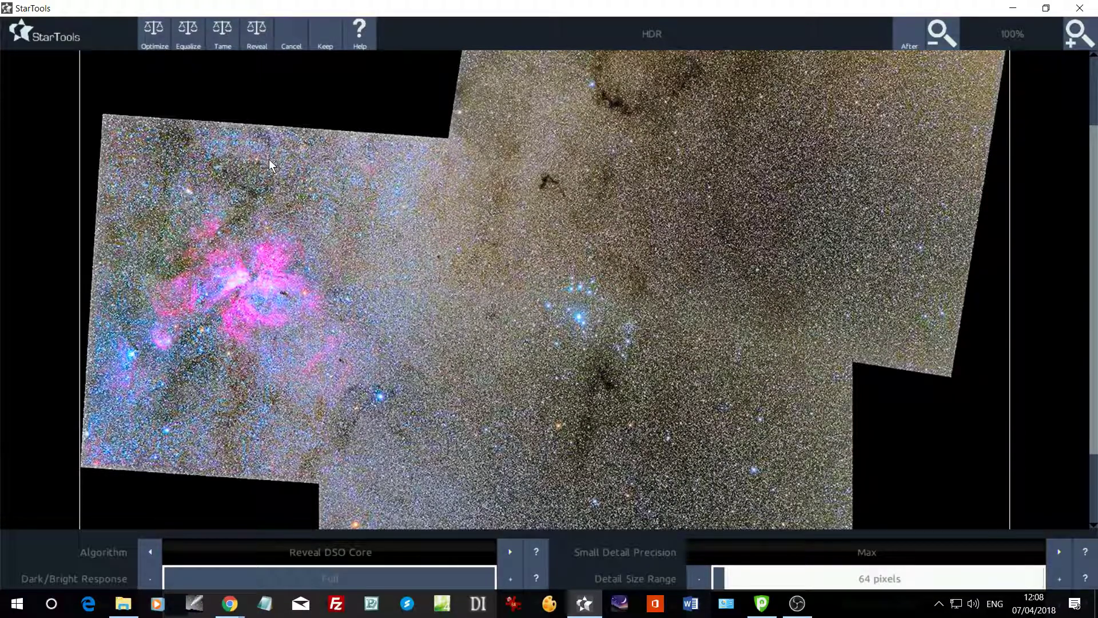
left_click(324, 35)
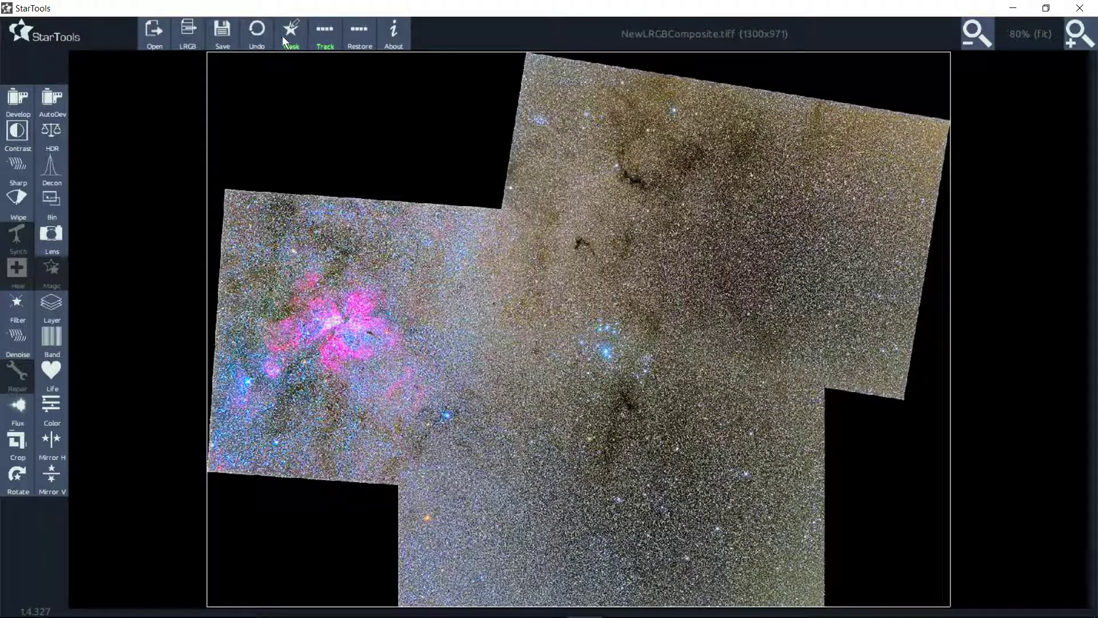
Step: Stop tracking for final noise reduction and accept the 4.5-pixel grain size to reach Wavelet De-Noise
left_click(356, 32)
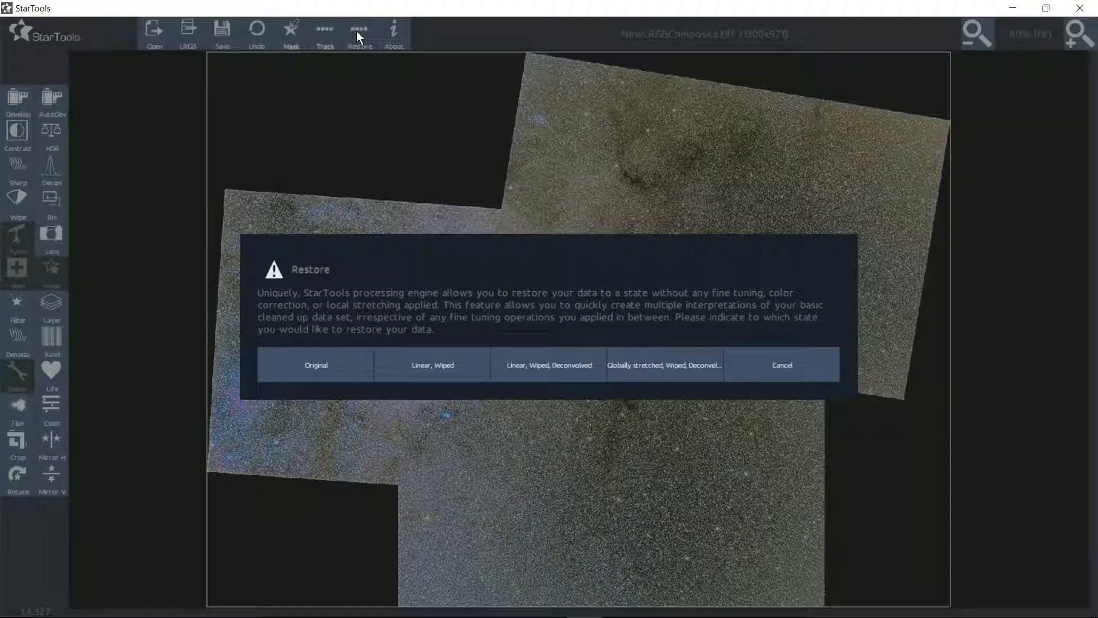
left_click(789, 373)
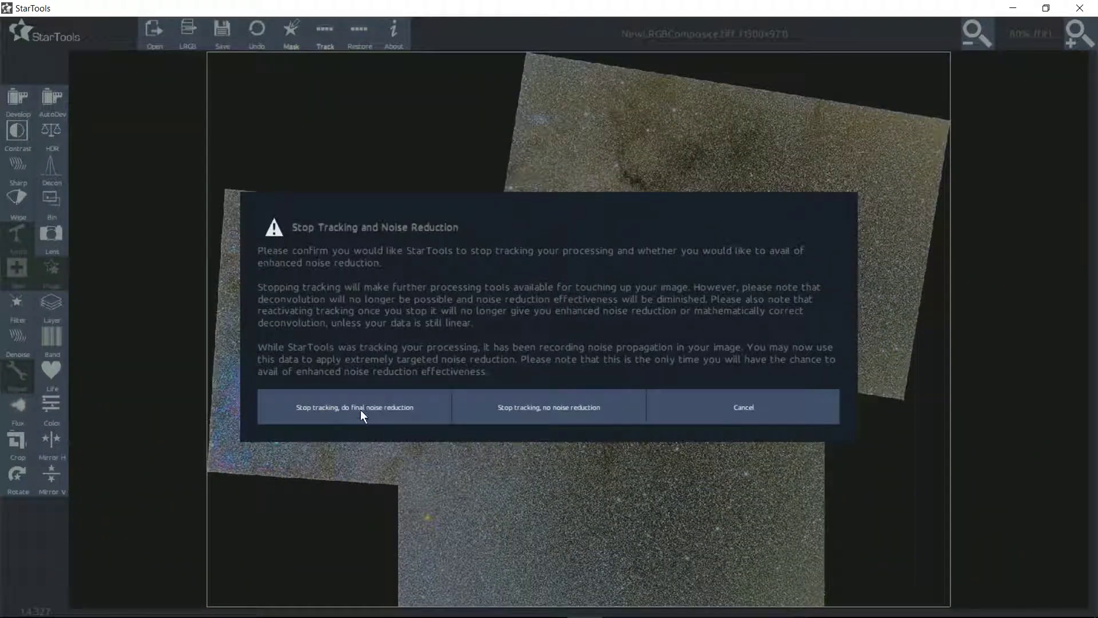
left_click(360, 399)
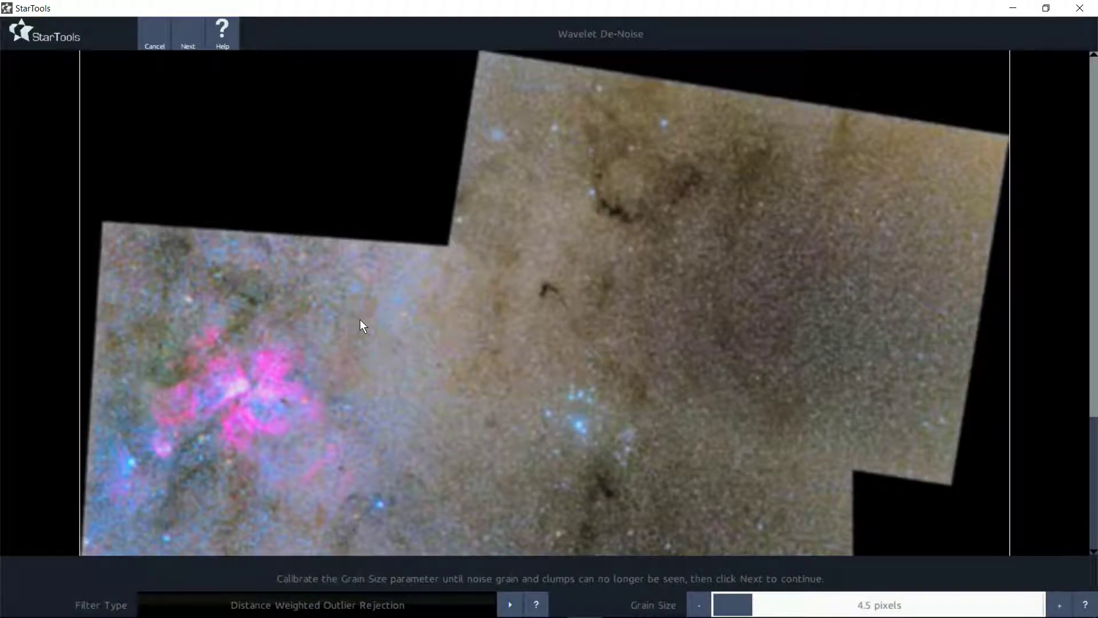
left_click(189, 46)
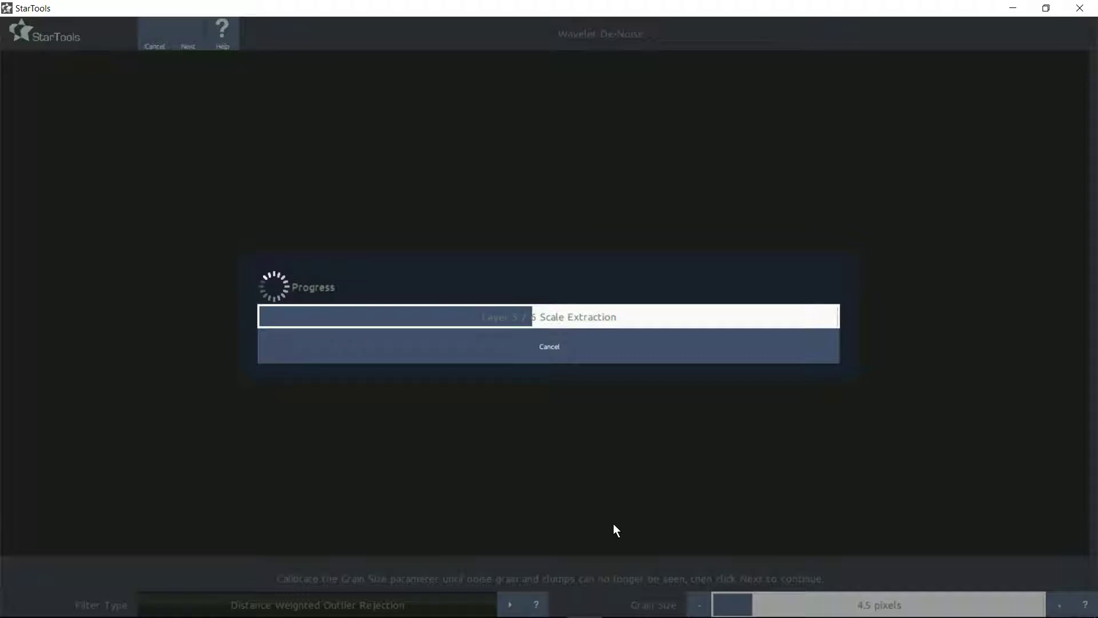
mouse_move(832, 606)
left_click(797, 603)
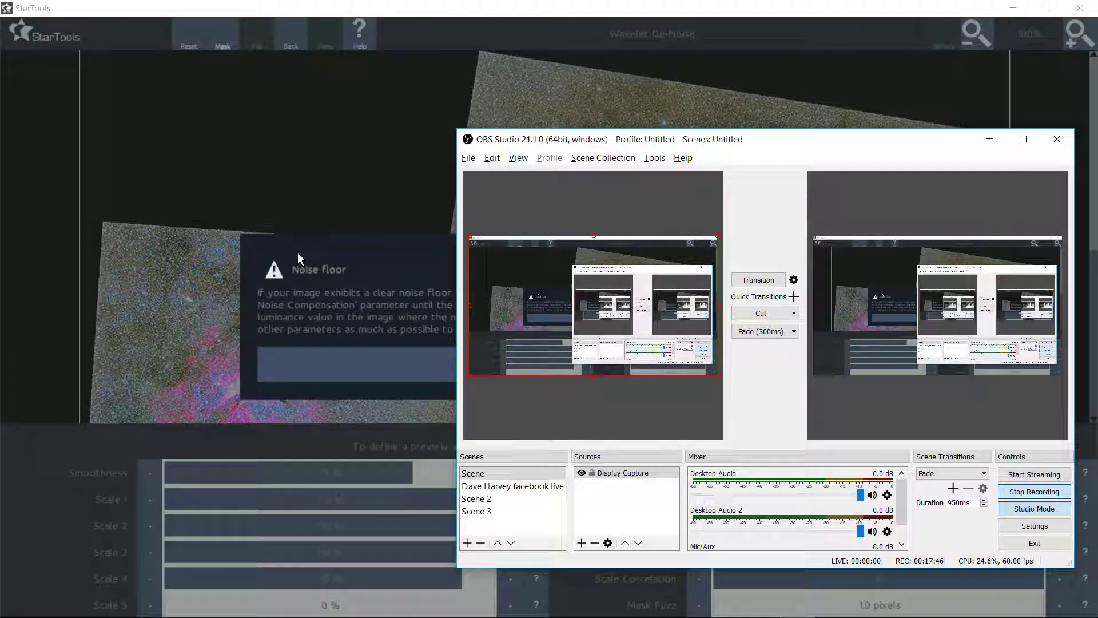
Step: Use a full mask for de-noising, with Smoothness at 82% and a larger Grain Size
left_click(292, 153)
left_click(457, 363)
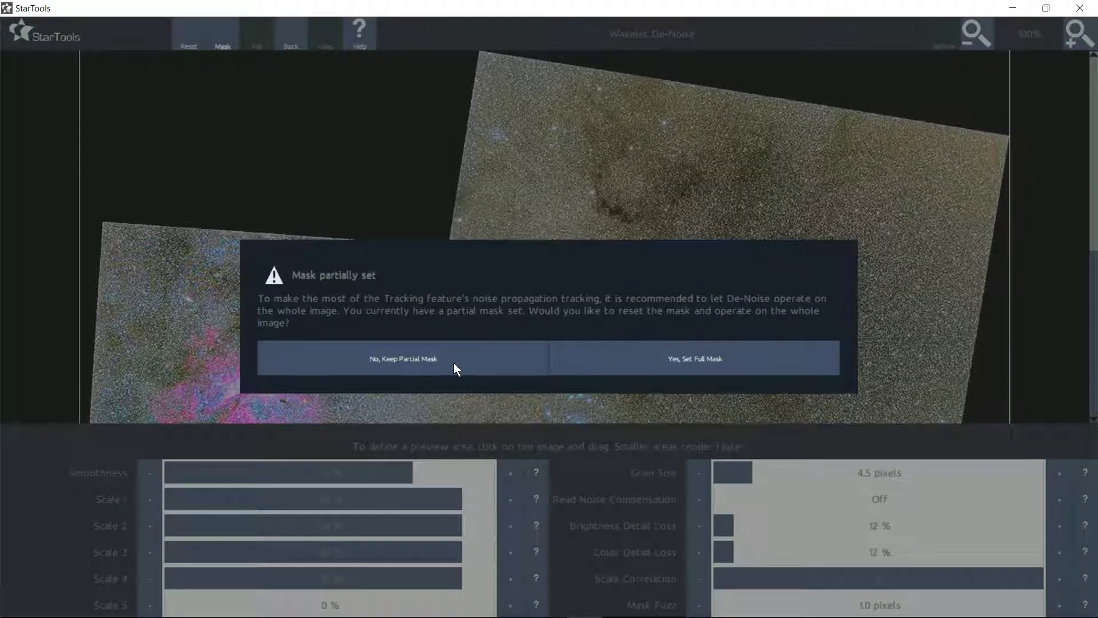
left_click(680, 359)
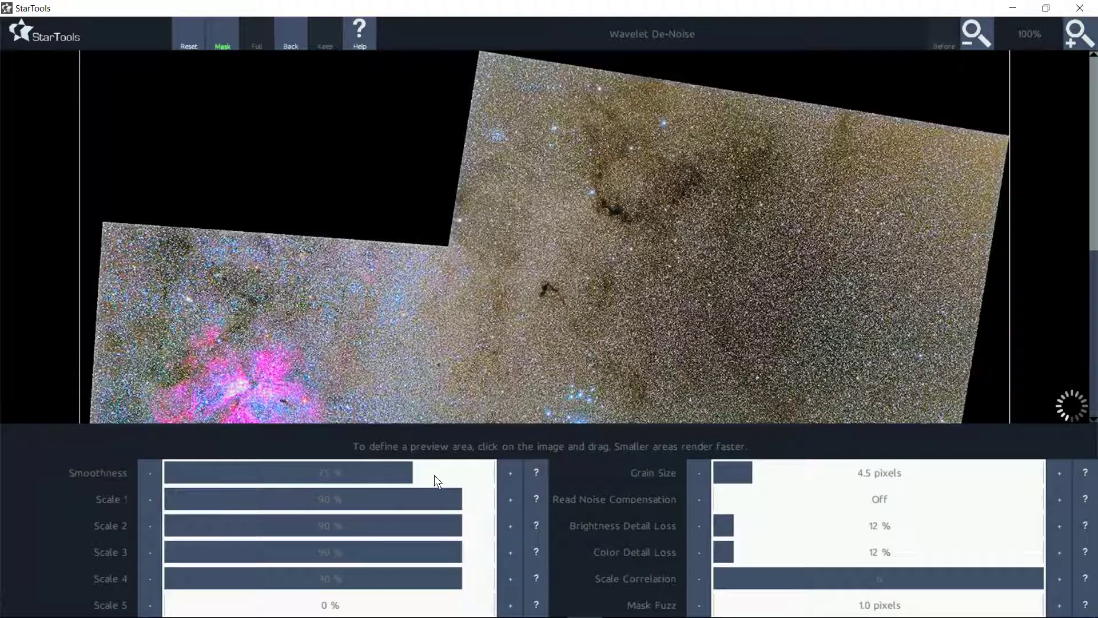
left_click(434, 475)
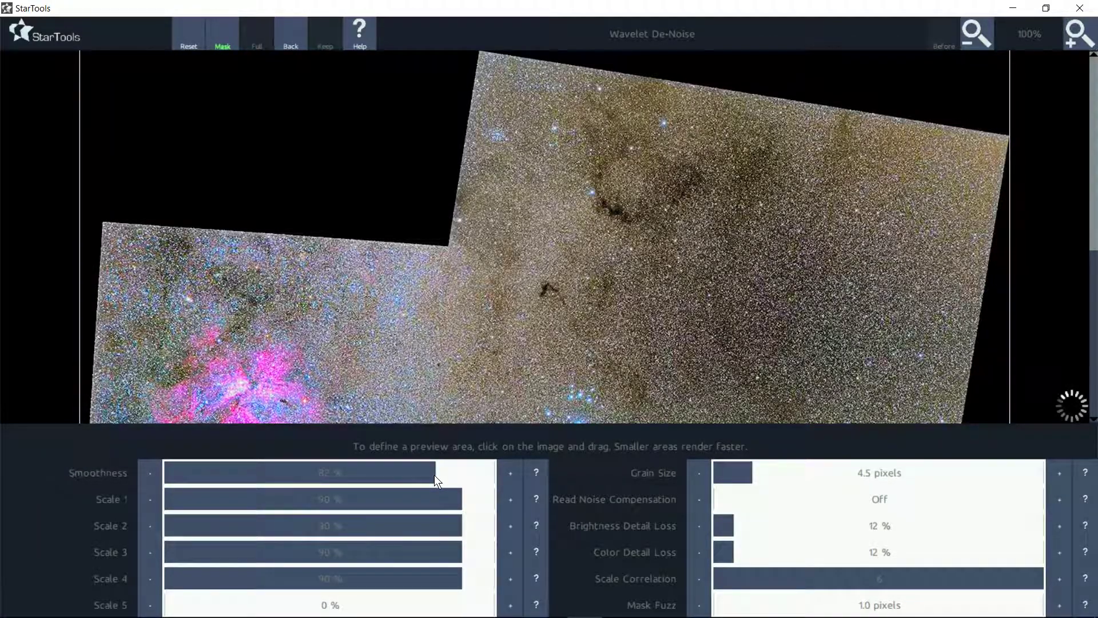
left_click(799, 472)
left_click(867, 471)
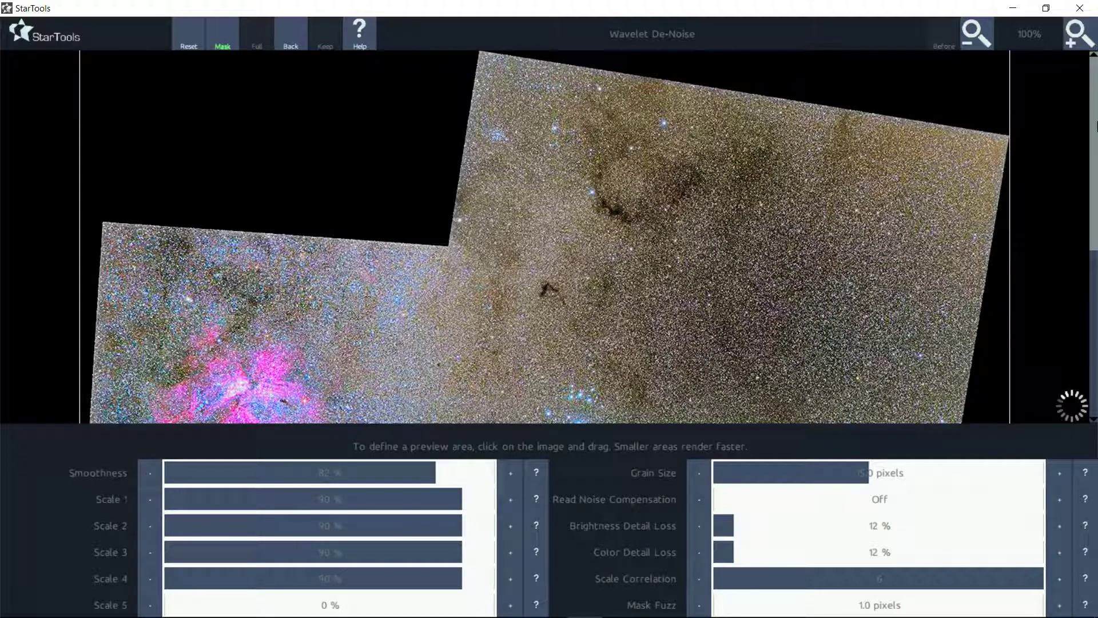
Step: Compare the de-noised star cluster against the original up close, then keep the result
left_click_drag(1095, 157, 1092, 239)
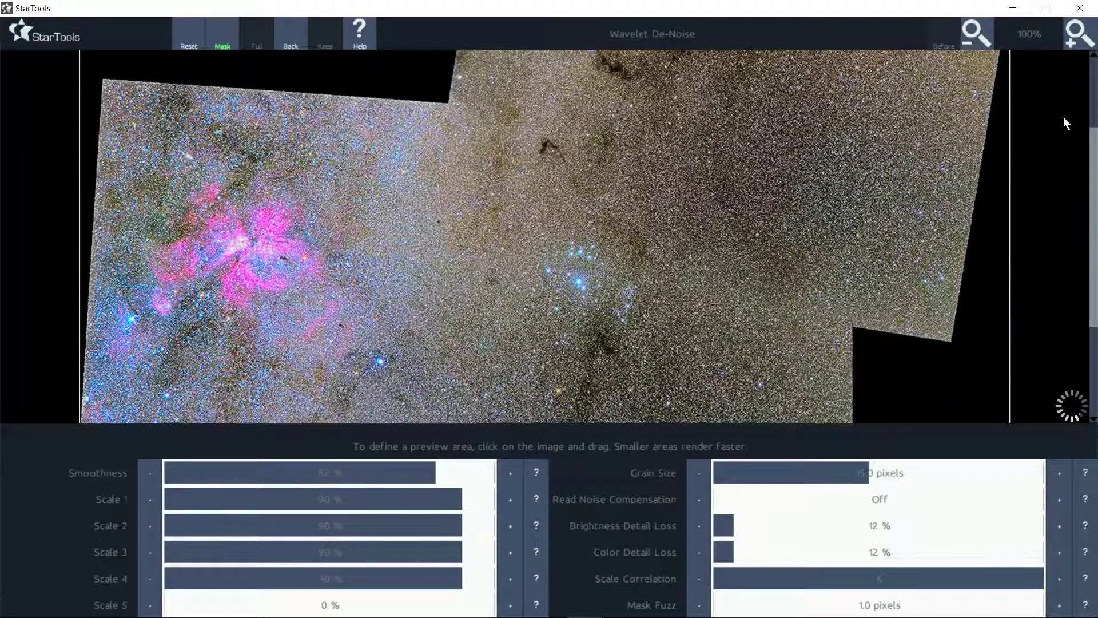
left_click(931, 45)
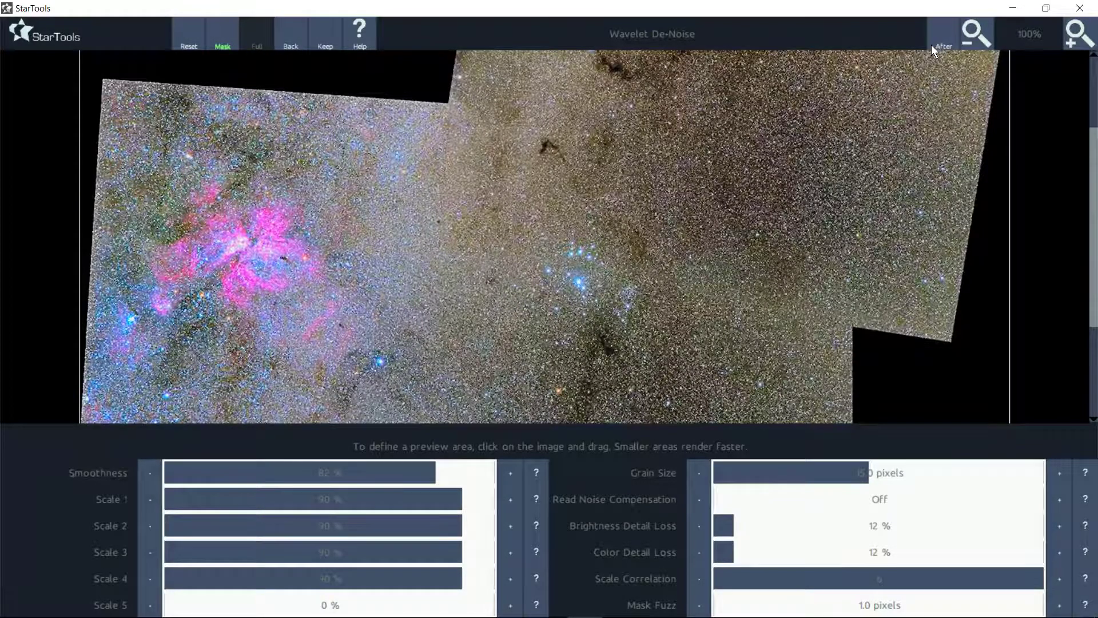
left_click(1068, 39)
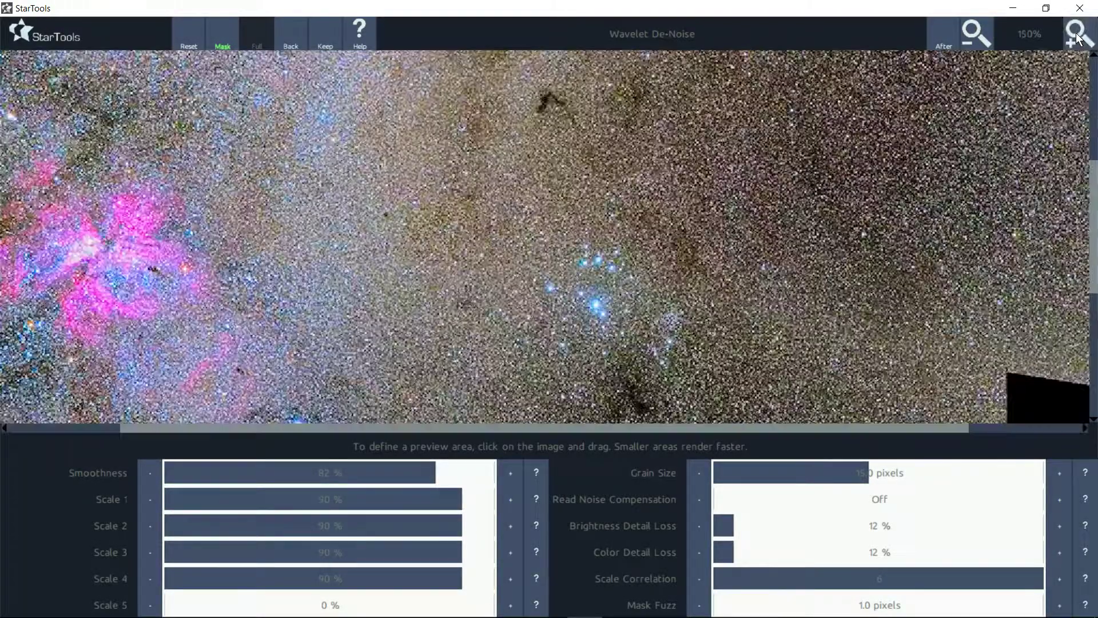
left_click(1071, 39)
left_click(1074, 39)
left_click(1076, 39)
left_click(1078, 39)
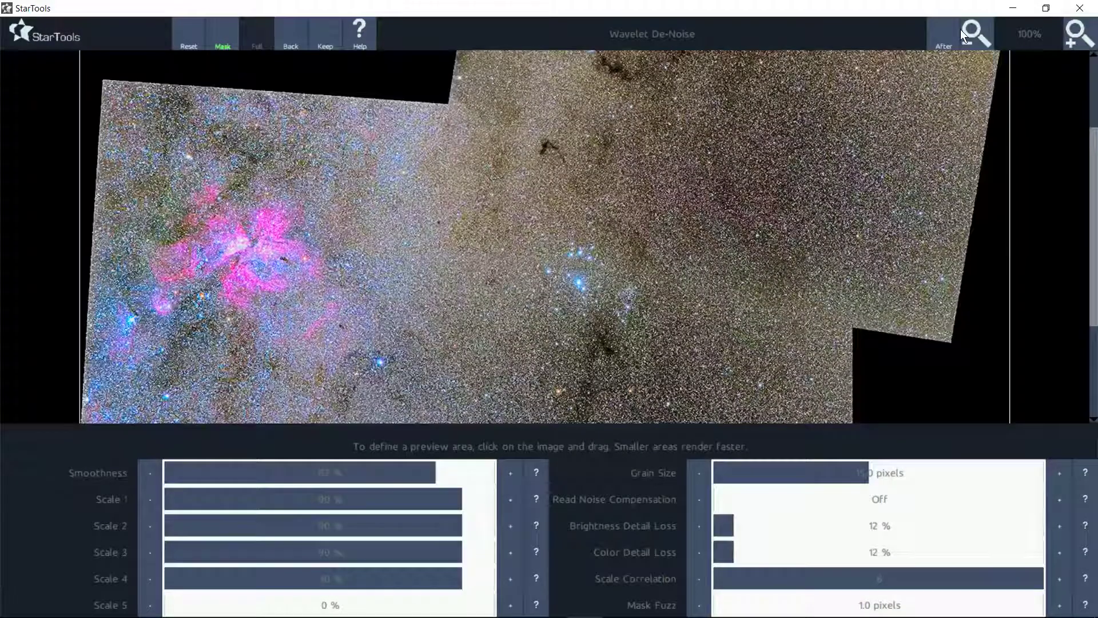
left_click(1078, 30)
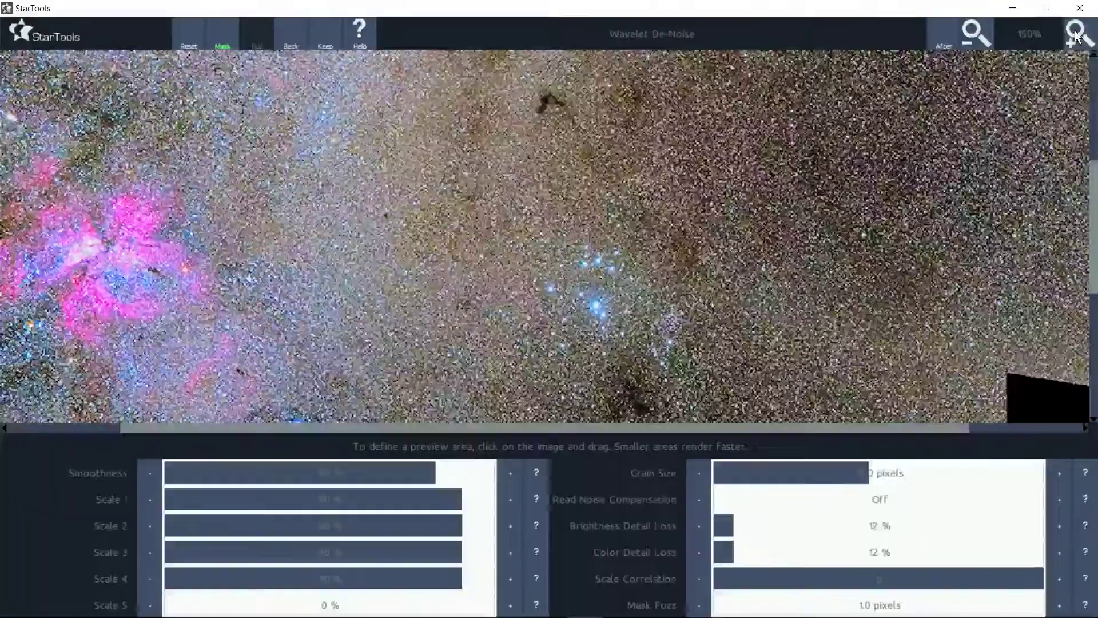
left_click(1077, 30)
left_click(1078, 30)
left_click(1078, 30)
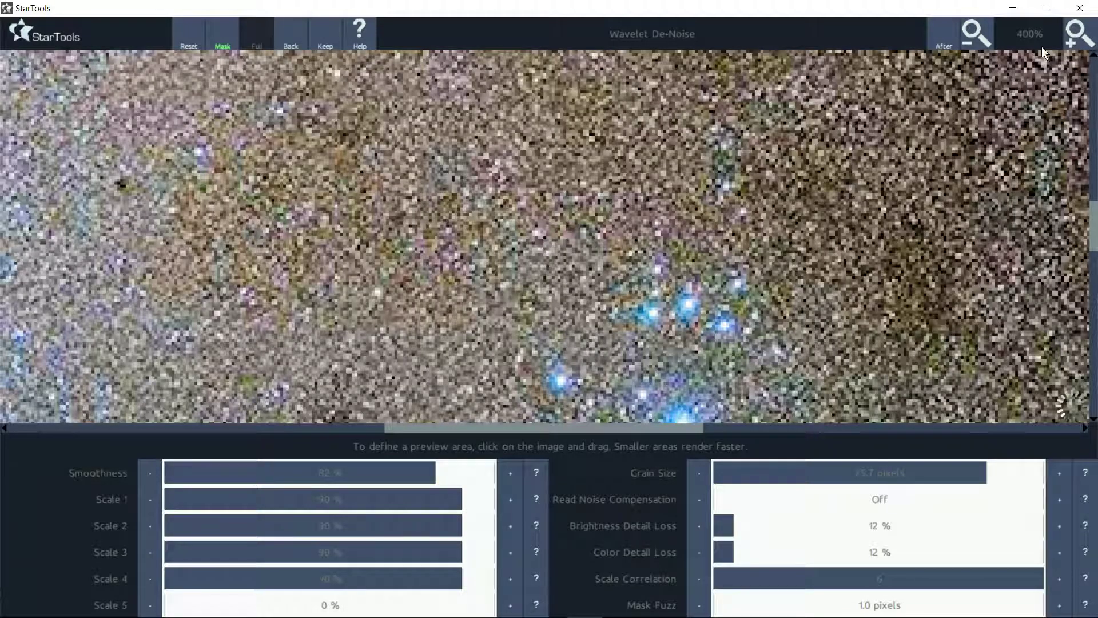
left_click(968, 38)
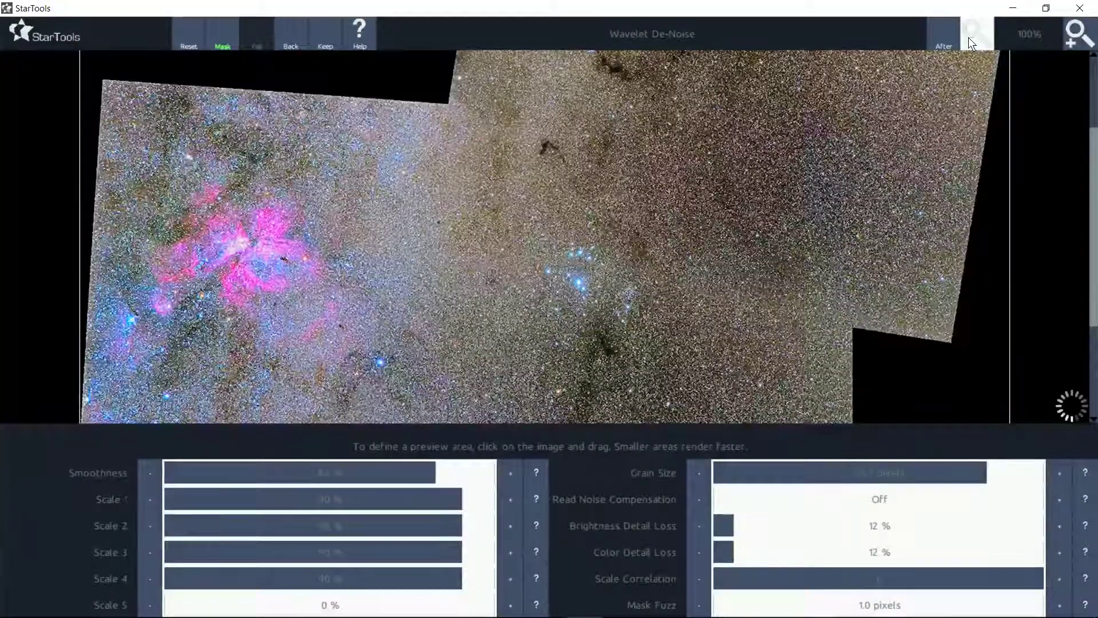
left_click(969, 37)
left_click(968, 37)
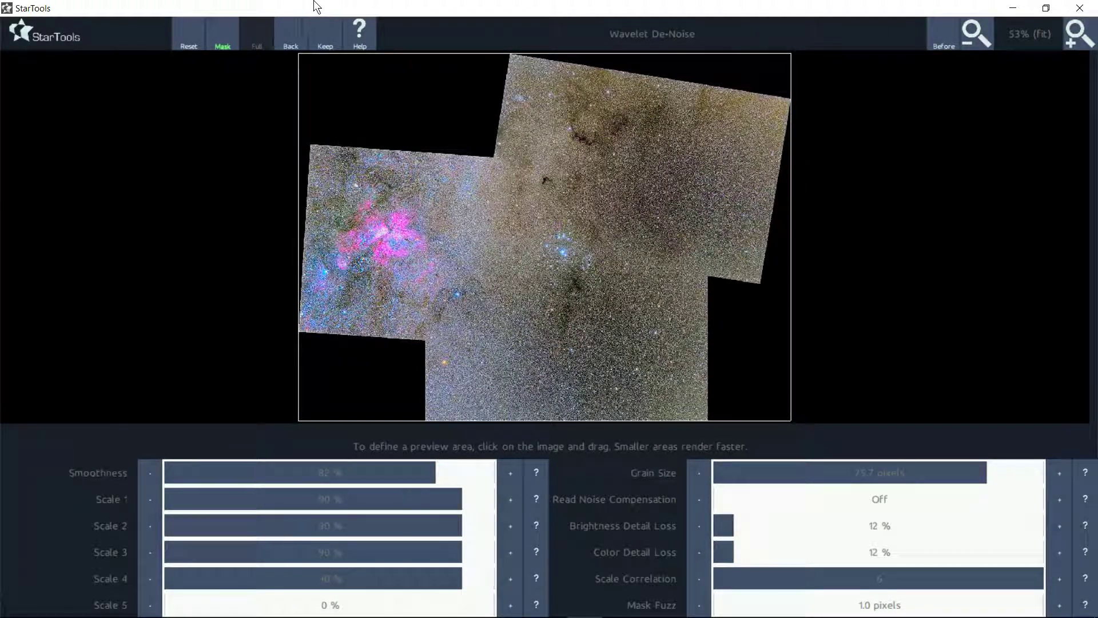
left_click(322, 48)
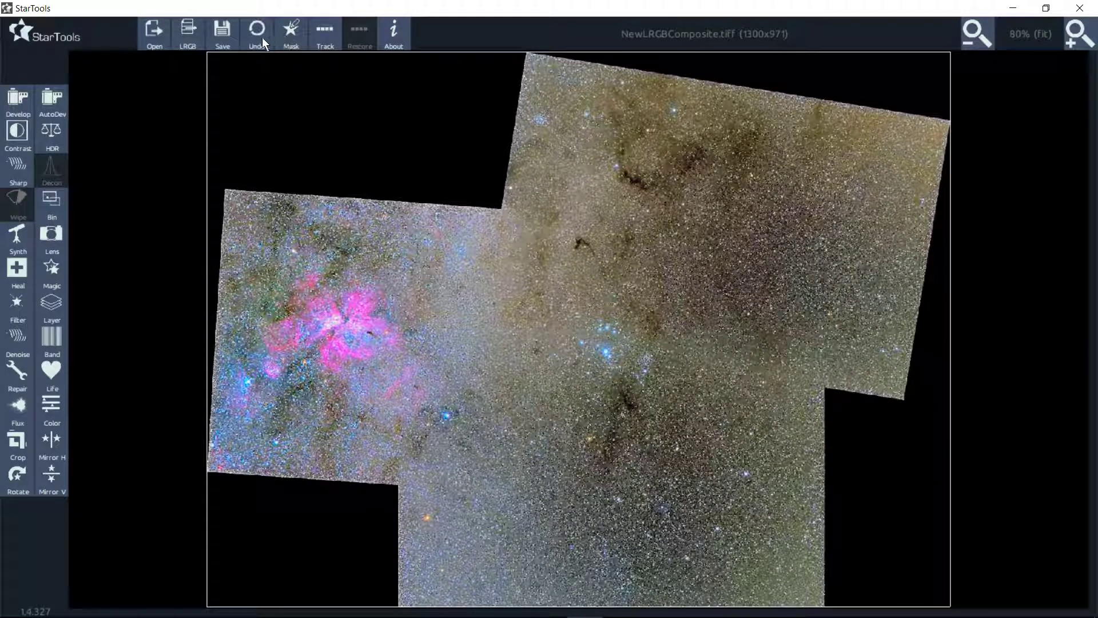
Step: Save the mosaic as NewLRGBComposite.tif in the FITS folder
left_click(221, 35)
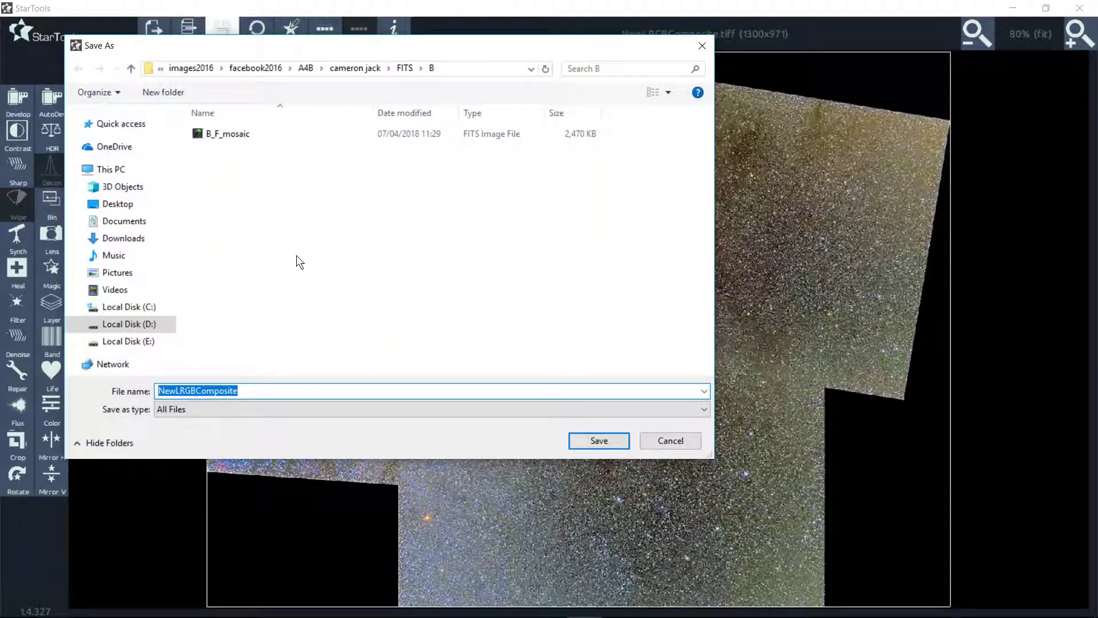
left_click(247, 389)
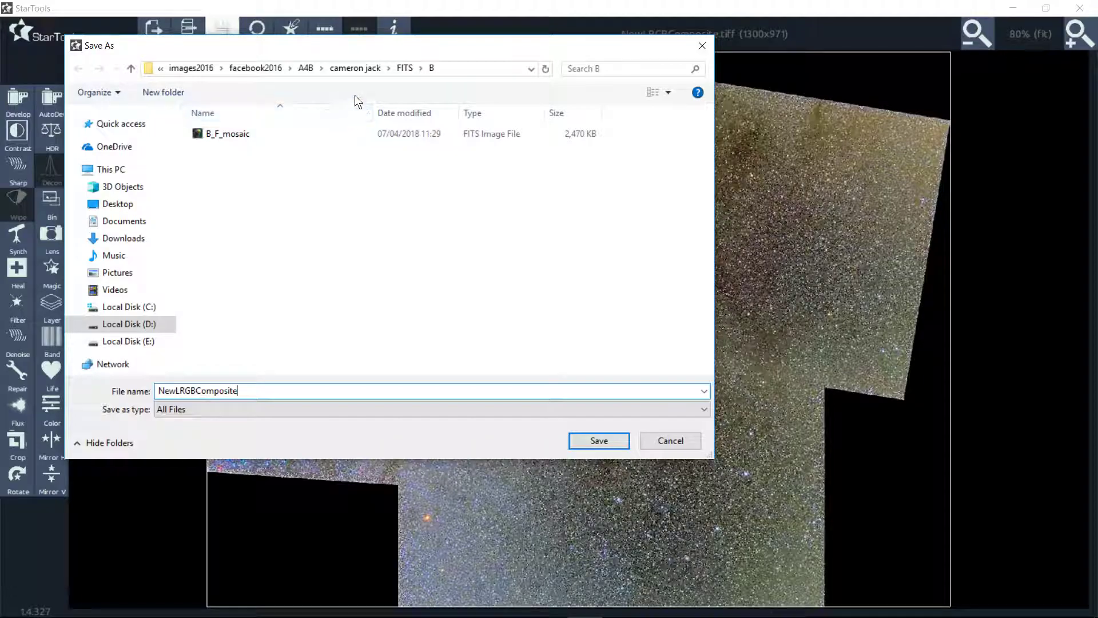
left_click(400, 66)
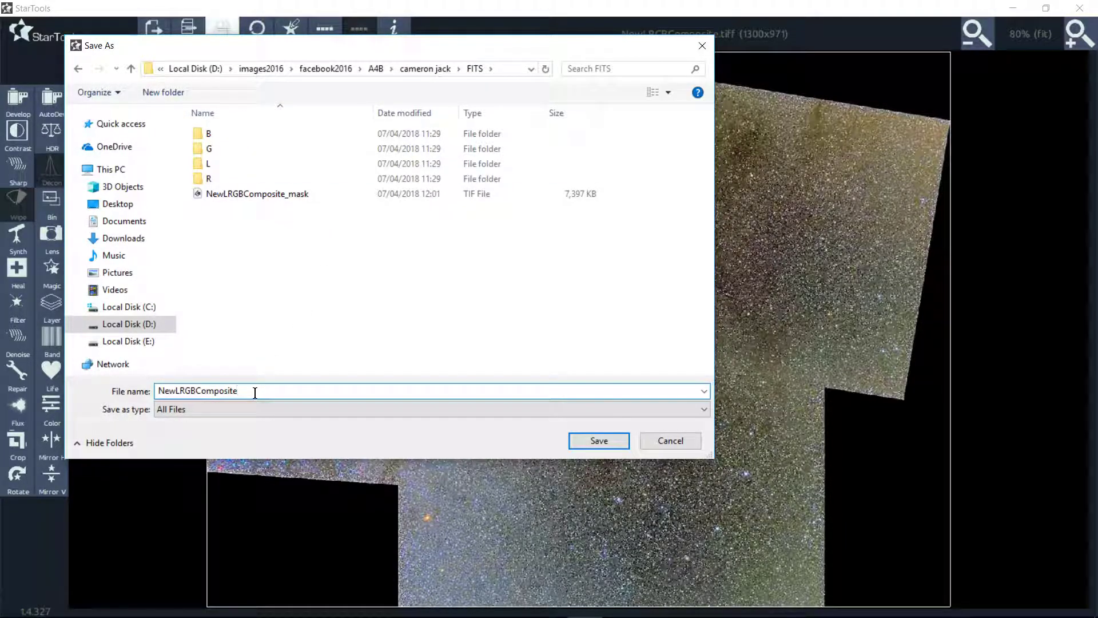
type(".tif")
left_click(587, 437)
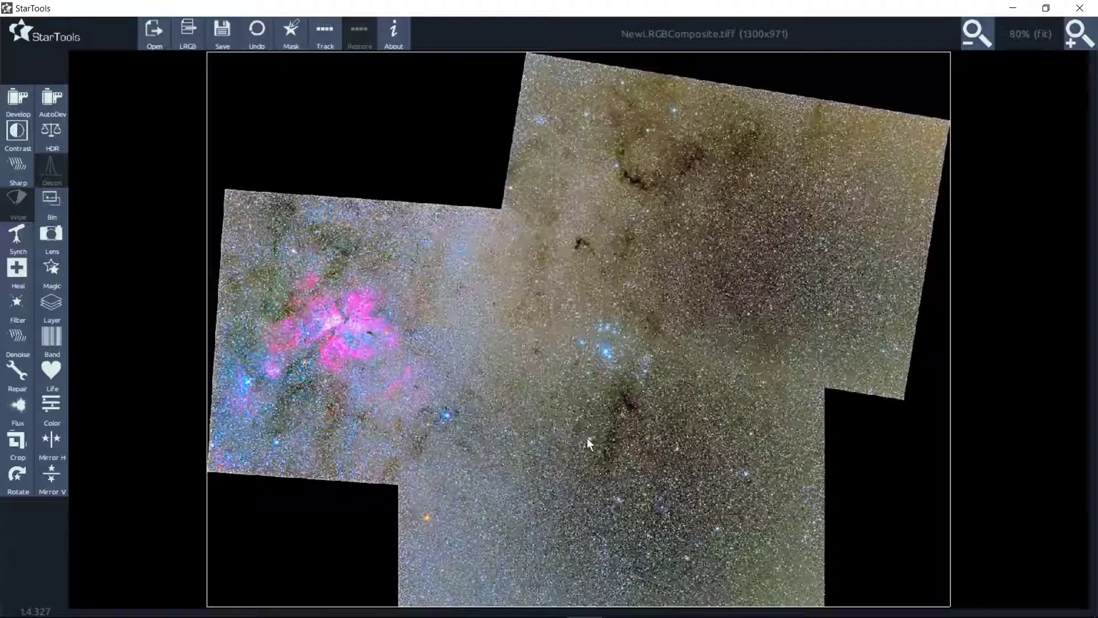
mouse_move(864, 615)
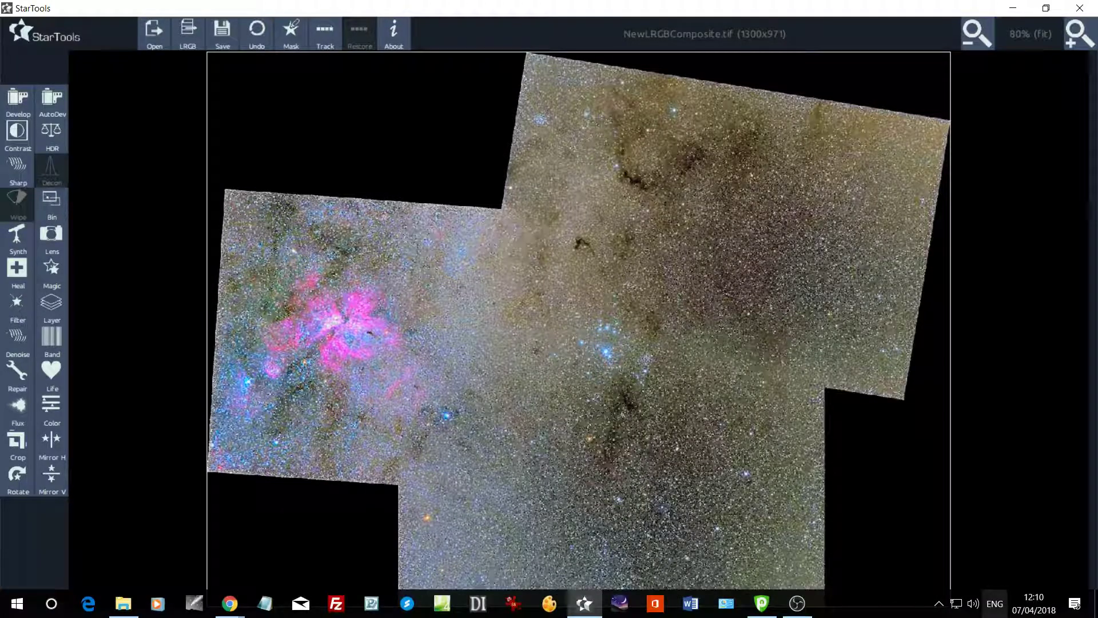